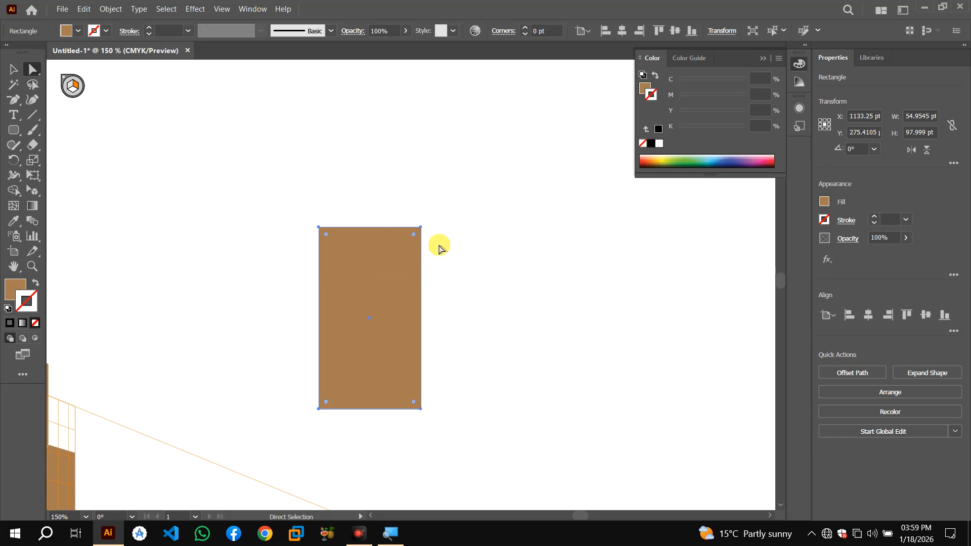
Round the rectangle's two top corners into a semicircular arch
{"action": "left_click_drag", "start_coordinate": [415, 239], "coordinate": [397, 297]}
{"action": "left_click_drag", "start_coordinate": [326, 239], "coordinate": [365, 276]}
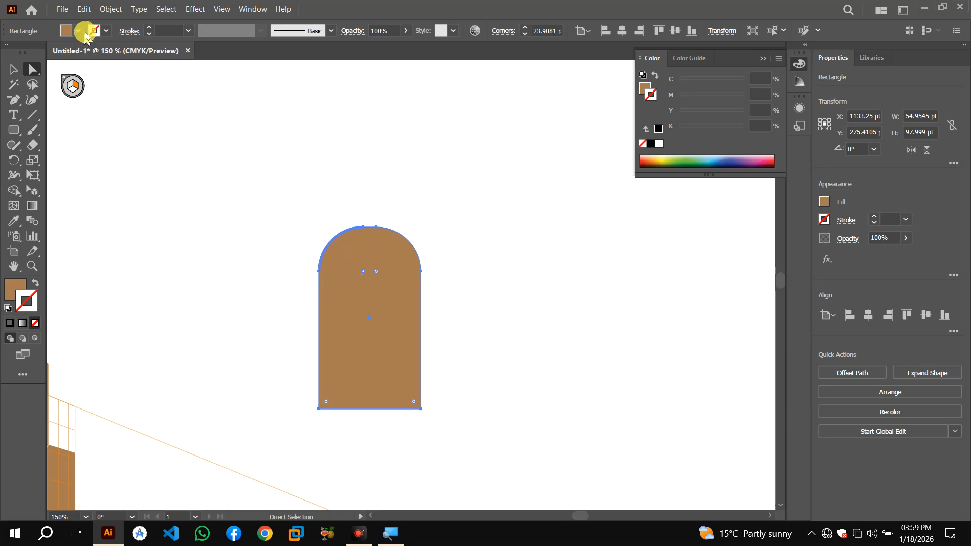
Fill the arch with black and move it beside the building, clear of the perspective grid
{"action": "left_click", "coordinate": [80, 32]}
{"action": "left_click", "coordinate": [39, 59]}
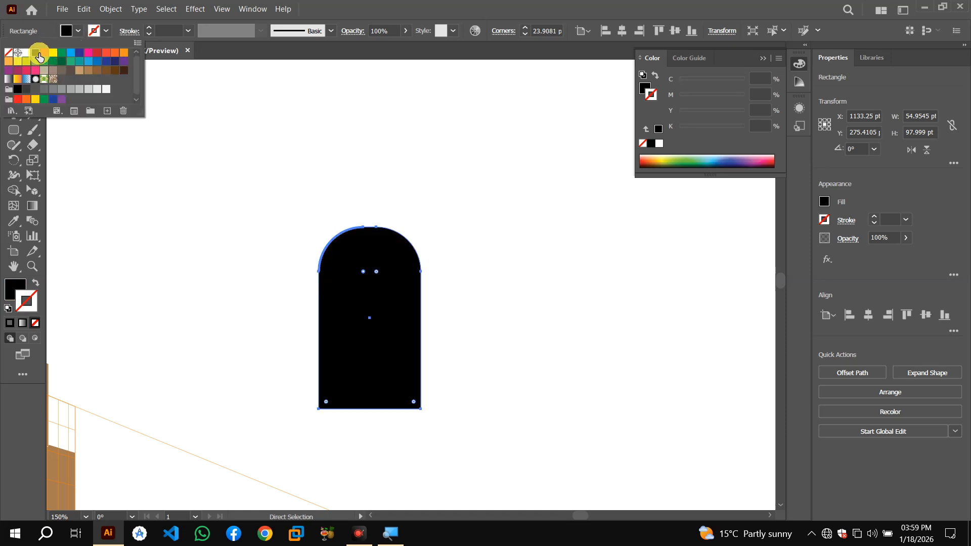
{"action": "left_click", "coordinate": [387, 285]}
{"action": "key", "text": "ctrl+minus"}
{"action": "key", "text": "ctrl+minus"}
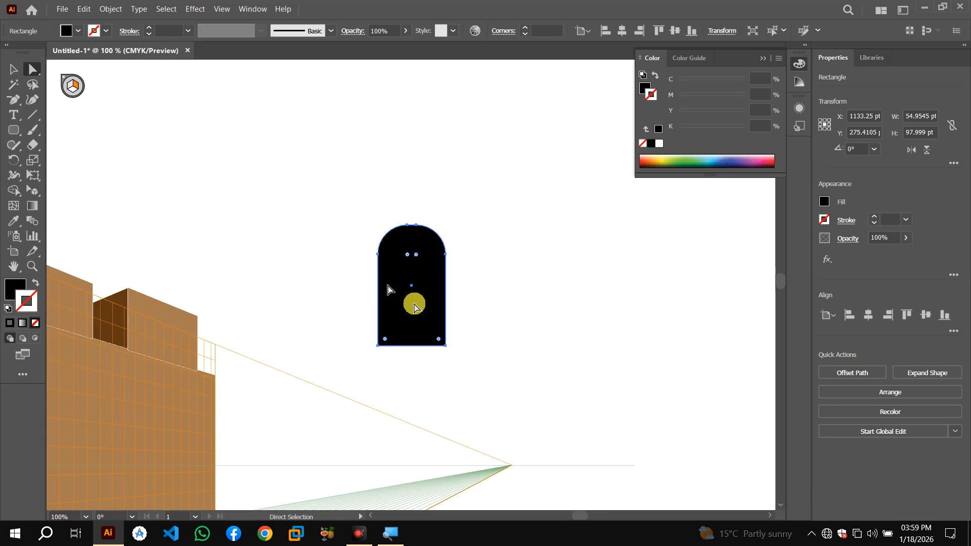
{"action": "key", "text": "ctrl+minus"}
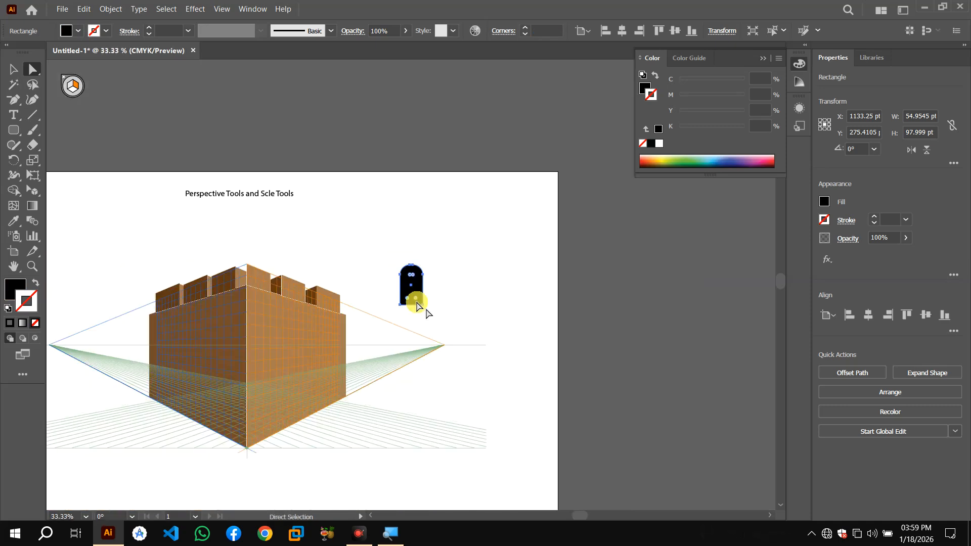
{"action": "left_click_drag", "start_coordinate": [405, 289], "coordinate": [465, 285]}
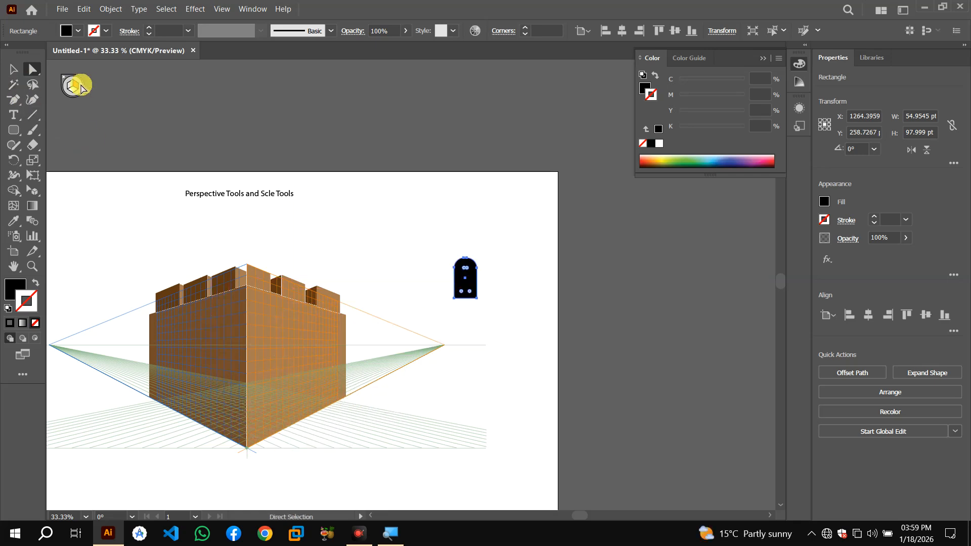
Attach the arch to the right wall of the perspective grid with the Perspective Selection tool
{"action": "key", "text": "shift+v"}
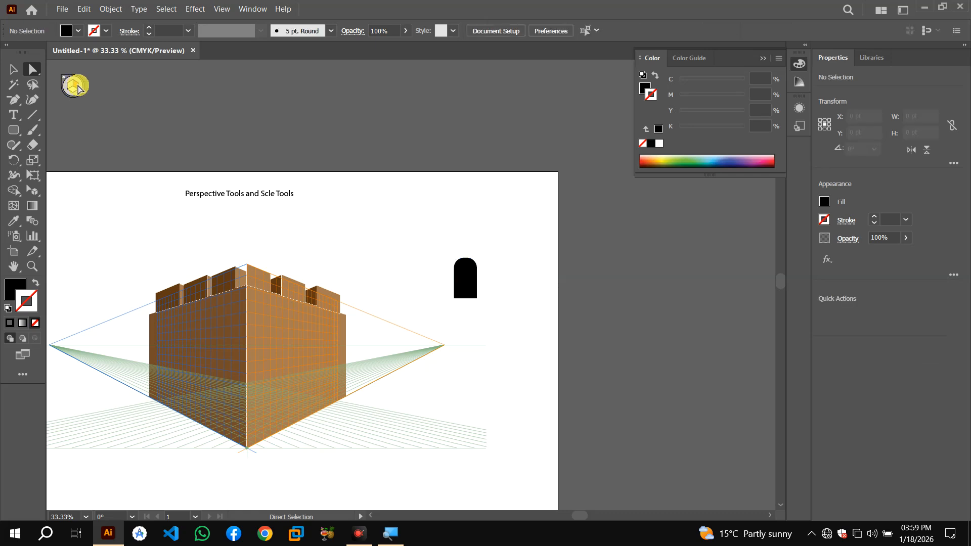
{"action": "left_click", "coordinate": [31, 191]}
{"action": "left_click", "coordinate": [61, 204]}
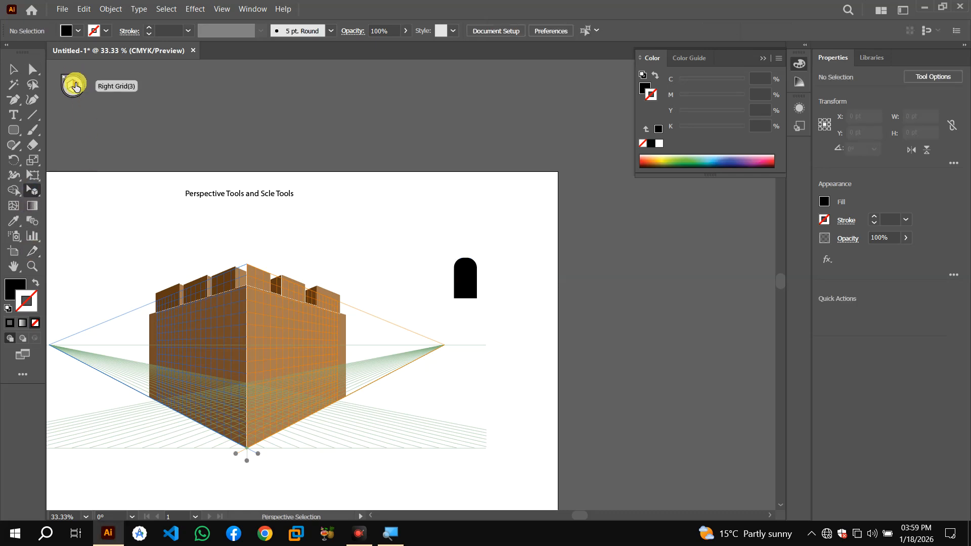
{"action": "left_click", "coordinate": [75, 88]}
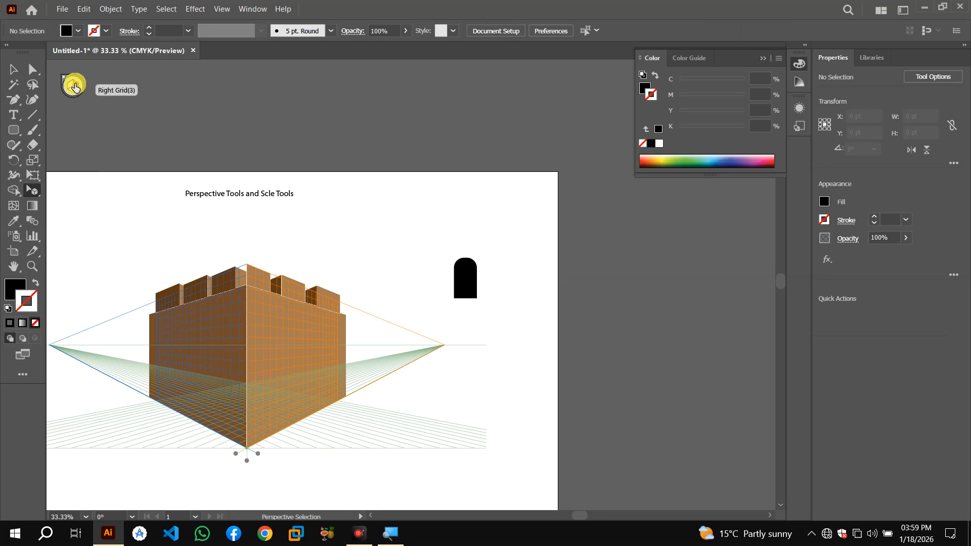
{"action": "left_click", "coordinate": [473, 284]}
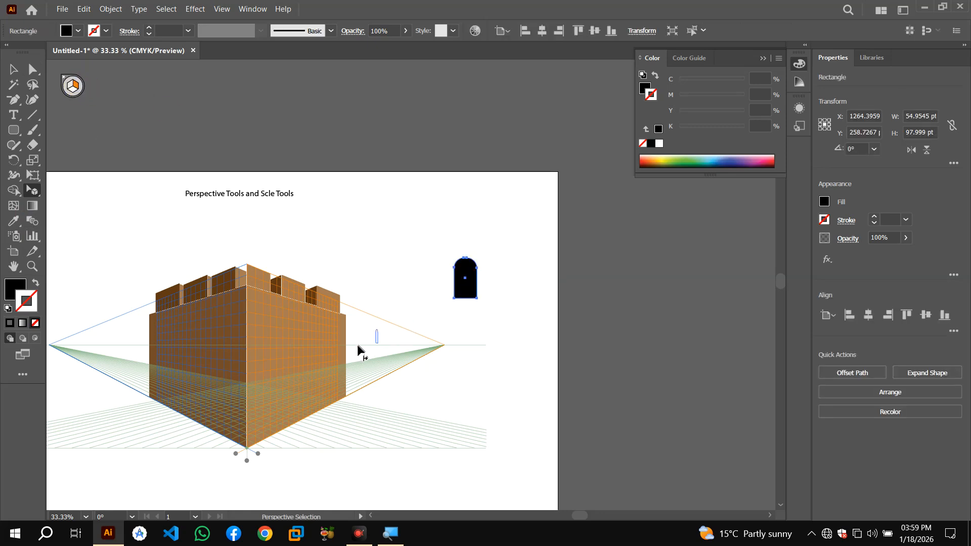
{"action": "left_click_drag", "start_coordinate": [287, 406], "coordinate": [286, 407]}
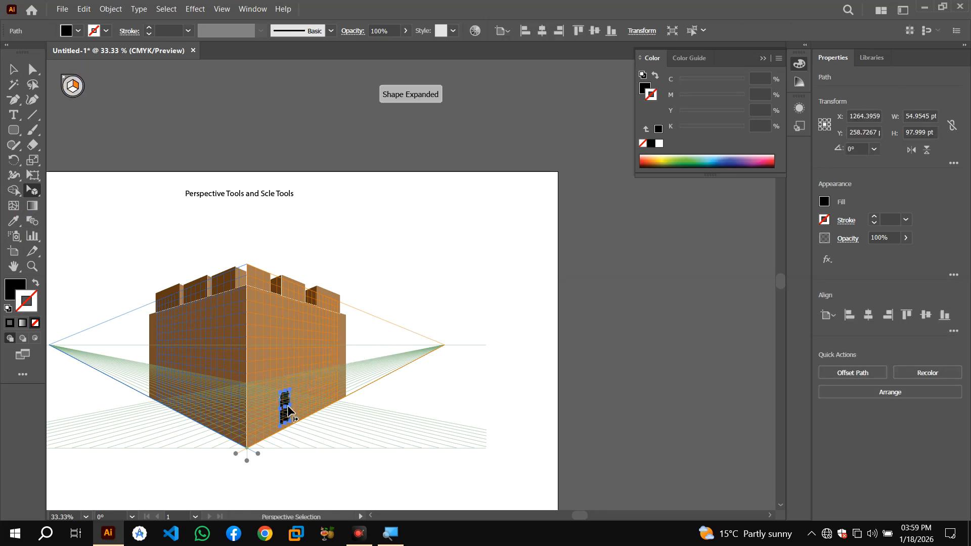
Move and enlarge the arch on the wall, then undo all these changes back to the flat arch
{"action": "key", "text": "ctrl+plus"}
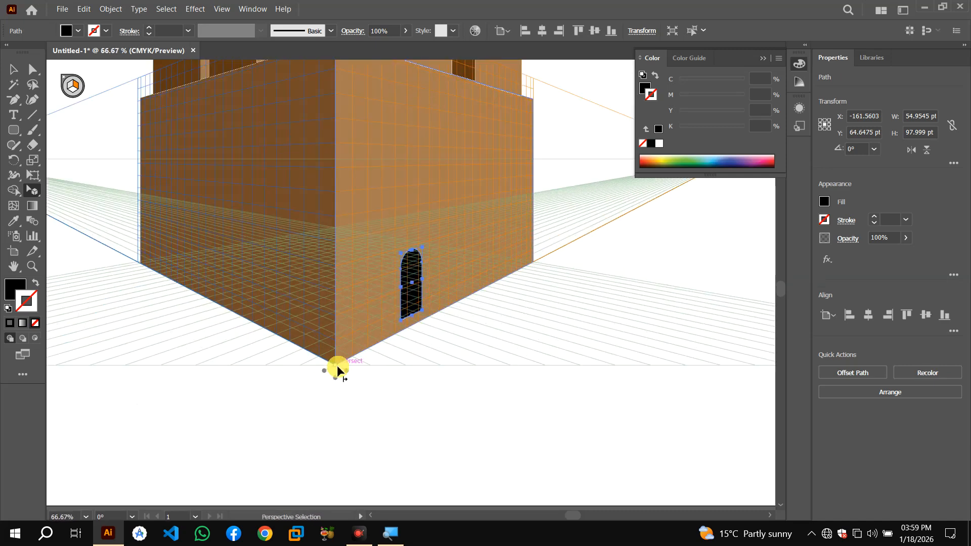
{"action": "key", "text": "ctrl+plus"}
{"action": "left_click_drag", "start_coordinate": [412, 308], "coordinate": [425, 318]}
{"action": "left_click", "coordinate": [410, 298]}
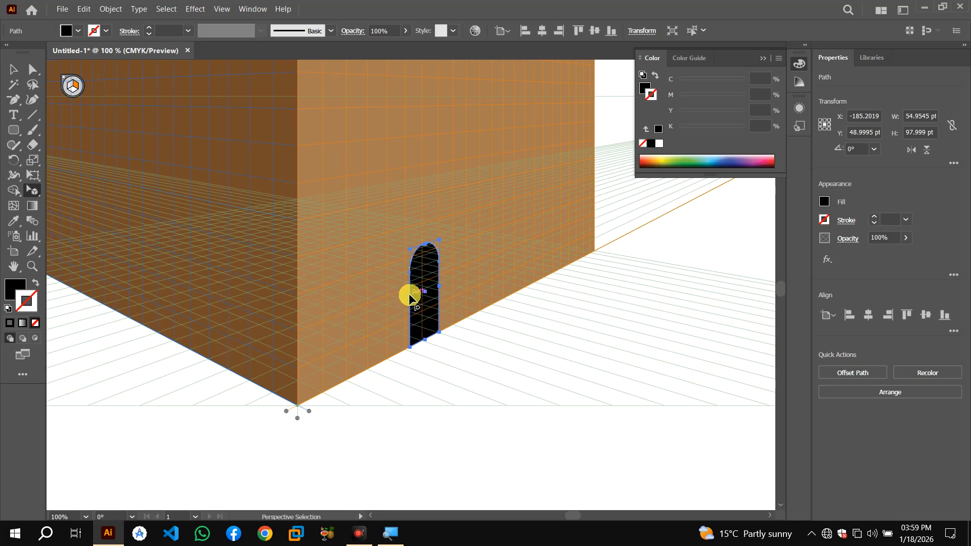
{"action": "left_click", "coordinate": [13, 69]}
{"action": "left_click_drag", "start_coordinate": [410, 297], "coordinate": [453, 354]}
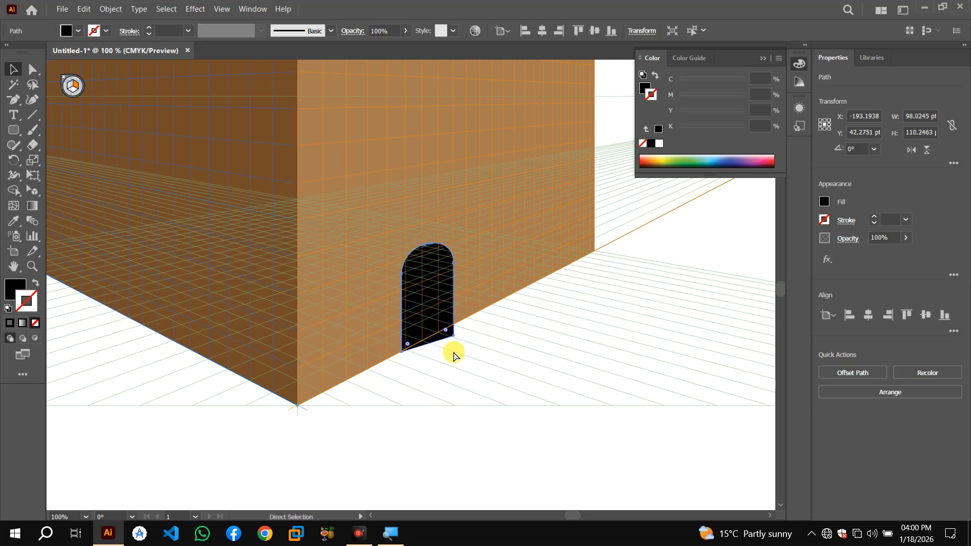
{"action": "key", "text": "ctrl+z"}
{"action": "key", "text": "ctrl+z"}
{"action": "key", "text": "ctrl+z"}
{"action": "key", "text": "ctrl+z"}
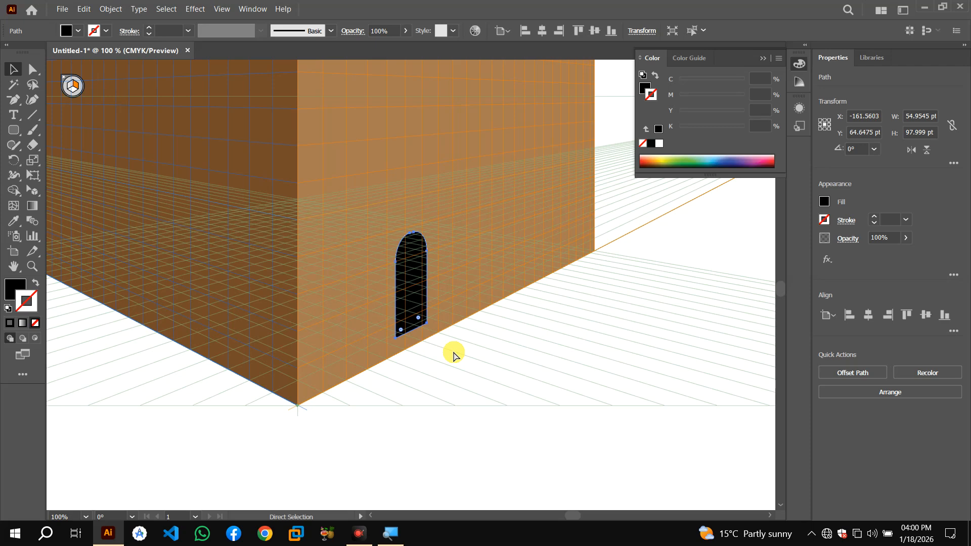
{"action": "key", "text": "ctrl+z"}
Enlarge the arch to about 85 pt wide and 167 pt tall and reposition it beside the building
{"action": "key", "text": "ctrl+minus"}
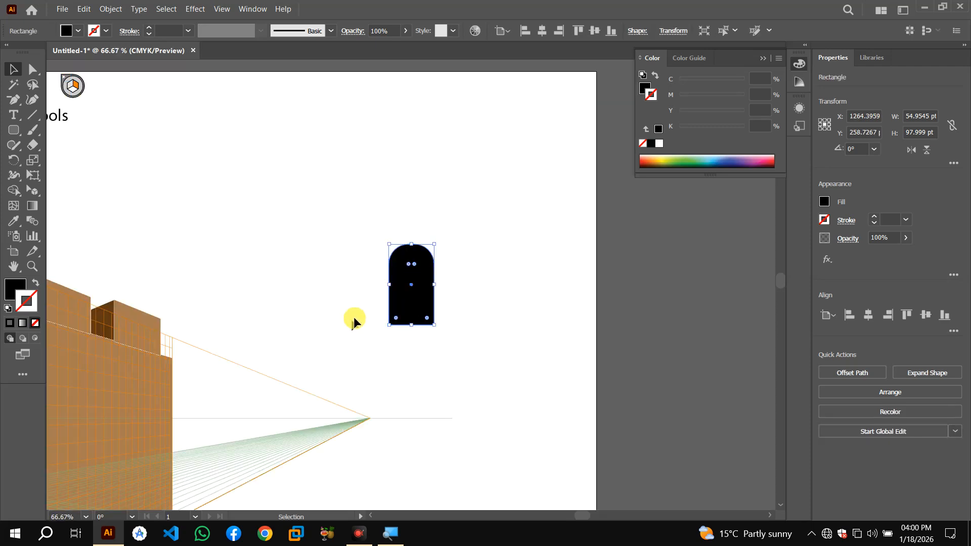
{"action": "left_click_drag", "start_coordinate": [435, 287], "coordinate": [442, 287]}
{"action": "left_click_drag", "start_coordinate": [415, 326], "coordinate": [415, 355]}
{"action": "left_click_drag", "start_coordinate": [445, 300], "coordinate": [459, 300]}
{"action": "left_click_drag", "start_coordinate": [426, 356], "coordinate": [425, 379]}
{"action": "key", "text": "ctrl+minus"}
{"action": "key", "text": "ctrl+minus"}
{"action": "mouse_move", "coordinate": [395, 315]}
{"action": "left_mouse_down"}
{"action": "mouse_move", "coordinate": [251, 385]}
{"action": "mouse_move", "coordinate": [388, 304]}
{"action": "mouse_move", "coordinate": [381, 323]}
{"action": "left_mouse_up"}
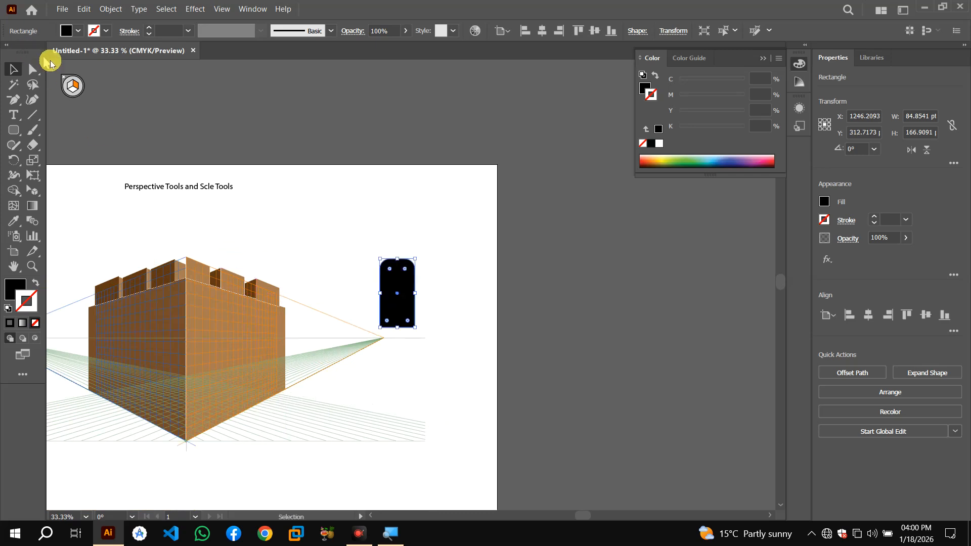
Place the arch onto the right wall grid as a door standing at the wall's base
{"action": "left_click", "coordinate": [74, 85]}
{"action": "left_click_drag", "start_coordinate": [34, 191], "coordinate": [101, 208]}
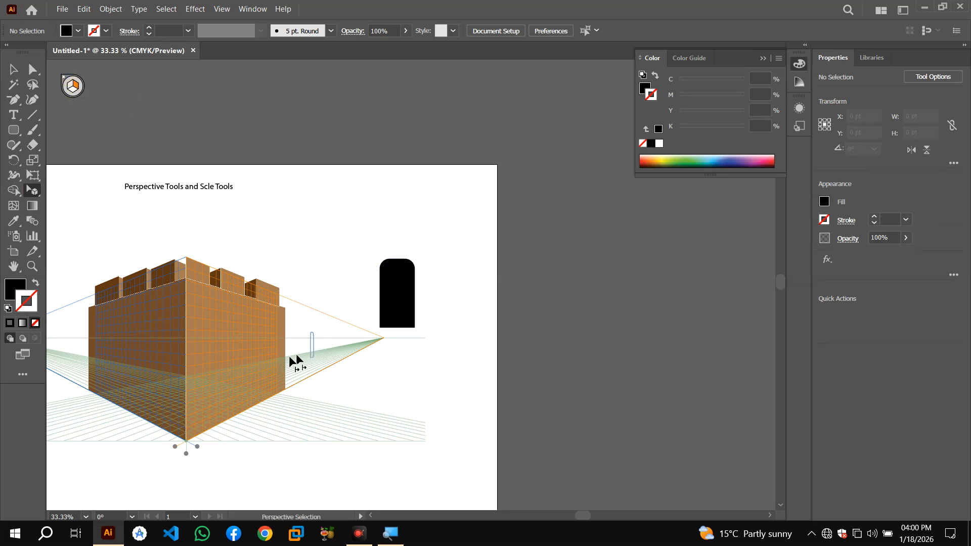
{"action": "left_click_drag", "start_coordinate": [238, 394], "coordinate": [242, 390]}
{"action": "key", "text": "ctrl+plus"}
{"action": "key", "text": "ctrl+plus"}
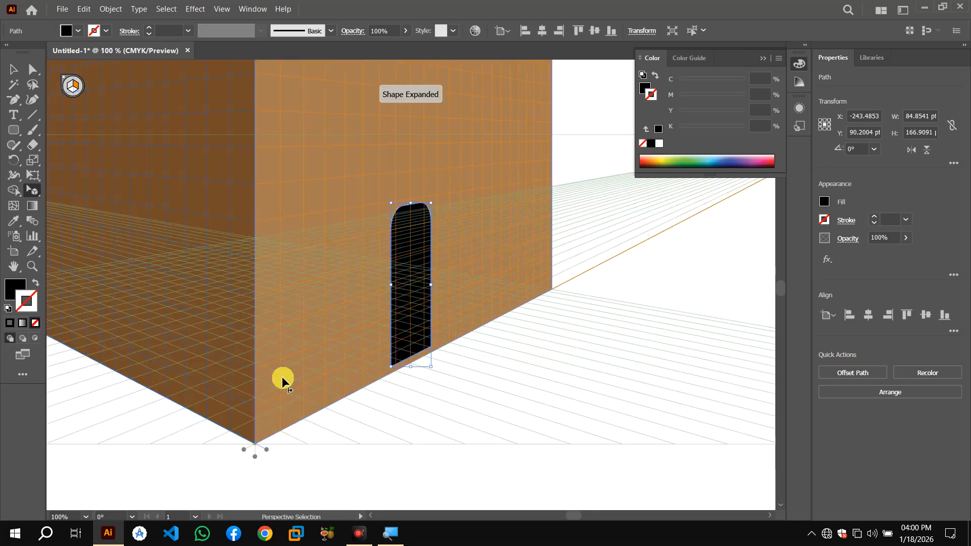
{"action": "left_click_drag", "start_coordinate": [417, 304], "coordinate": [415, 300]}
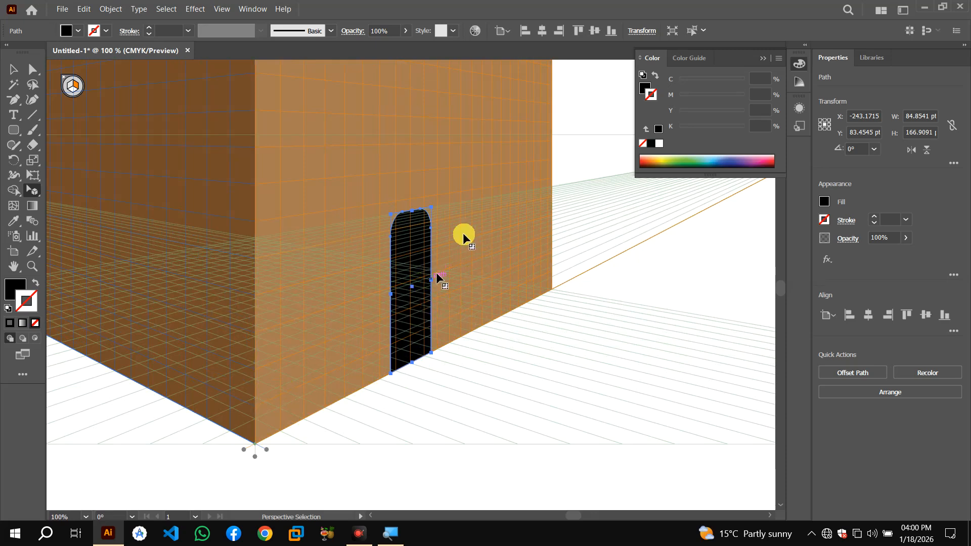
Try drawing a rectangle at the door's base with the Rounded Rectangle and Rectangle tools on the wall grid
{"action": "left_click", "coordinate": [11, 126]}
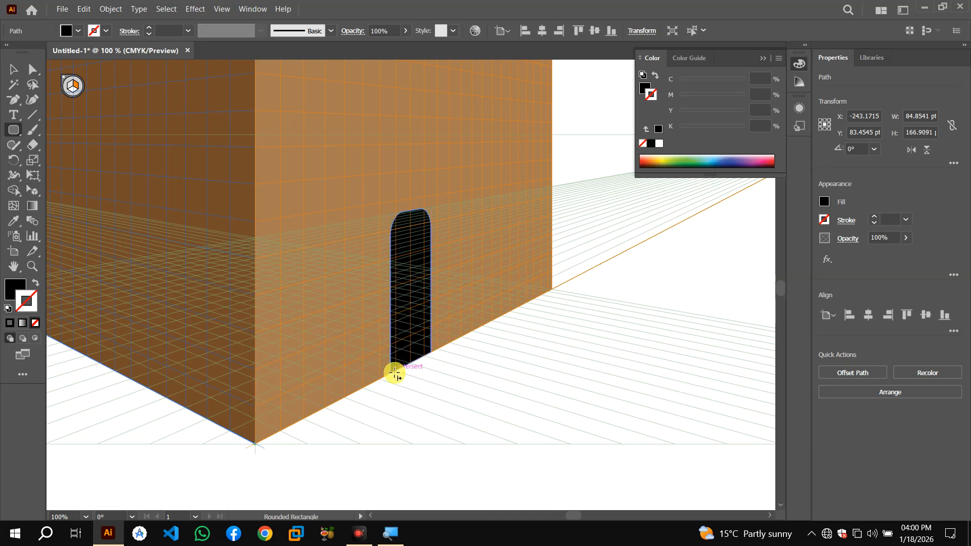
{"action": "left_click_drag", "start_coordinate": [397, 374], "coordinate": [452, 364]}
{"action": "key", "text": "ctrl+z"}
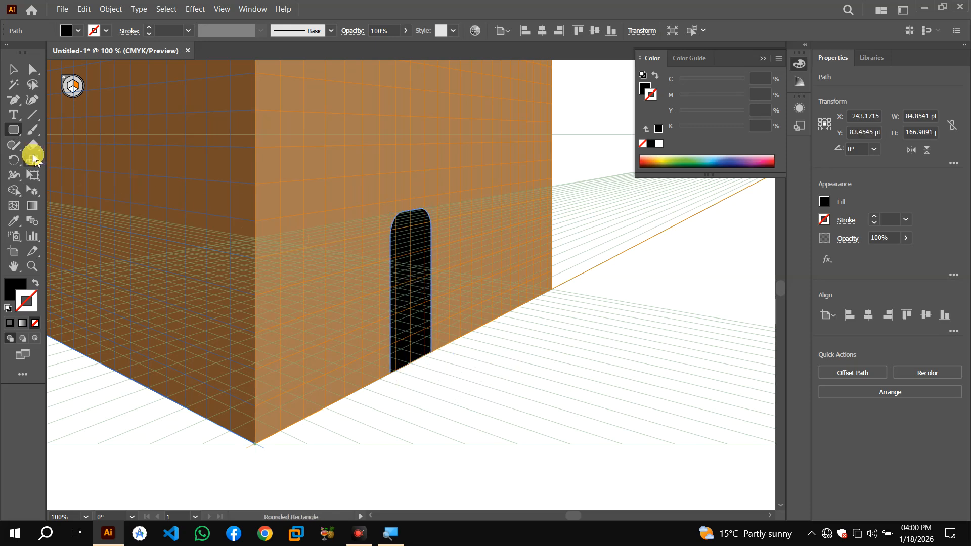
{"action": "left_click_drag", "start_coordinate": [14, 136], "coordinate": [100, 130]}
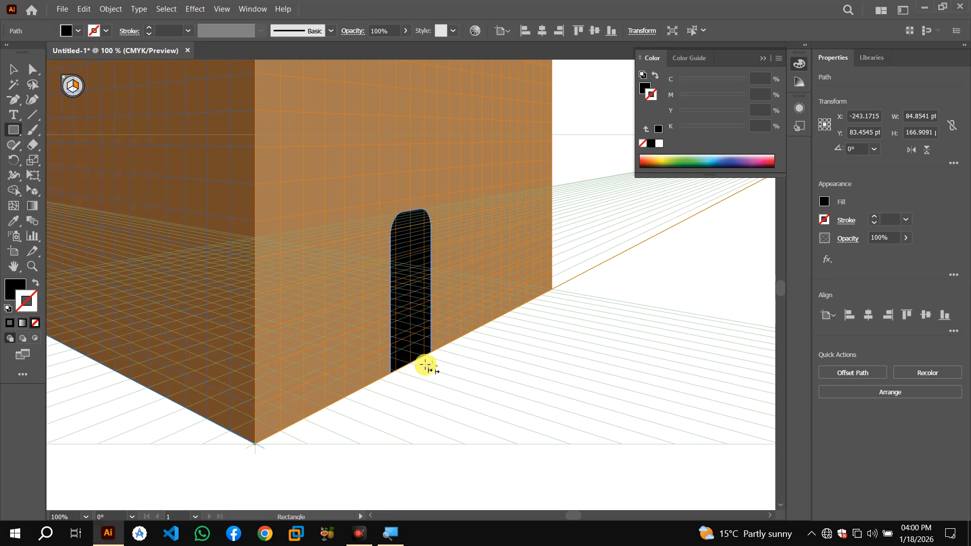
{"action": "left_click_drag", "start_coordinate": [395, 373], "coordinate": [425, 372]}
{"action": "key", "text": "ctrl+z"}
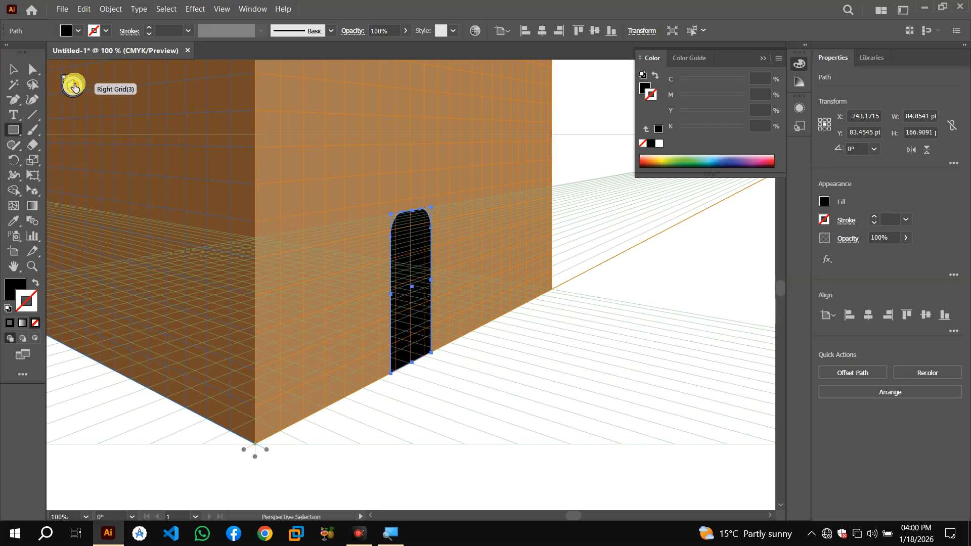
{"action": "left_click", "coordinate": [74, 87]}
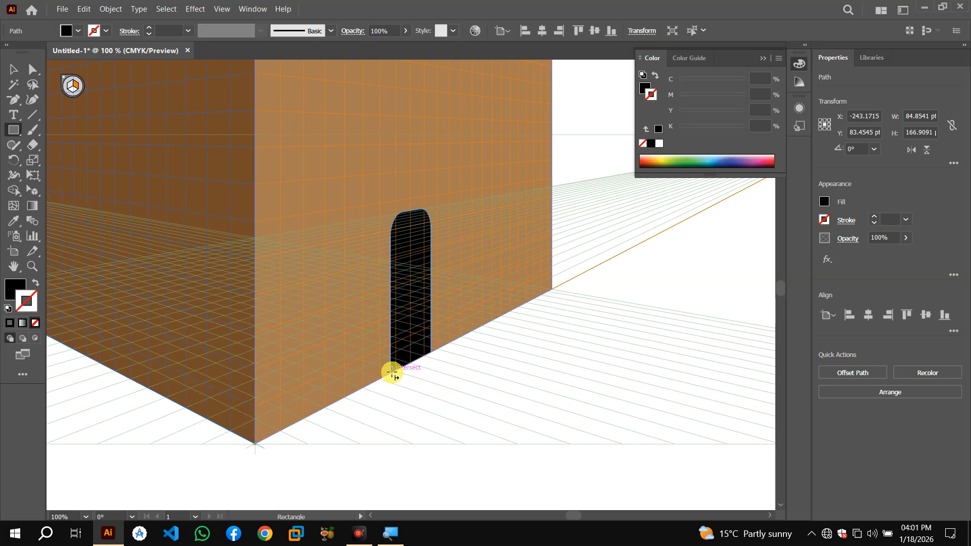
{"action": "left_click_drag", "start_coordinate": [392, 373], "coordinate": [435, 373]}
{"action": "key", "text": "ctrl+z"}
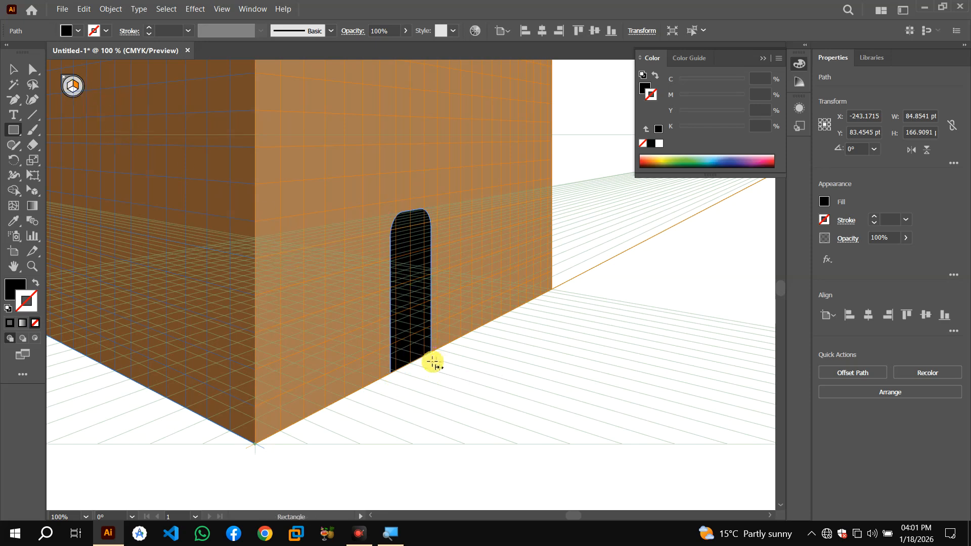
Draw a rectangle on the floor grid in front of the door as a doorstep, about 22 by 80 pt
{"action": "left_click", "coordinate": [73, 97]}
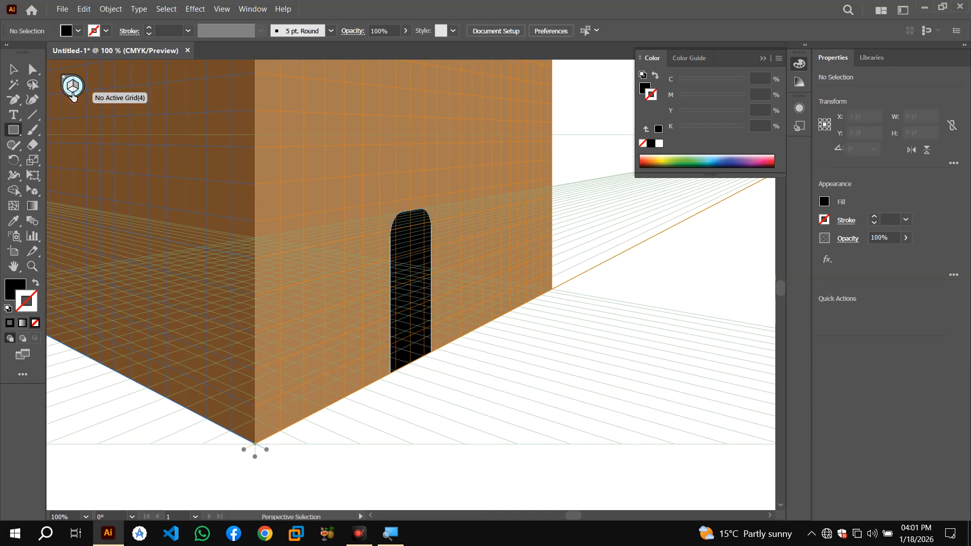
{"action": "left_click", "coordinate": [72, 94]}
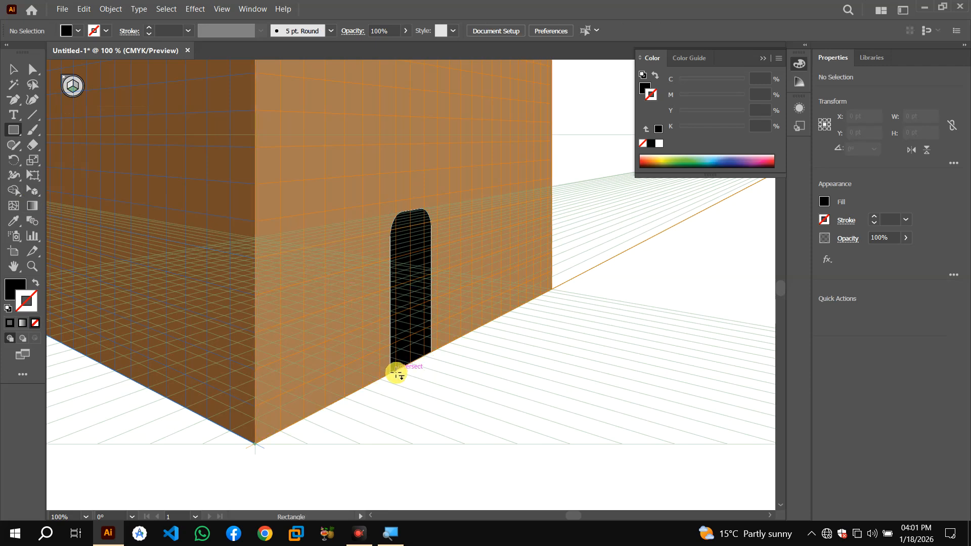
{"action": "left_click_drag", "start_coordinate": [396, 374], "coordinate": [447, 358]}
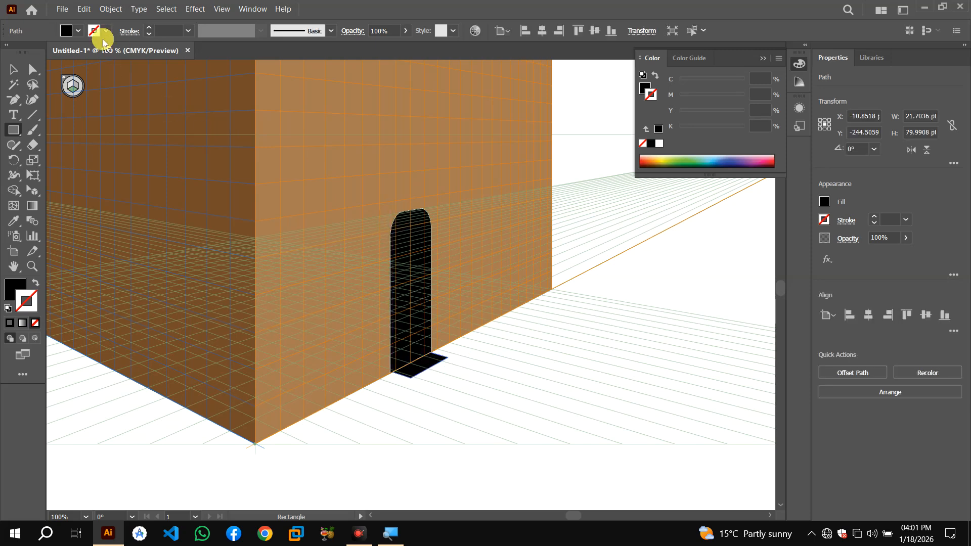
Change the doorstep rectangle's fill to a light gray swatch
{"action": "left_click", "coordinate": [79, 32]}
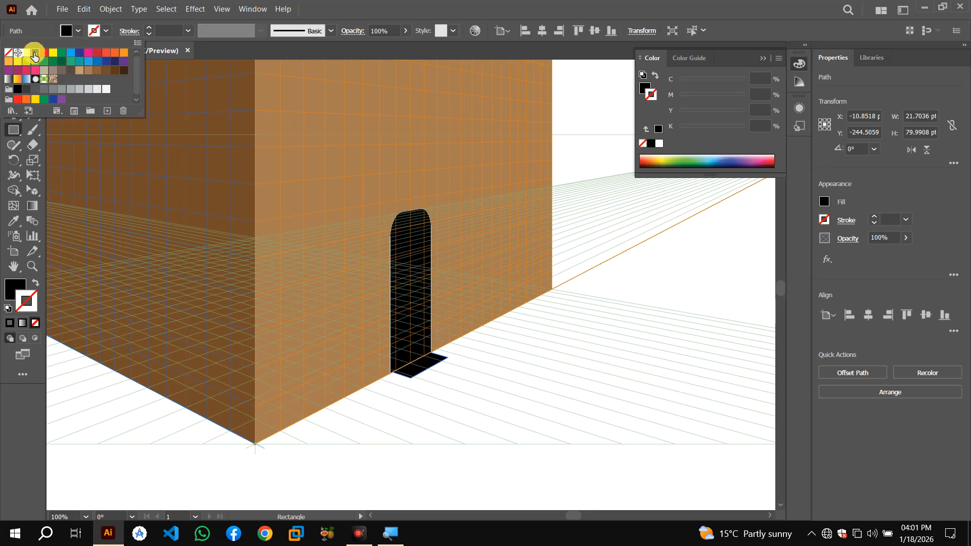
{"action": "left_click", "coordinate": [27, 53]}
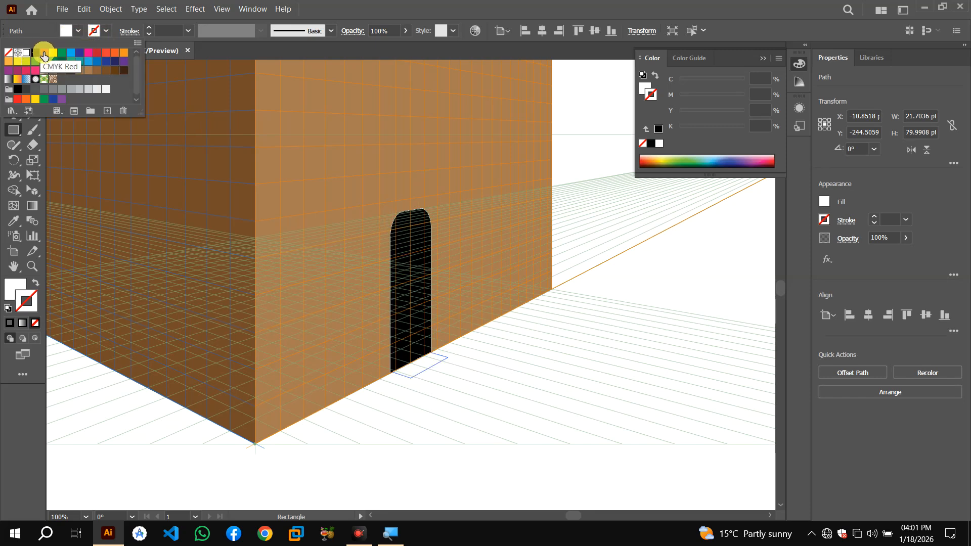
{"action": "left_click", "coordinate": [89, 90]}
{"action": "left_click", "coordinate": [98, 91]}
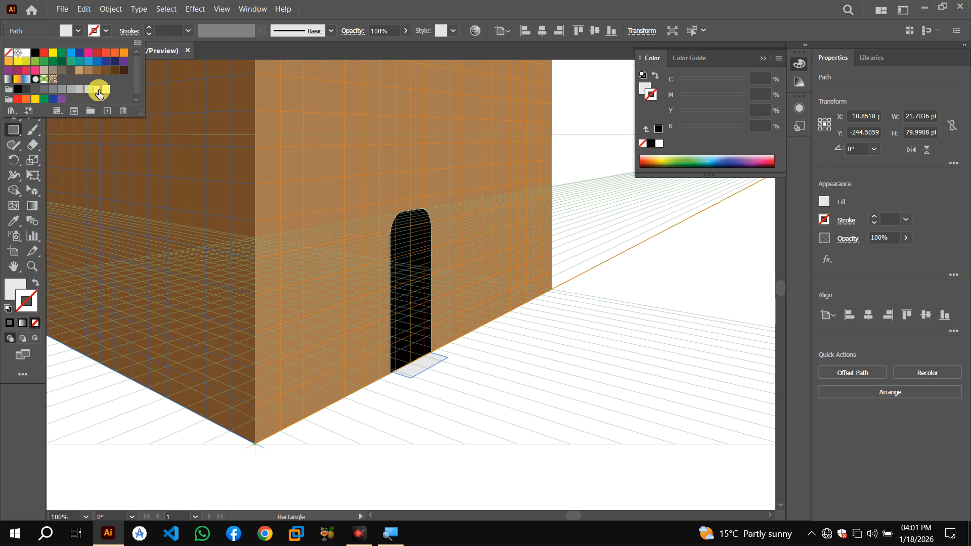
{"action": "left_click", "coordinate": [88, 91]}
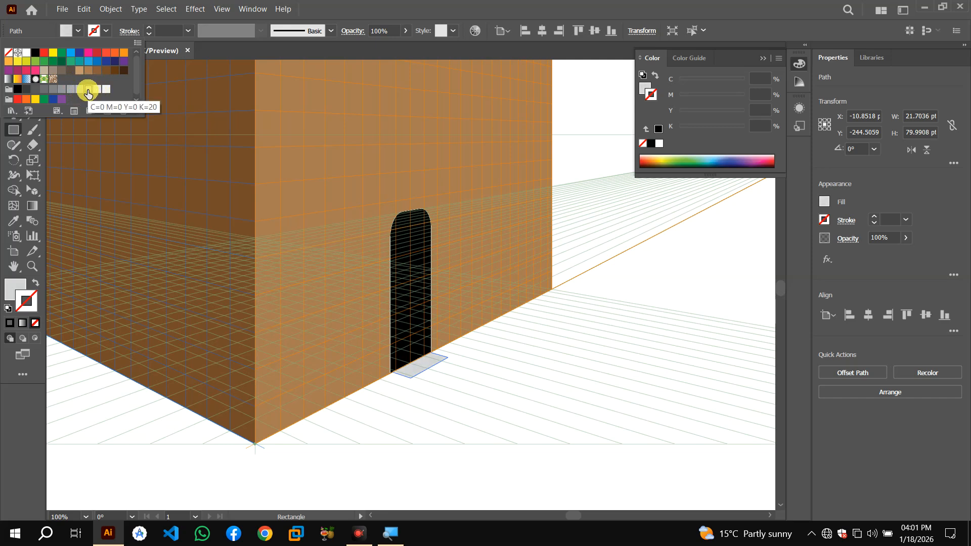
{"action": "left_click", "coordinate": [451, 364]}
Try drawing another rectangle at the doorstep on the perspective grid with the Rectangle tool
{"action": "left_click", "coordinate": [13, 68]}
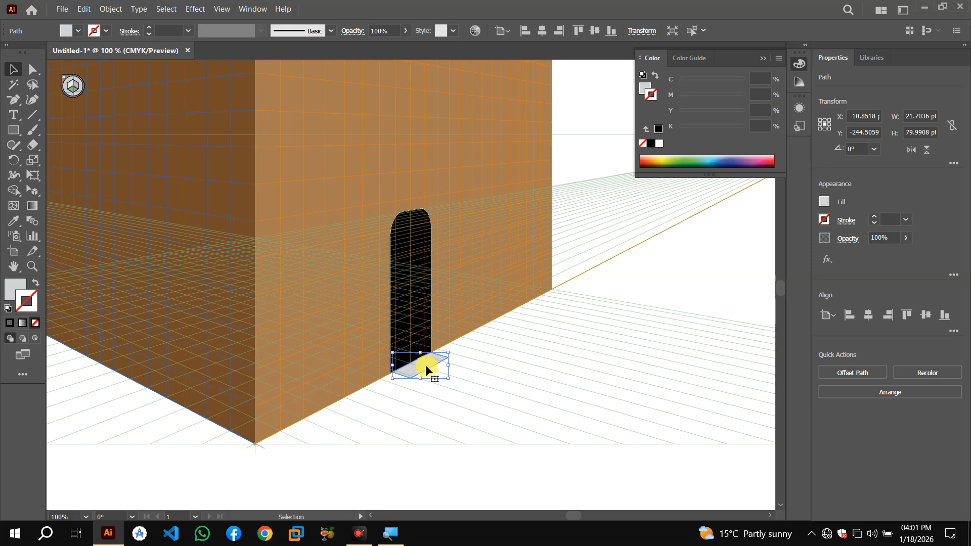
{"action": "left_click", "coordinate": [12, 128]}
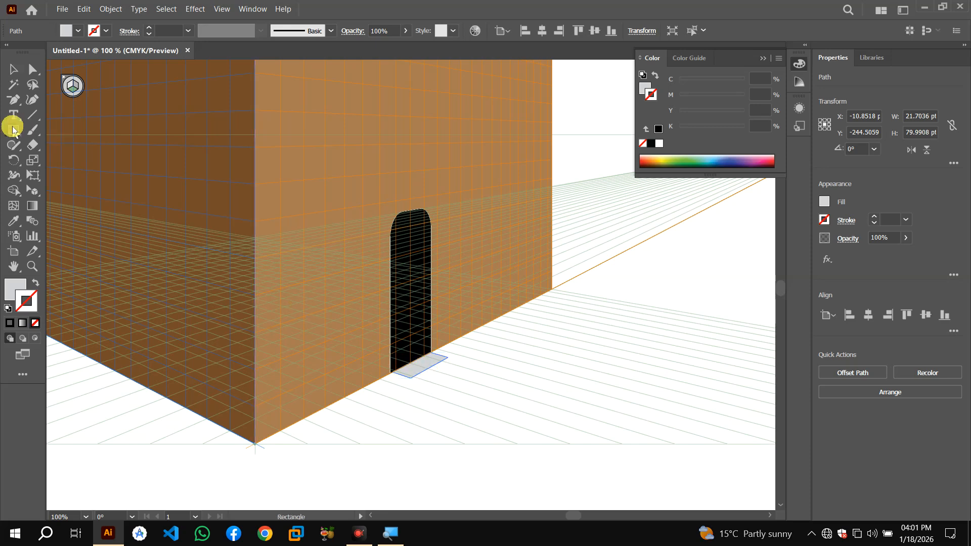
{"action": "left_click", "coordinate": [69, 87]}
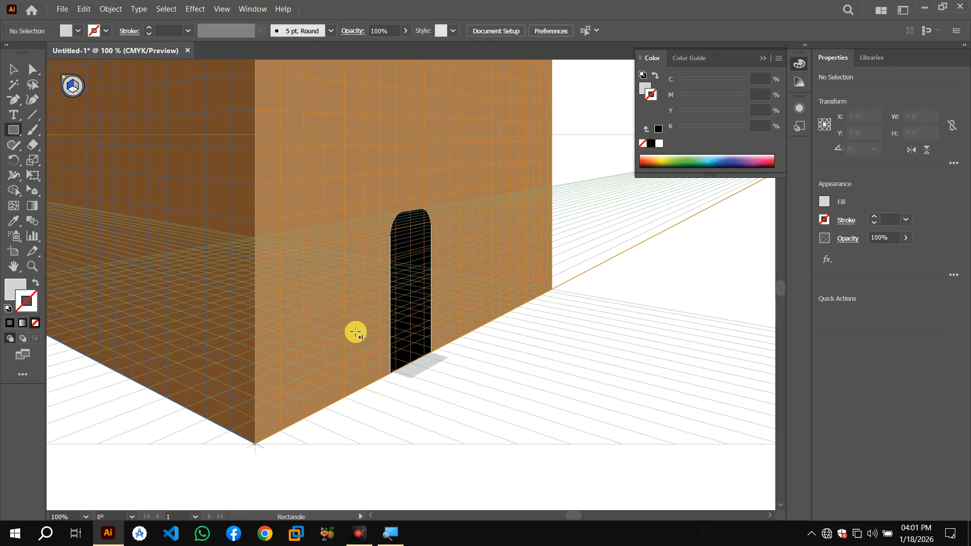
{"action": "left_click_drag", "start_coordinate": [415, 379], "coordinate": [435, 382]}
{"action": "key", "text": "ctrl+shift+a"}
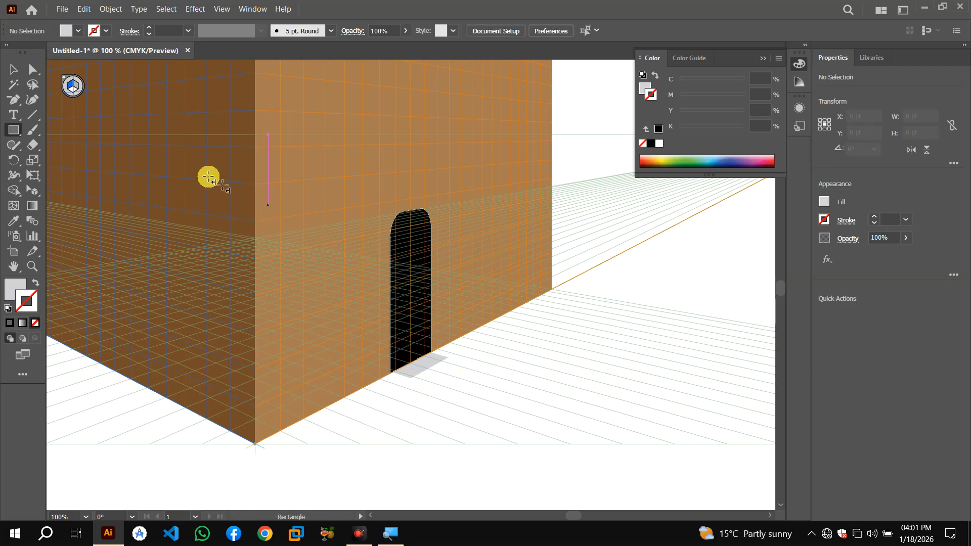
{"action": "left_click", "coordinate": [75, 89]}
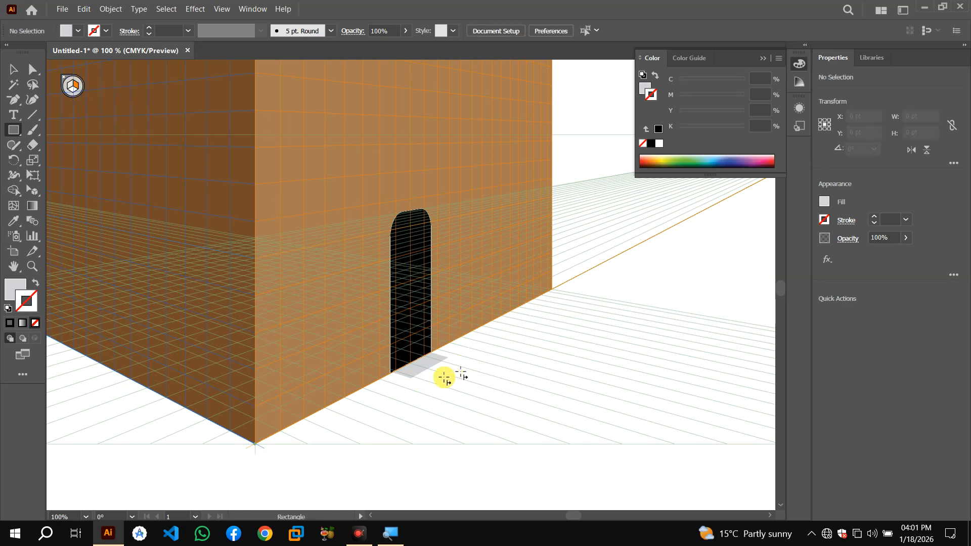
{"action": "left_click_drag", "start_coordinate": [411, 379], "coordinate": [453, 379]}
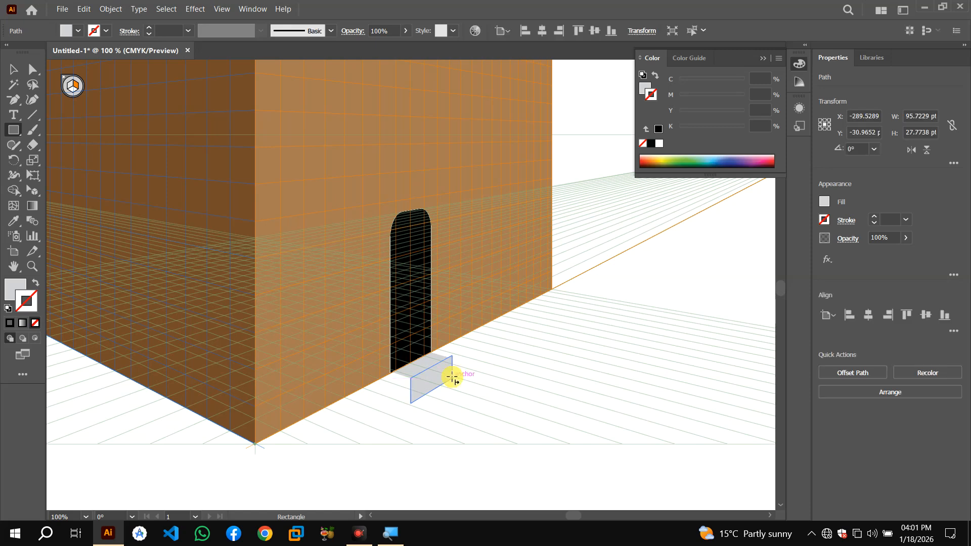
{"action": "key", "text": "ctrl+shift+a"}
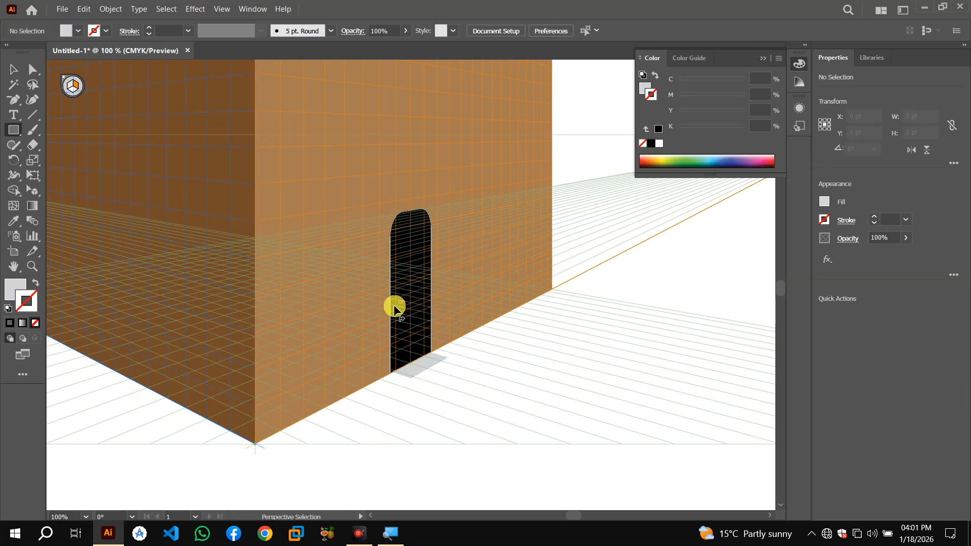
Try dragging the door across the wall with the Selection tool
{"action": "key", "text": "ctrl+minus"}
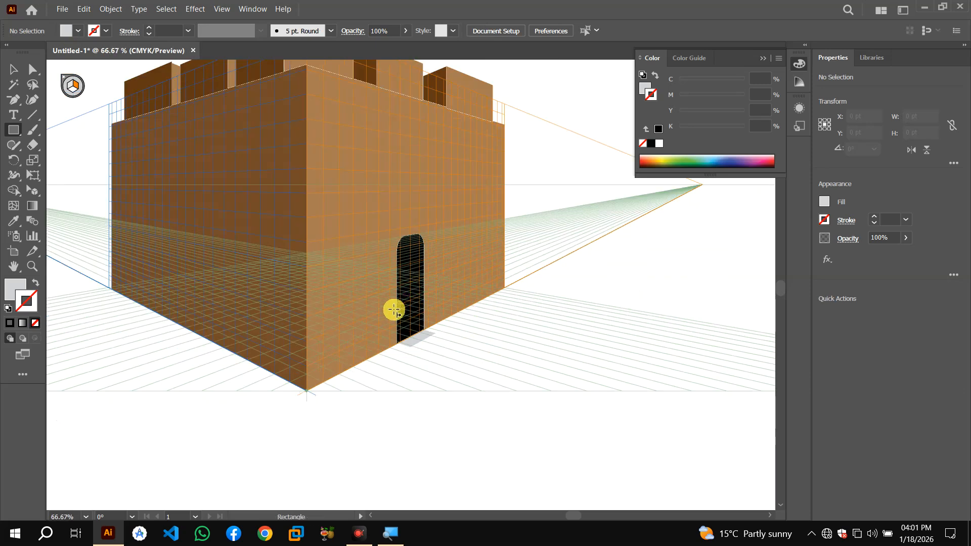
{"action": "left_click", "coordinate": [12, 71]}
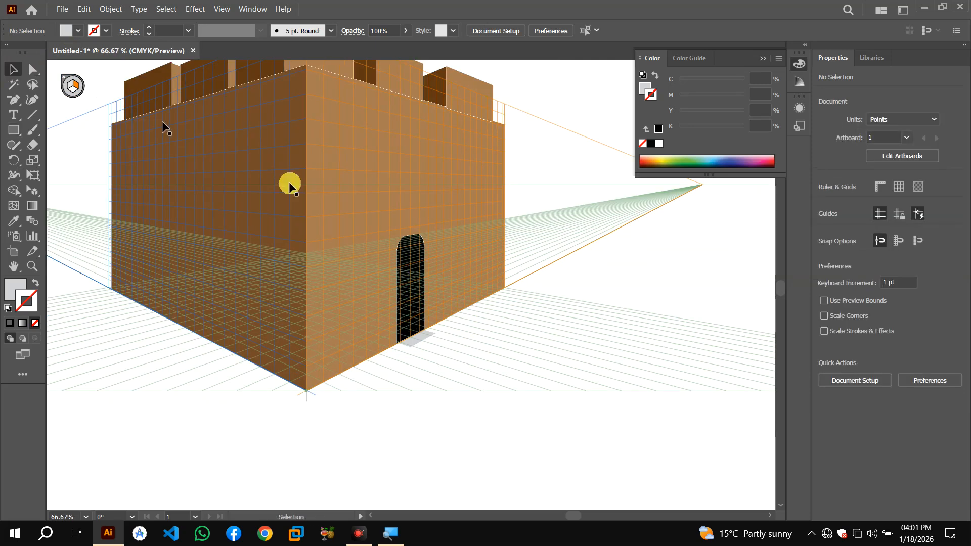
{"action": "left_click_drag", "start_coordinate": [421, 266], "coordinate": [666, 276]}
{"action": "key", "text": "ctrl+z"}
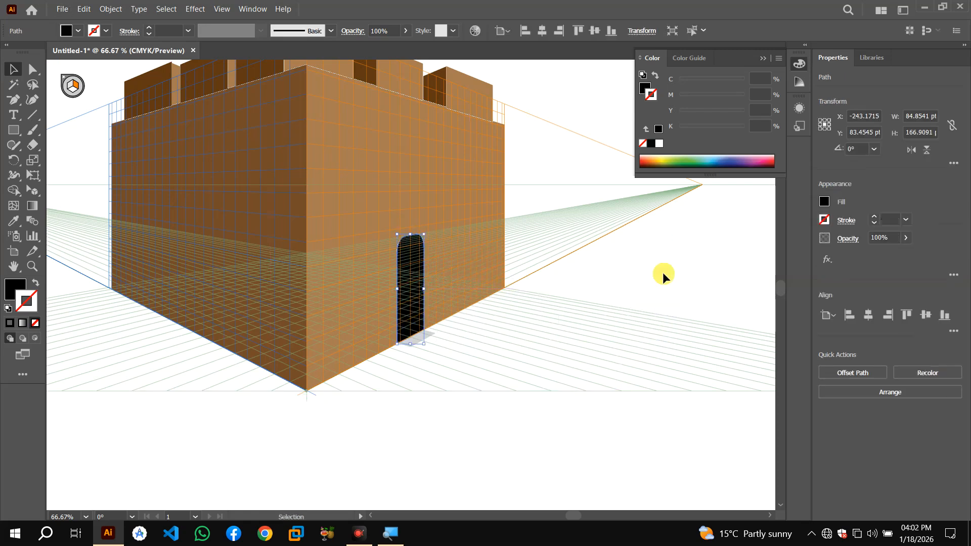
{"action": "mouse_move", "coordinate": [404, 291]}
{"action": "left_mouse_down"}
{"action": "mouse_move", "coordinate": [371, 291]}
{"action": "mouse_move", "coordinate": [386, 288]}
{"action": "left_mouse_up"}
{"action": "key", "text": "ctrl+z"}
Try moving the door onto the left wall grid with the Perspective Selection tool
{"action": "left_click", "coordinate": [72, 85]}
{"action": "left_click_drag", "start_coordinate": [32, 195], "coordinate": [109, 212]}
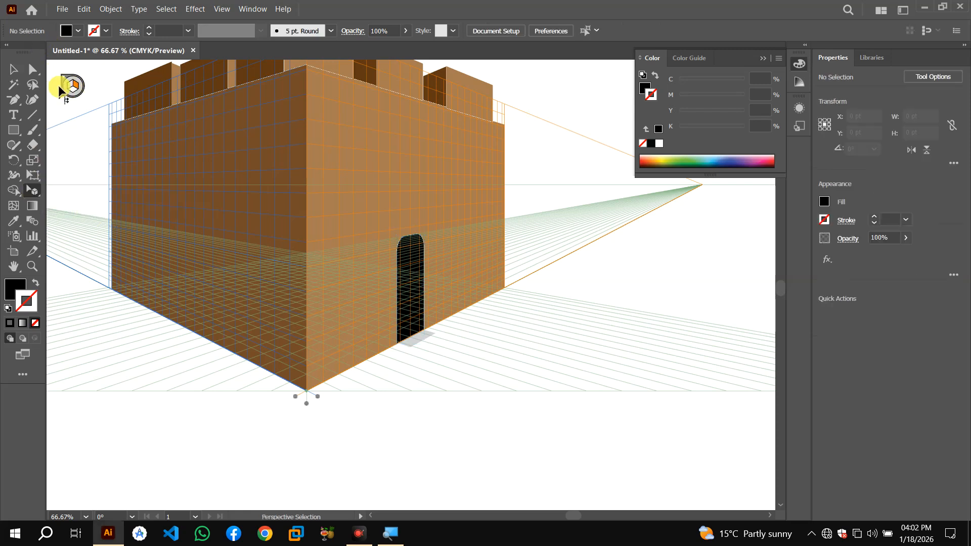
{"action": "left_click_drag", "start_coordinate": [32, 191], "coordinate": [91, 212]}
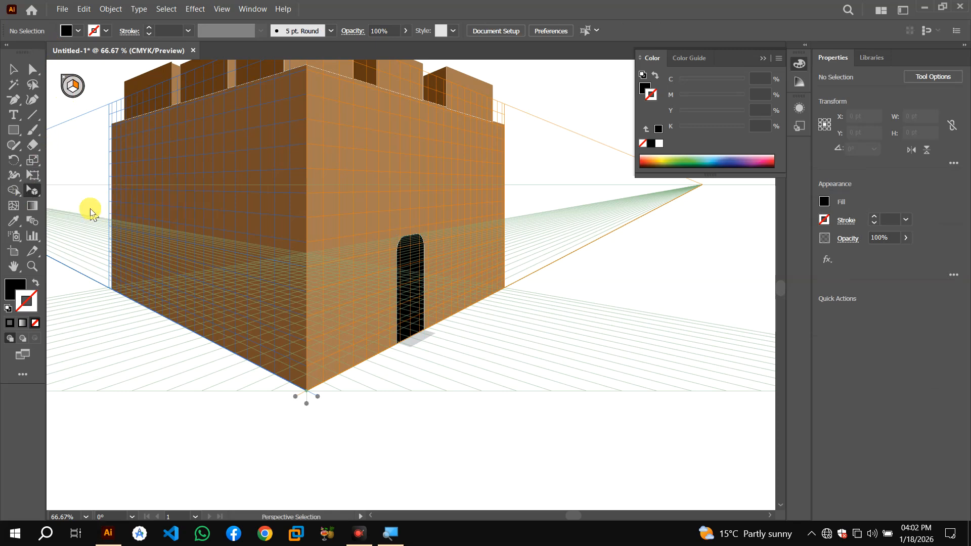
{"action": "left_click", "coordinate": [67, 87]}
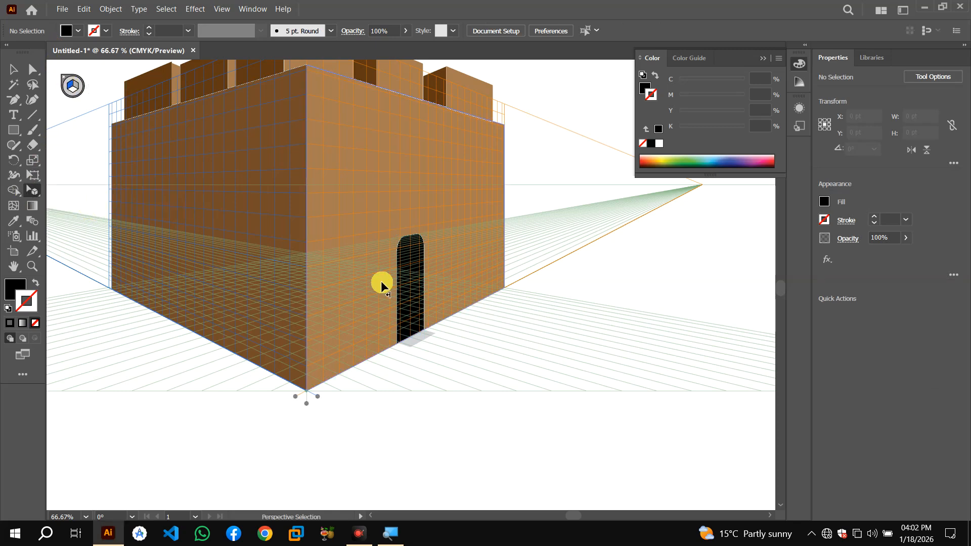
{"action": "left_click_drag", "start_coordinate": [383, 315], "coordinate": [239, 317]}
{"action": "key", "text": "ctrl+z"}
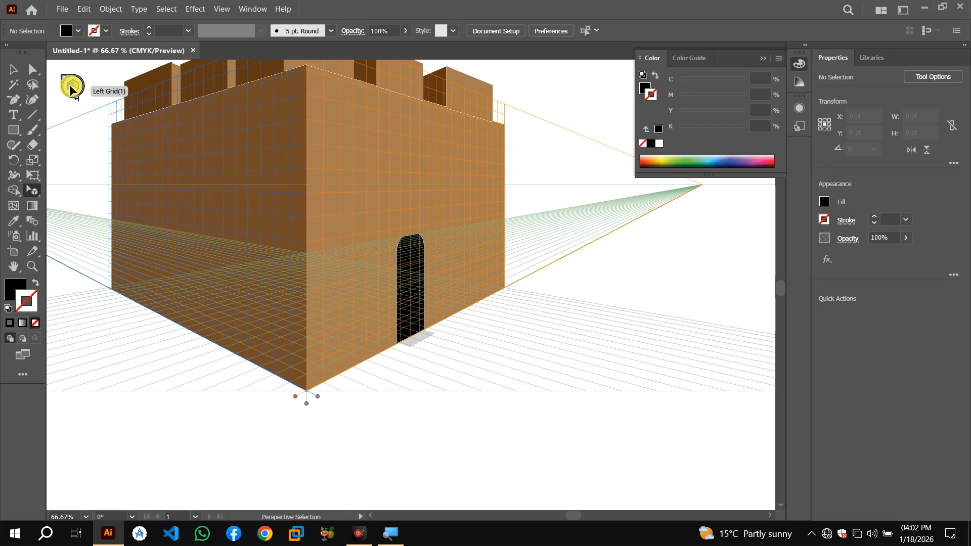
{"action": "left_click_drag", "start_coordinate": [411, 285], "coordinate": [235, 276]}
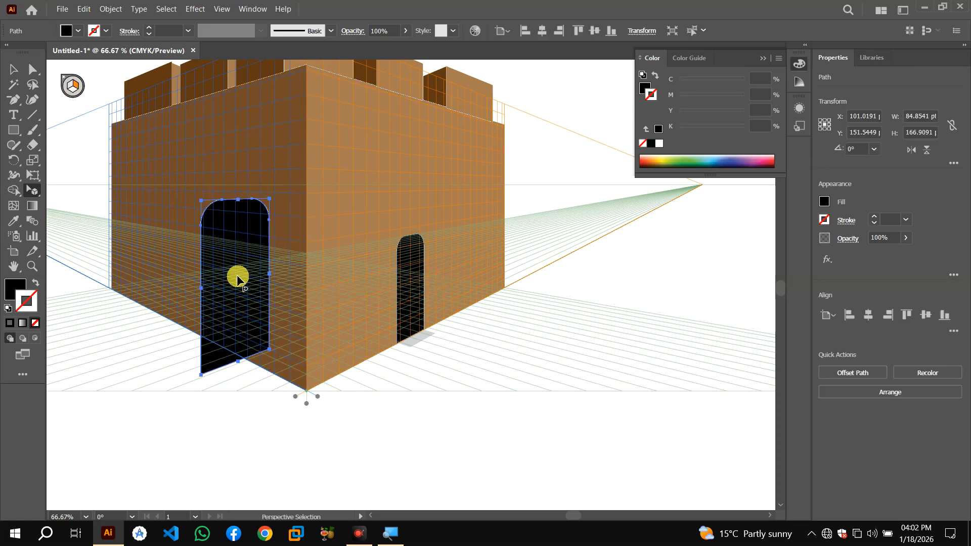
{"action": "key", "text": "ctrl+z"}
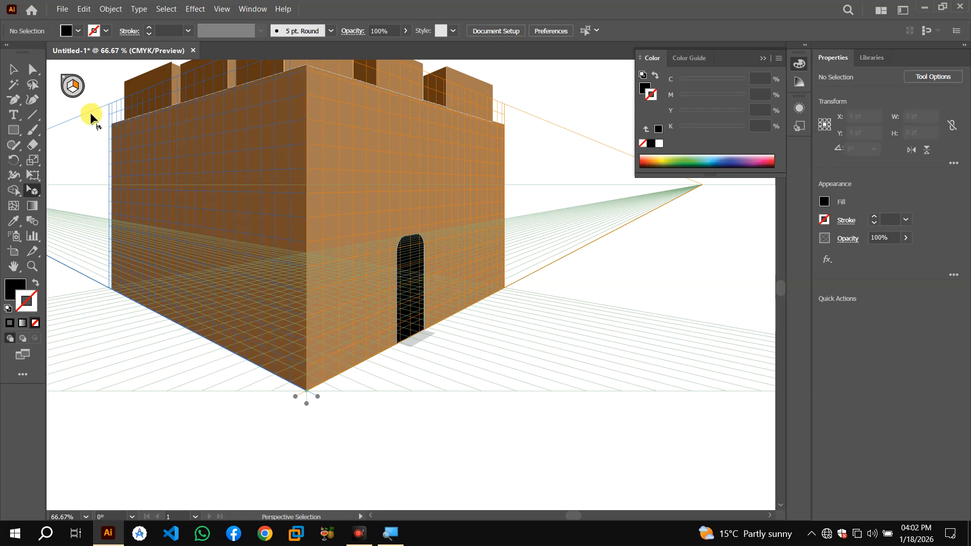
{"action": "left_click", "coordinate": [70, 88]}
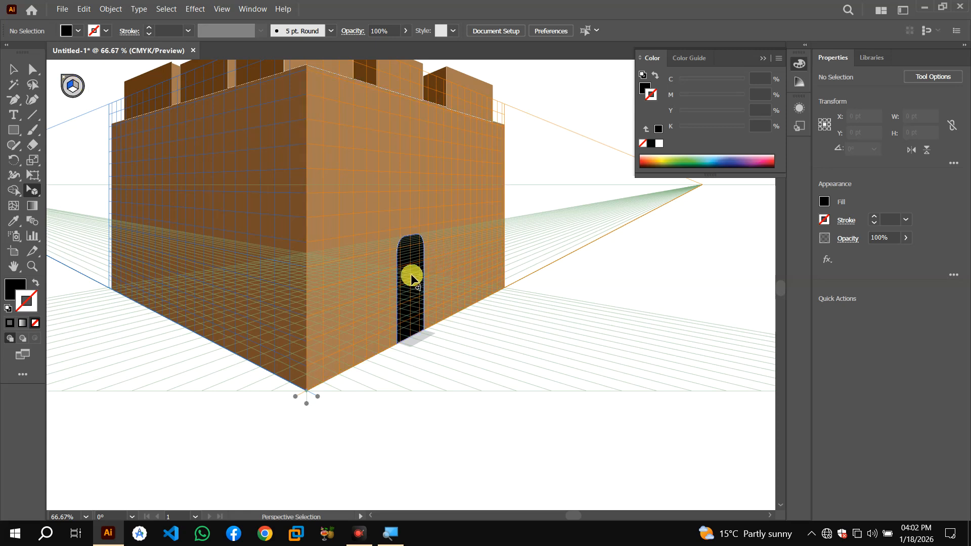
{"action": "left_click_drag", "start_coordinate": [411, 278], "coordinate": [239, 250]}
{"action": "key", "text": "ctrl+z"}
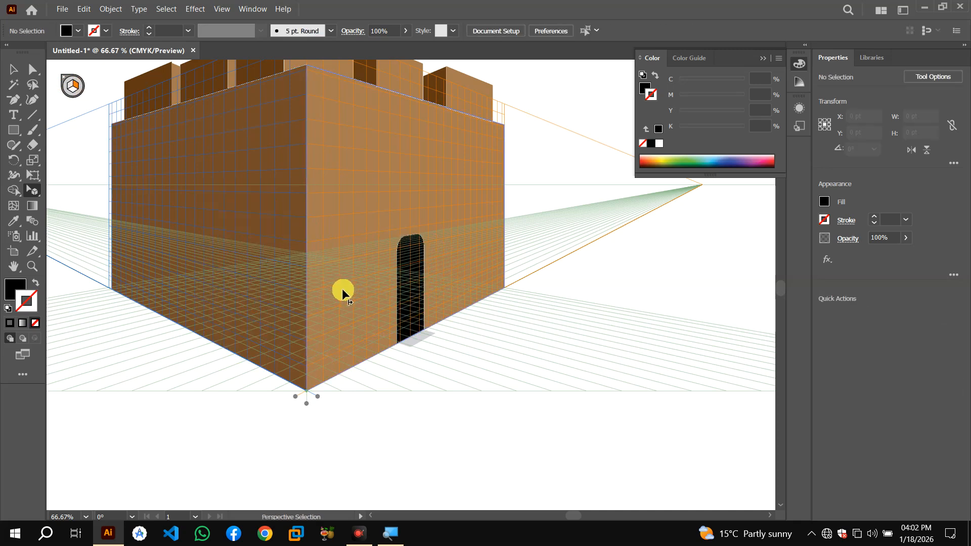
Try drawing a rectangle on the left grid above the building
{"action": "key", "text": "ctrl+minus"}
{"action": "key", "text": "ctrl+minus"}
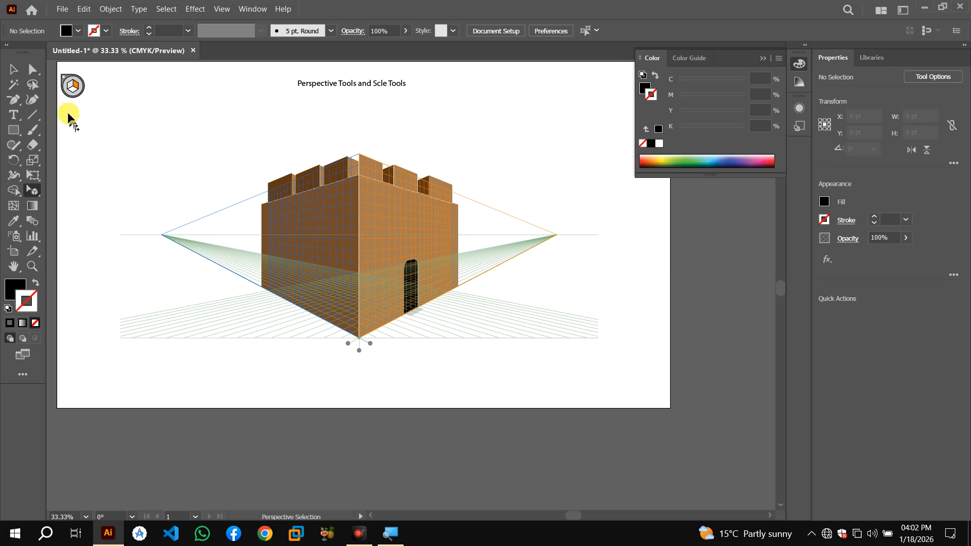
{"action": "left_click", "coordinate": [66, 90]}
{"action": "left_click", "coordinate": [14, 130]}
{"action": "left_click_drag", "start_coordinate": [162, 99], "coordinate": [201, 167]}
{"action": "key", "text": "ctrl+z"}
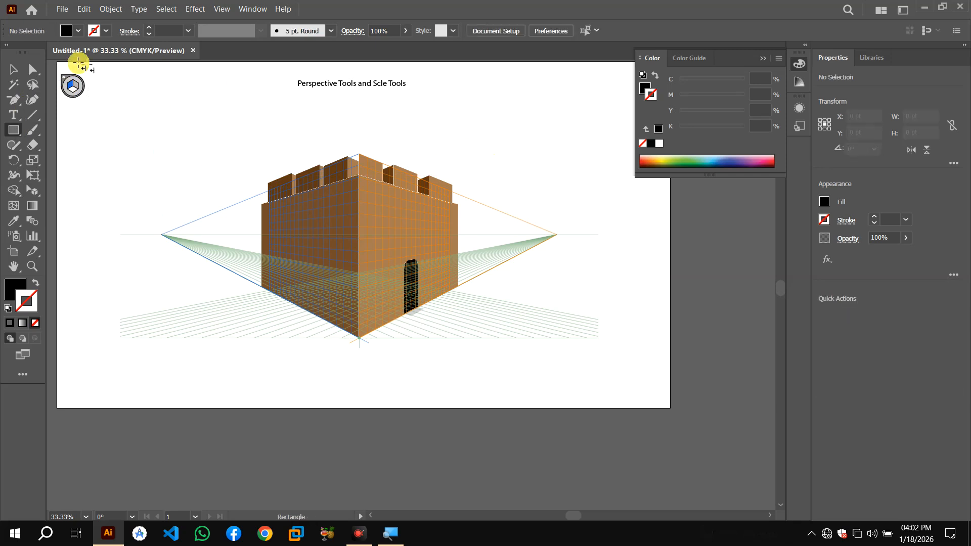
With no perspective plane active, draw a flat black rectangle about 126 by 214 pt on the artboard
{"action": "left_click", "coordinate": [13, 70]}
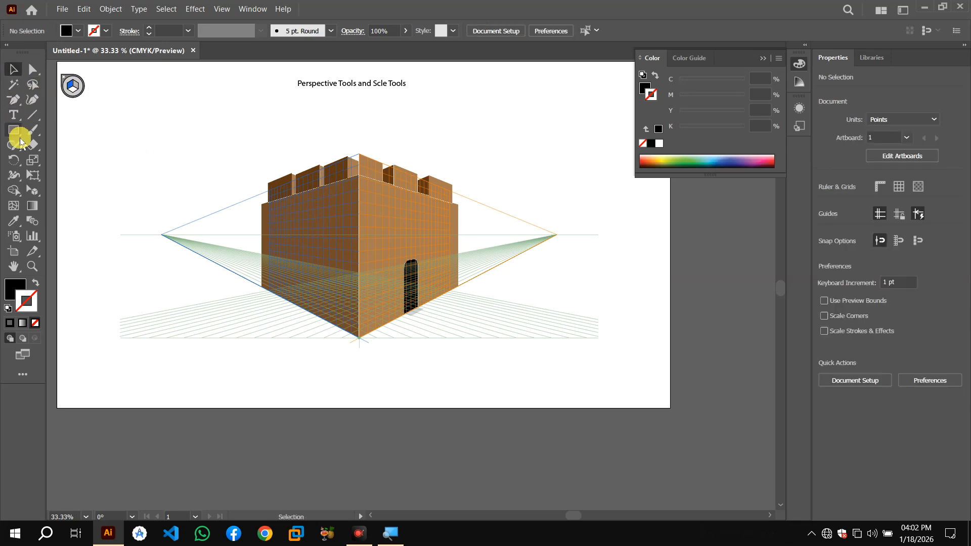
{"action": "left_click", "coordinate": [13, 130]}
{"action": "mouse_move", "coordinate": [156, 113]}
{"action": "left_mouse_down"}
{"action": "mouse_move", "coordinate": [192, 151]}
{"action": "mouse_move", "coordinate": [194, 197]}
{"action": "mouse_move", "coordinate": [206, 185]}
{"action": "mouse_move", "coordinate": [219, 208]}
{"action": "mouse_move", "coordinate": [238, 202]}
{"action": "mouse_move", "coordinate": [239, 179]}
{"action": "left_mouse_up"}
{"action": "left_click_drag", "start_coordinate": [240, 135], "coordinate": [181, 135]}
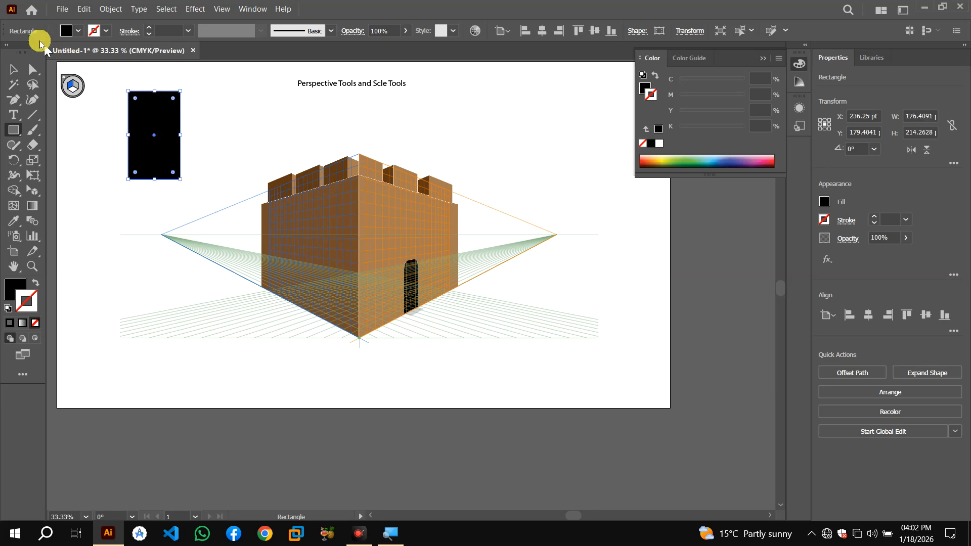
Round the rectangle's top corners into an arch with the Direct Selection tool
{"action": "left_click", "coordinate": [32, 68]}
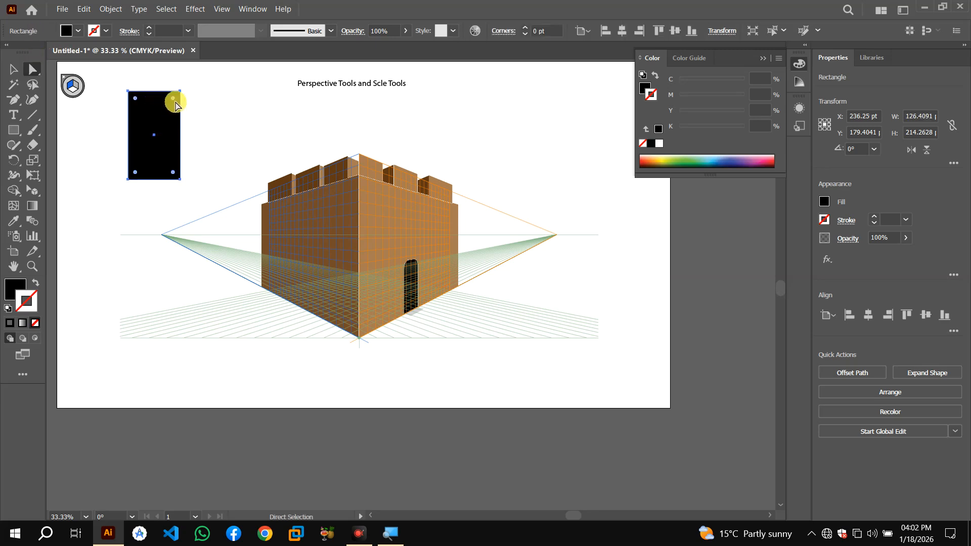
{"action": "left_click_drag", "start_coordinate": [173, 102], "coordinate": [146, 170]}
{"action": "left_click", "coordinate": [13, 69]}
{"action": "left_click", "coordinate": [143, 124]}
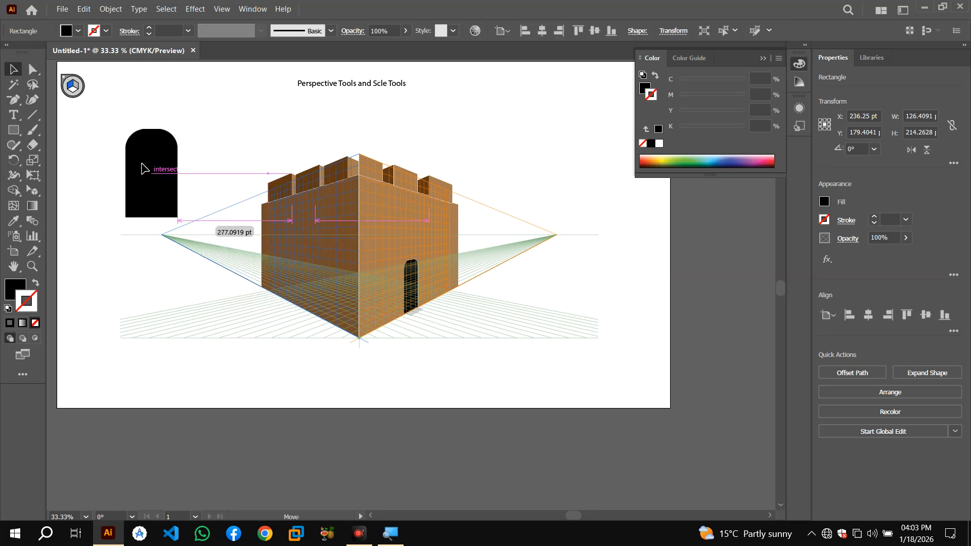
Drag the arch onto the left wall grid as a second door at the wall's base, then hide the perspective grid
{"action": "left_click", "coordinate": [69, 87]}
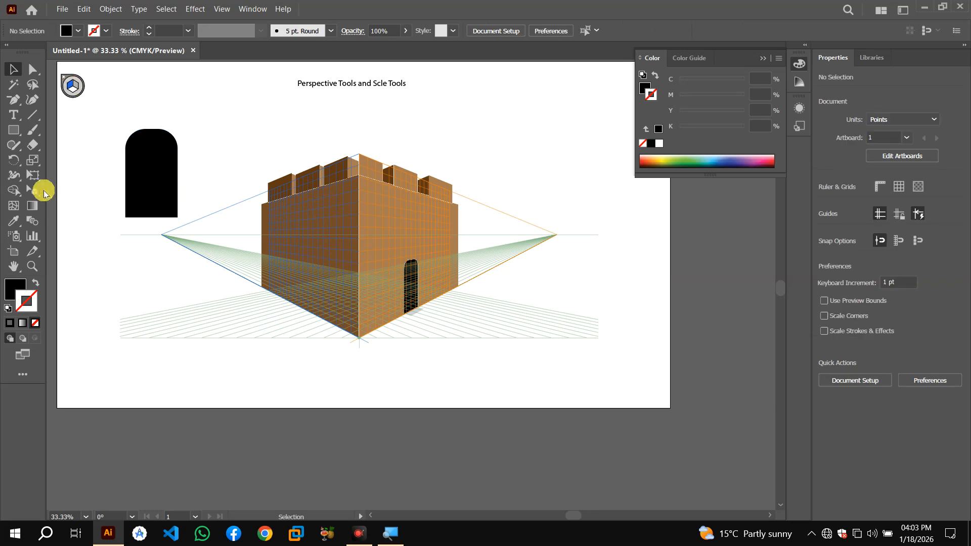
{"action": "left_click", "coordinate": [36, 191]}
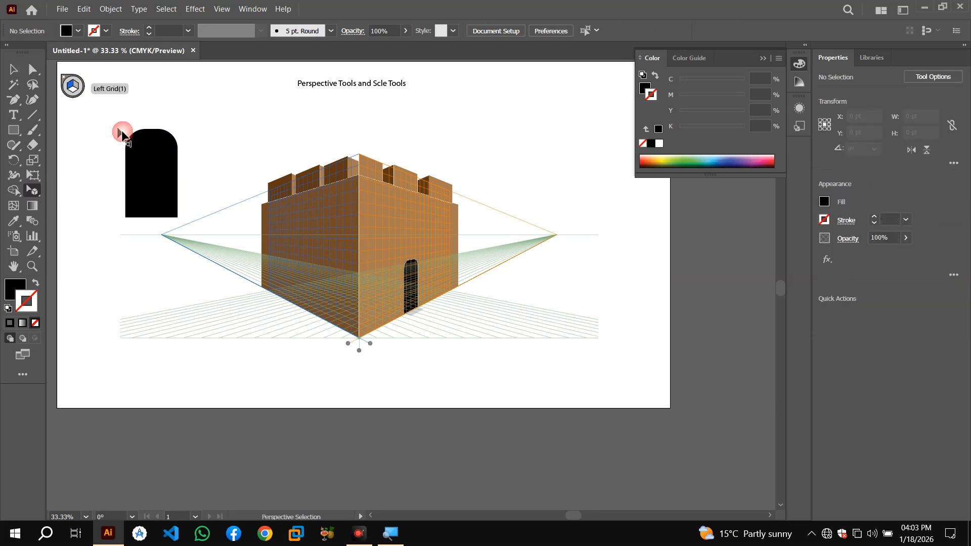
{"action": "left_click_drag", "start_coordinate": [138, 159], "coordinate": [296, 262]}
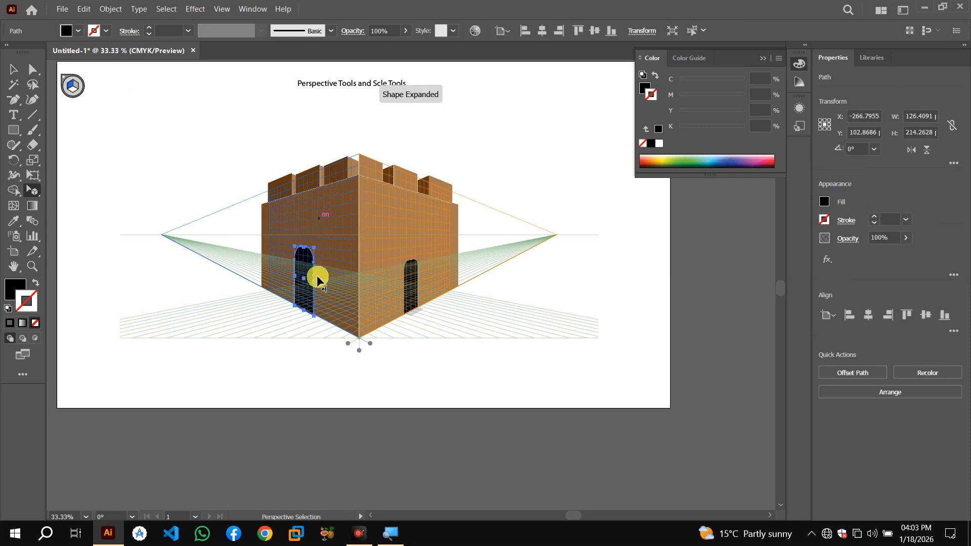
{"action": "left_click", "coordinate": [223, 120]}
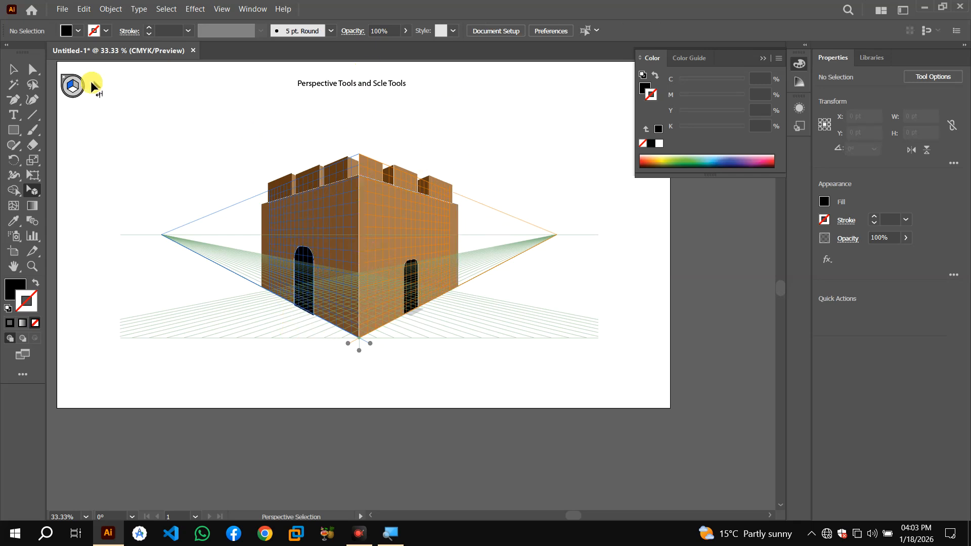
{"action": "left_click", "coordinate": [64, 83]}
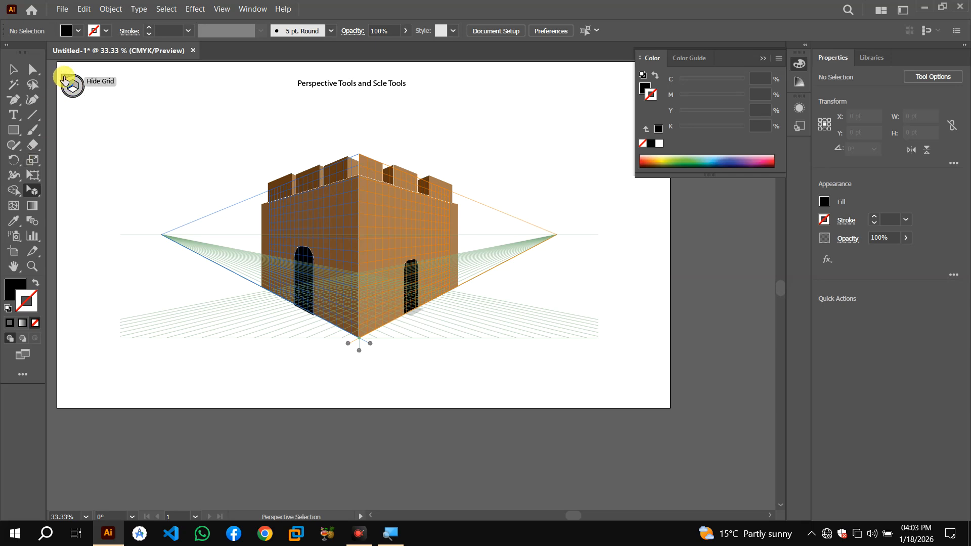
{"action": "left_click", "coordinate": [64, 78]}
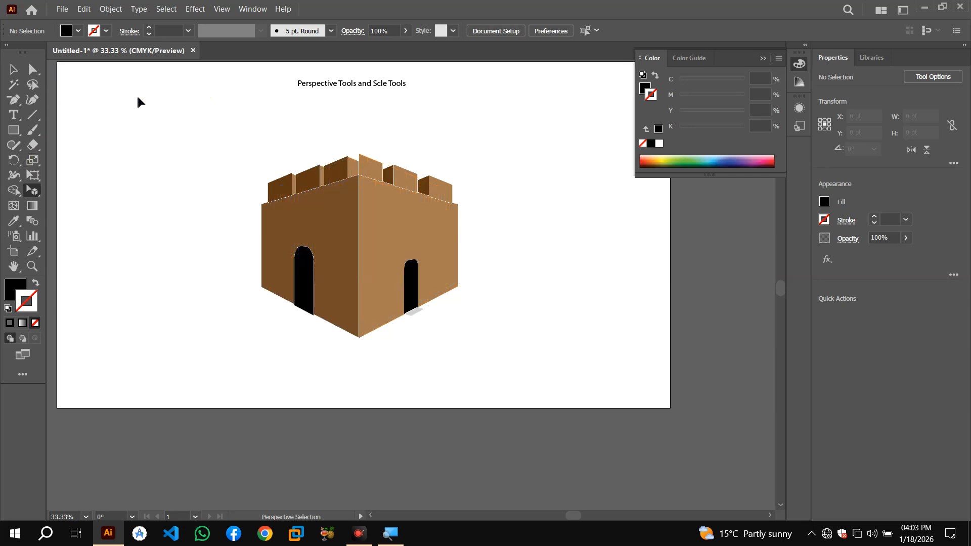
Select the building's wall shapes and group them
{"action": "left_click", "coordinate": [445, 243]}
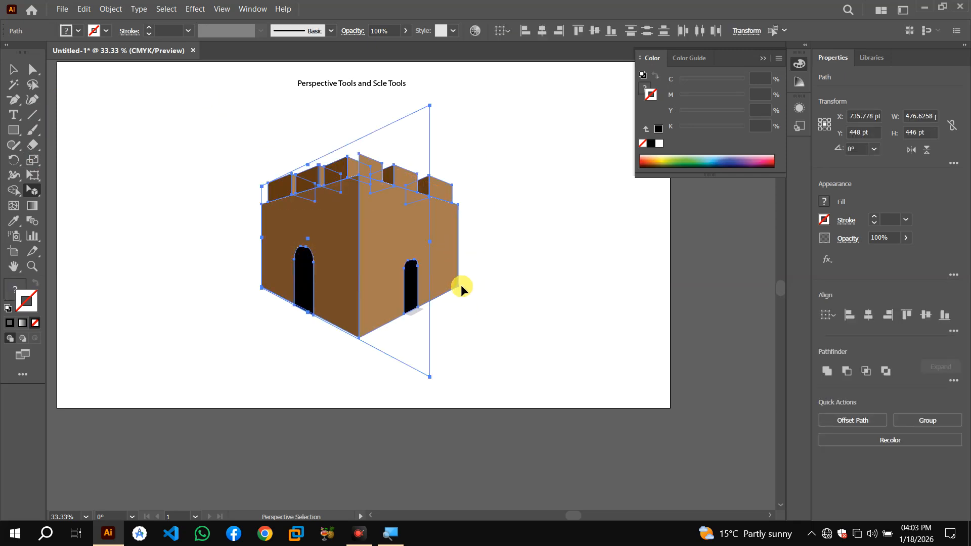
{"action": "left_click", "coordinate": [285, 126]}
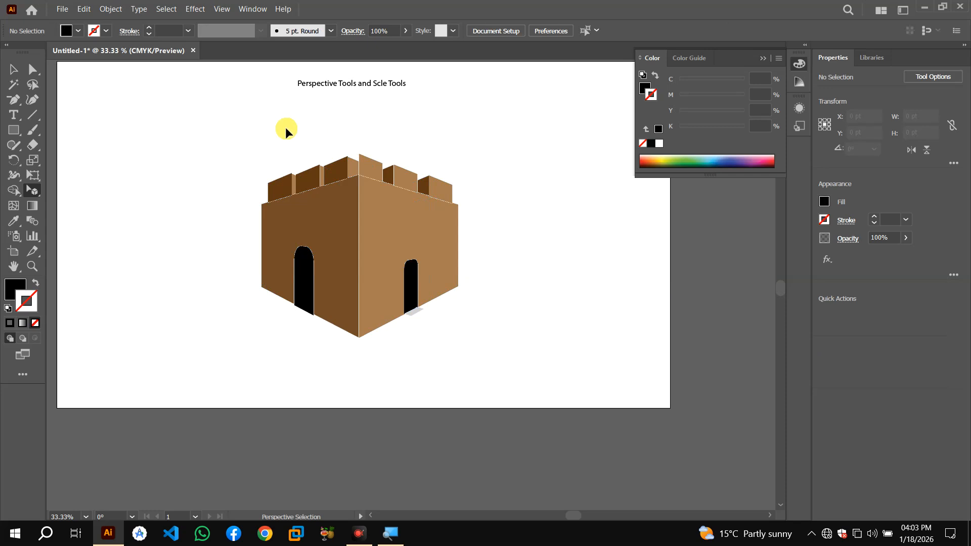
{"action": "left_click_drag", "start_coordinate": [439, 274], "coordinate": [539, 345]}
{"action": "left_click_drag", "start_coordinate": [380, 234], "coordinate": [373, 302]}
{"action": "key", "text": "ctrl+z"}
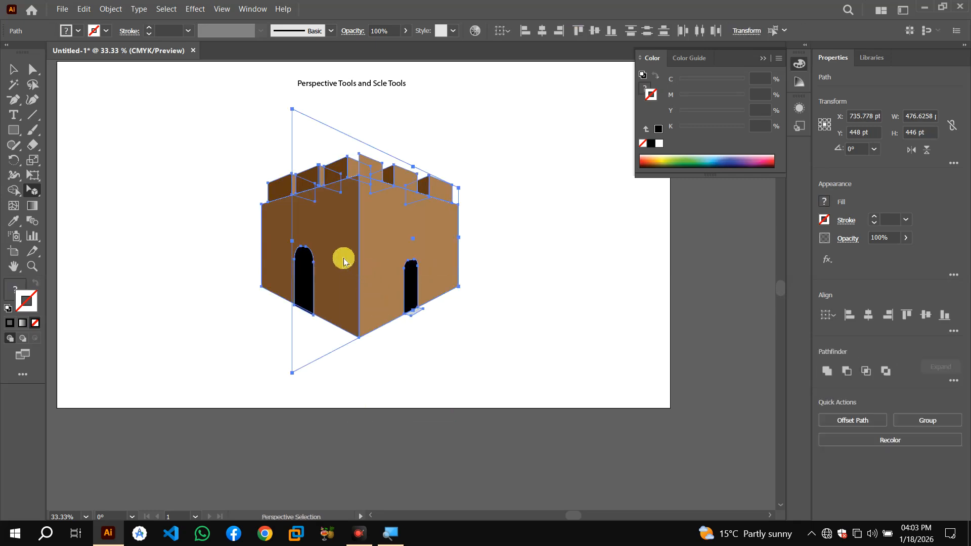
{"action": "right_click", "coordinate": [342, 260]}
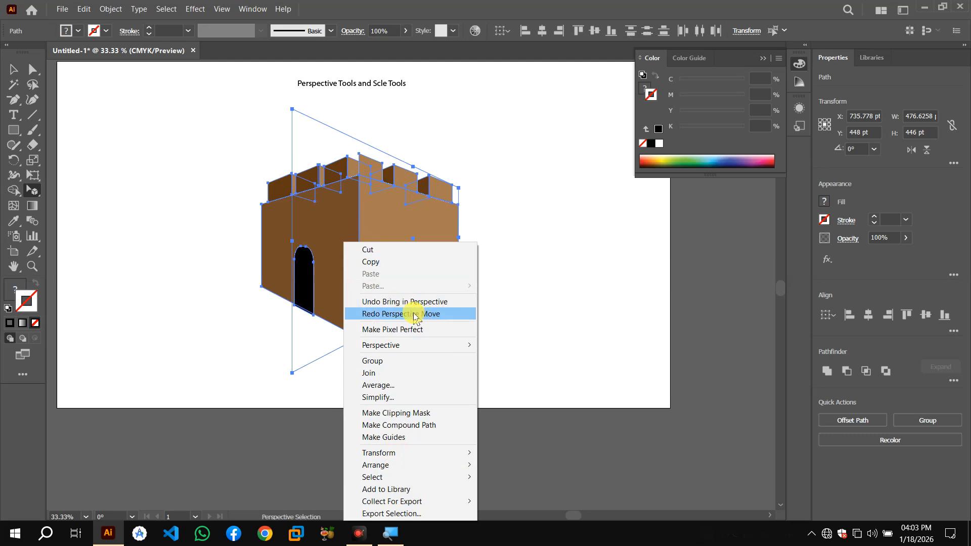
{"action": "left_click", "coordinate": [391, 363]}
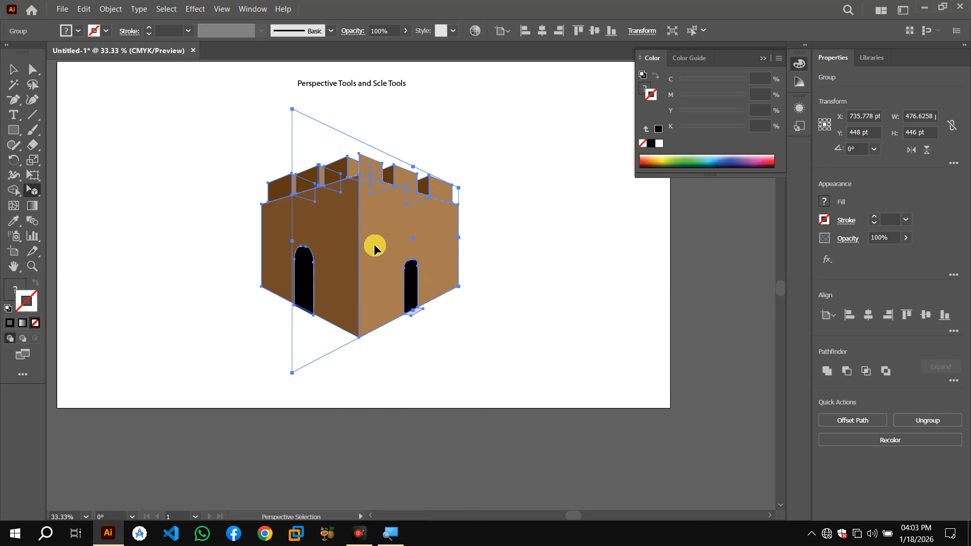
Drag the left wall face out of the building with the Perspective Selection tool
{"action": "left_click", "coordinate": [554, 218]}
{"action": "left_click_drag", "start_coordinate": [349, 223], "coordinate": [237, 239]}
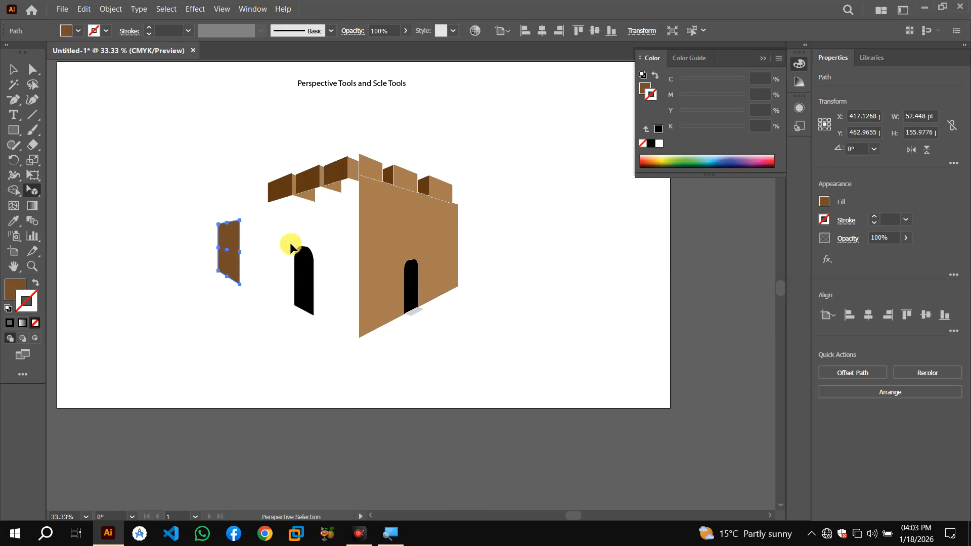
Undo the wall face move, then select the whole building and delete it
{"action": "key", "text": "ctrl+z"}
{"action": "left_click", "coordinate": [327, 229]}
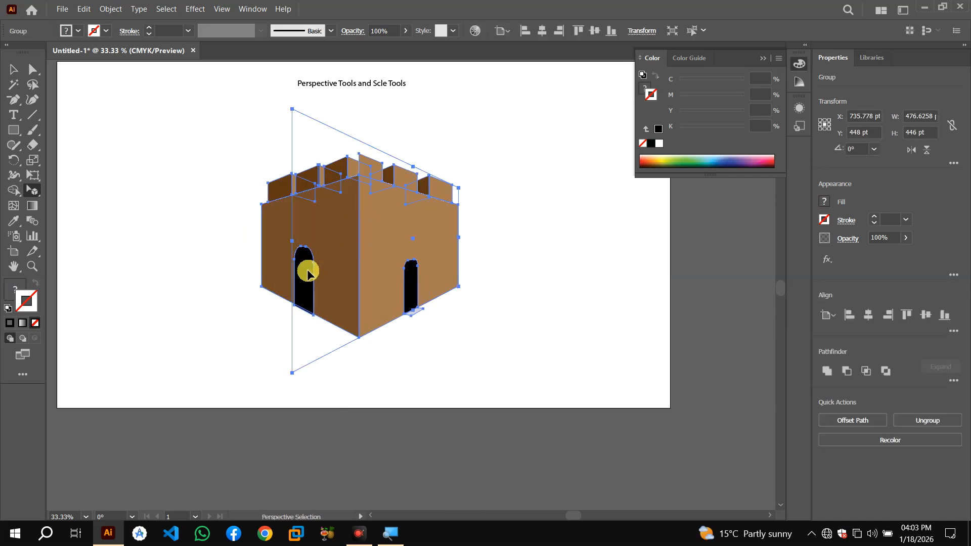
{"action": "left_click", "coordinate": [522, 191]}
{"action": "left_click_drag", "start_coordinate": [211, 147], "coordinate": [492, 317]}
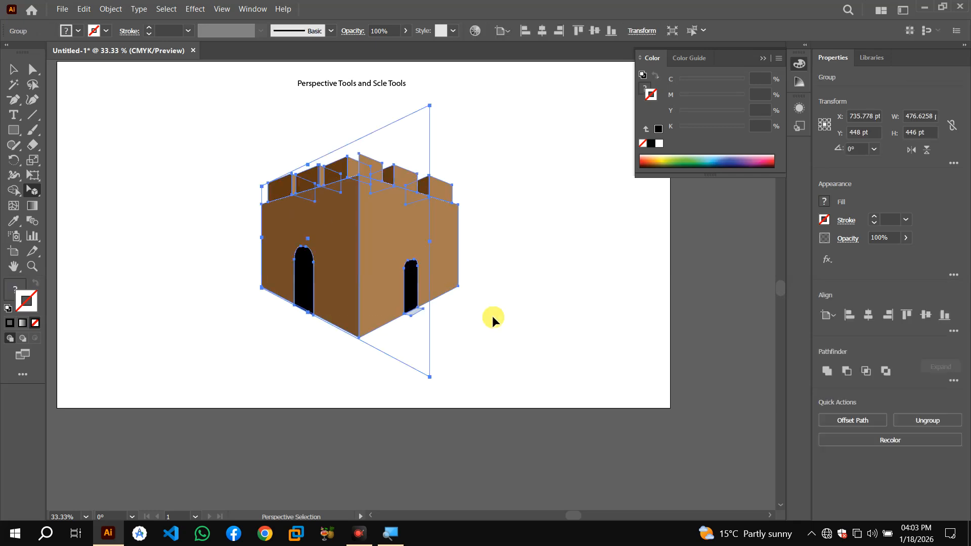
{"action": "key", "text": "Delete"}
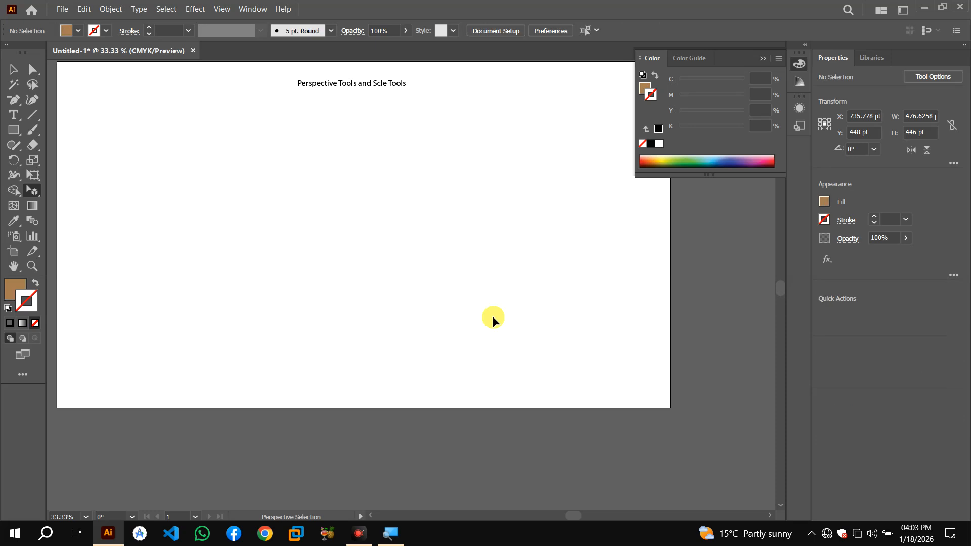
{"action": "left_click", "coordinate": [42, 193]}
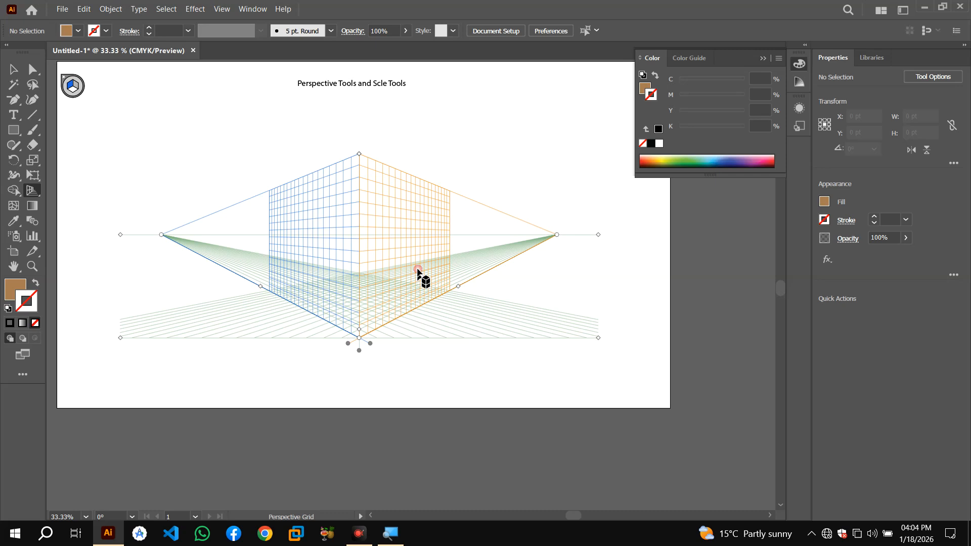
{"action": "left_click", "coordinate": [76, 90]}
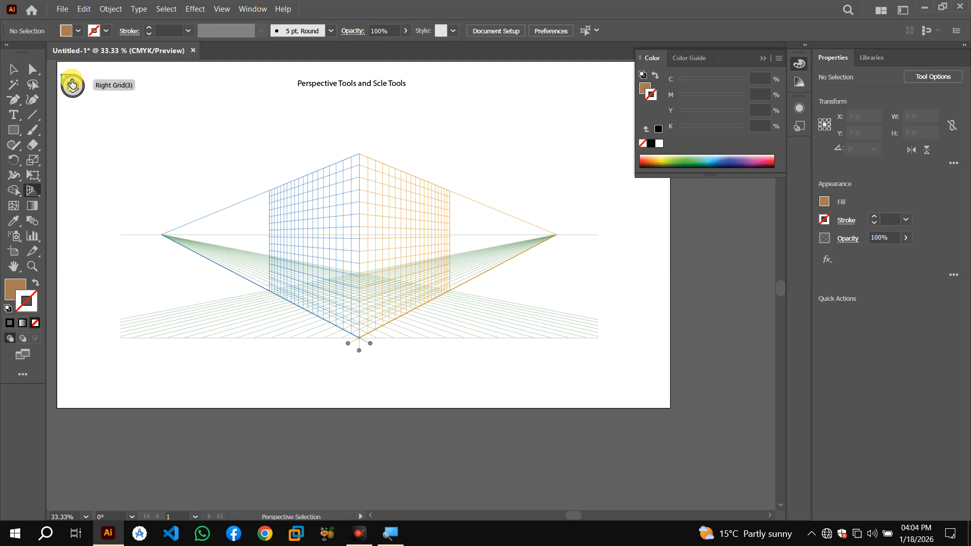
{"action": "left_click", "coordinate": [64, 78]}
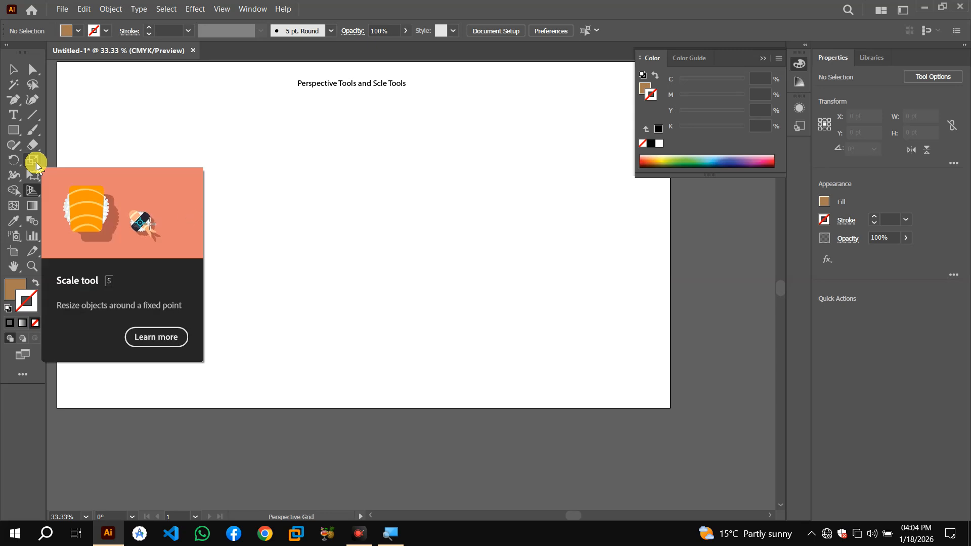
Draw a rectangle about 212 × 199 pt on the artboard
{"action": "left_click", "coordinate": [36, 165]}
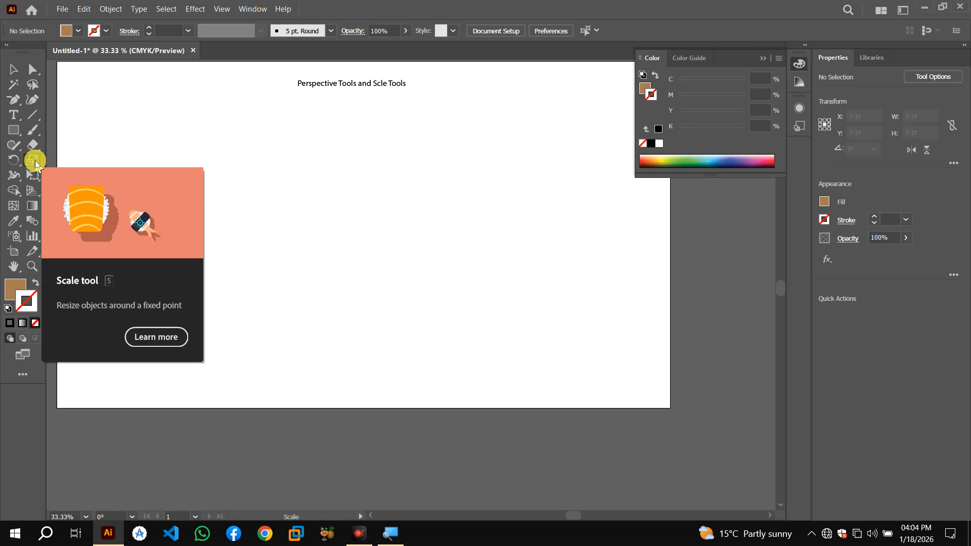
{"action": "left_click", "coordinate": [13, 130]}
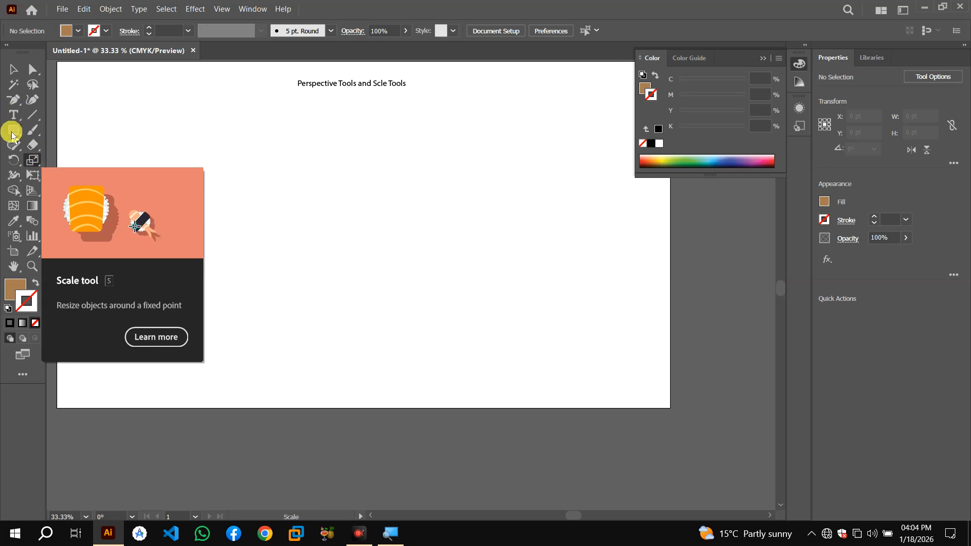
{"action": "left_click_drag", "start_coordinate": [230, 152], "coordinate": [317, 234]}
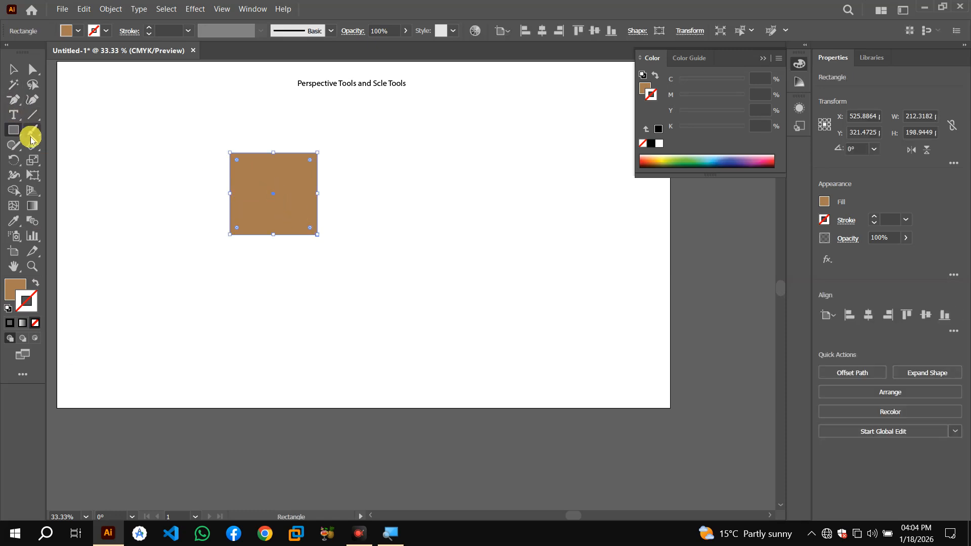
Enlarge the rectangle around its center with the Scale tool to about 404 × 371 pt
{"action": "left_click", "coordinate": [32, 160]}
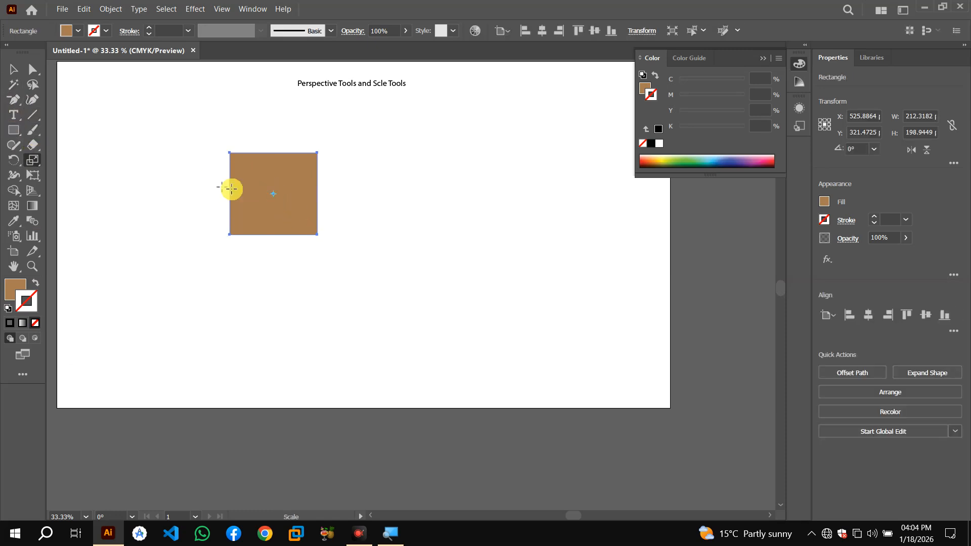
{"action": "left_click", "coordinate": [276, 196]}
{"action": "mouse_move", "coordinate": [325, 235]}
{"action": "left_mouse_down"}
{"action": "mouse_move", "coordinate": [315, 233]}
{"action": "mouse_move", "coordinate": [362, 252]}
{"action": "mouse_move", "coordinate": [196, 169]}
{"action": "mouse_move", "coordinate": [254, 165]}
{"action": "mouse_move", "coordinate": [356, 129]}
{"action": "mouse_move", "coordinate": [405, 210]}
{"action": "mouse_move", "coordinate": [382, 323]}
{"action": "mouse_move", "coordinate": [357, 281]}
{"action": "mouse_move", "coordinate": [221, 213]}
{"action": "mouse_move", "coordinate": [356, 270]}
{"action": "left_mouse_up"}
Make a smaller scaled copy of the rectangle and repeat the transformation six times to create nested squares
{"action": "left_click", "coordinate": [269, 193]}
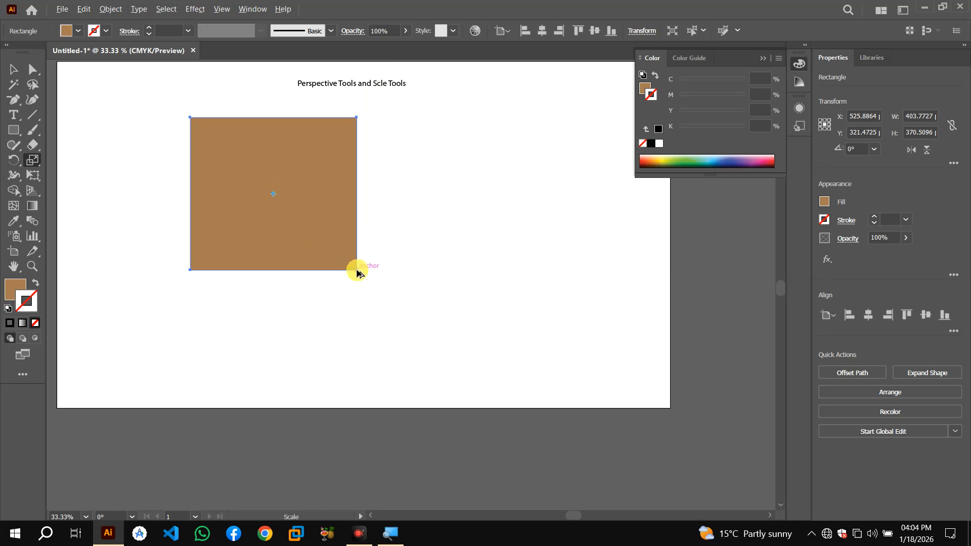
{"action": "left_click_drag", "start_coordinate": [356, 270], "coordinate": [342, 261]}
{"action": "key", "text": "ctrl+d"}
{"action": "key", "text": "ctrl+d"}
{"action": "key", "text": "ctrl+d"}
{"action": "key", "text": "ctrl+d"}
{"action": "key", "text": "ctrl+d"}
{"action": "key", "text": "ctrl+d"}
{"action": "key", "text": "ctrl+d"}
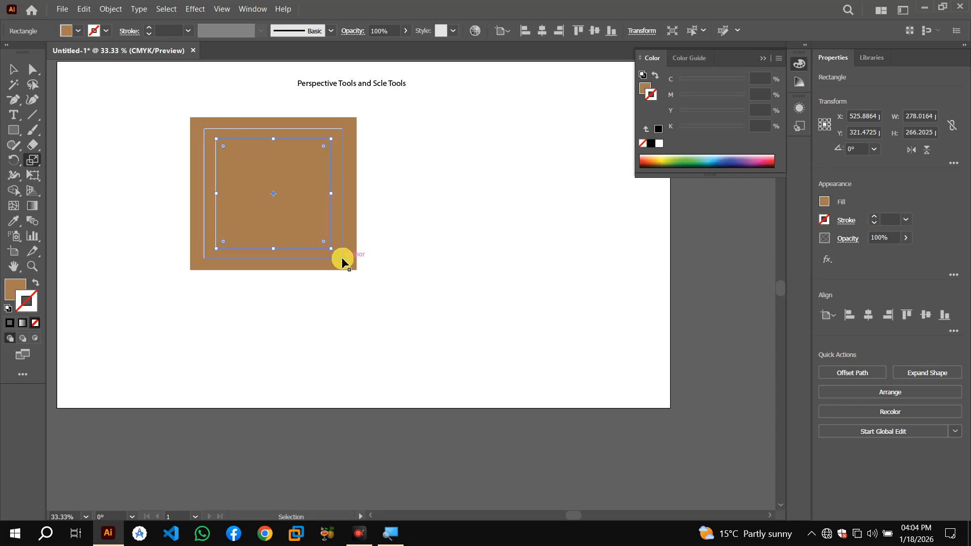
{"action": "key", "text": "ctrl+d"}
{"action": "key", "text": "ctrl+d"}
{"action": "key", "text": "ctrl+d"}
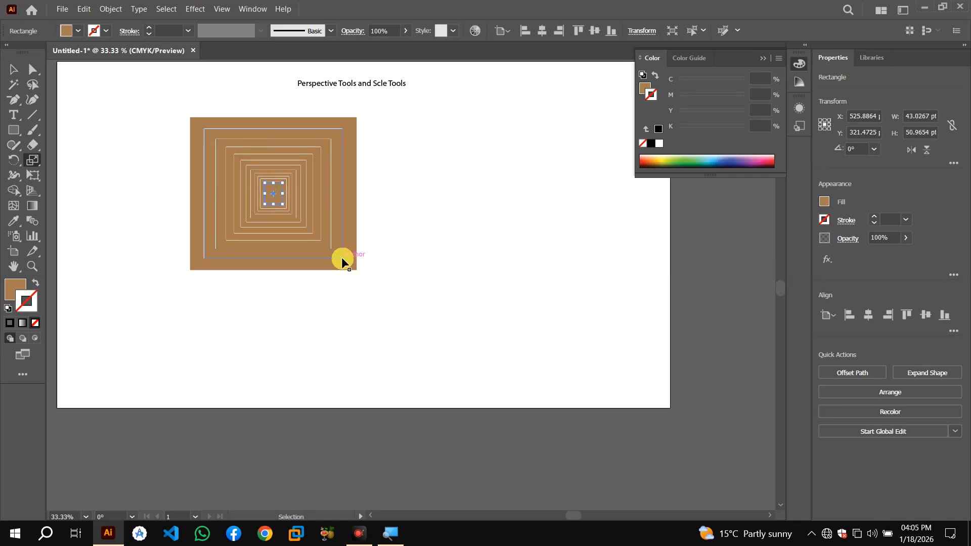
Select all the nested rectangles and delete them
{"action": "left_click", "coordinate": [11, 69]}
{"action": "left_click_drag", "start_coordinate": [135, 99], "coordinate": [378, 260]}
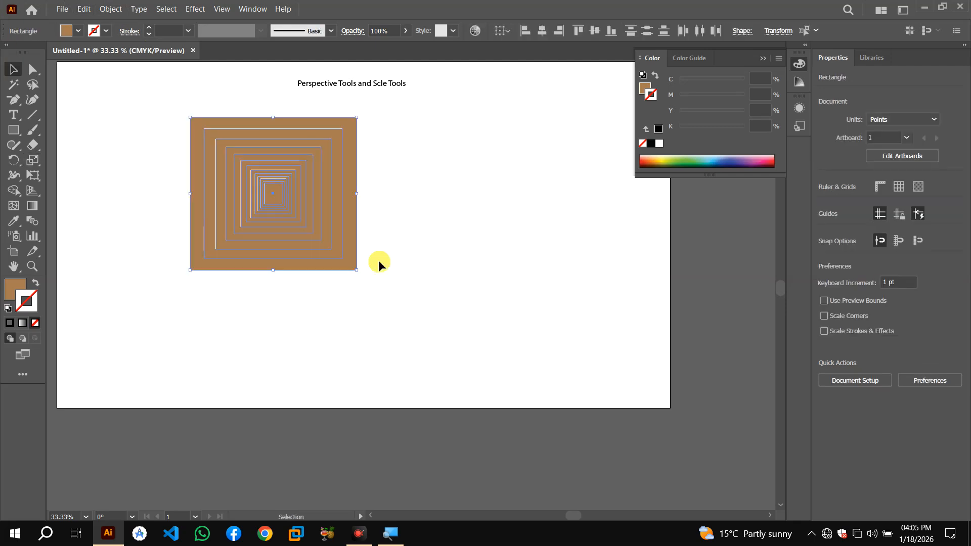
{"action": "key", "text": "Delete"}
Draw a tall narrow rectangle about 49 × 425 pt with the Rectangle tool
{"action": "key", "text": "ctrl+minus"}
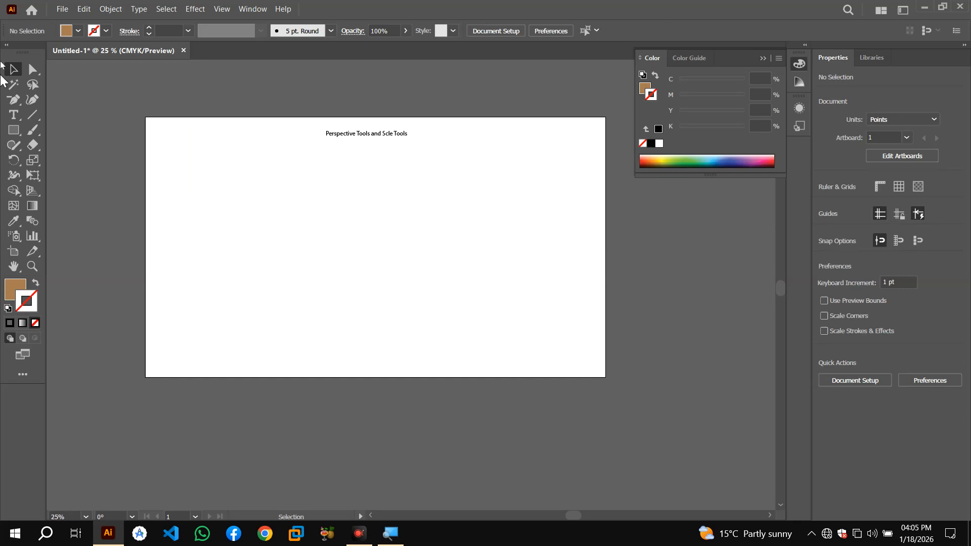
{"action": "left_click", "coordinate": [13, 130]}
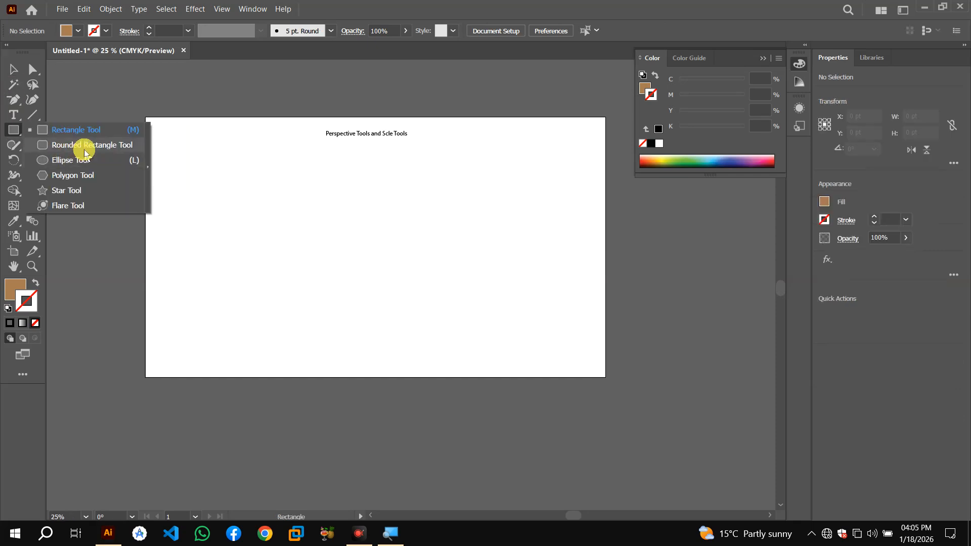
{"action": "left_click", "coordinate": [7, 132]}
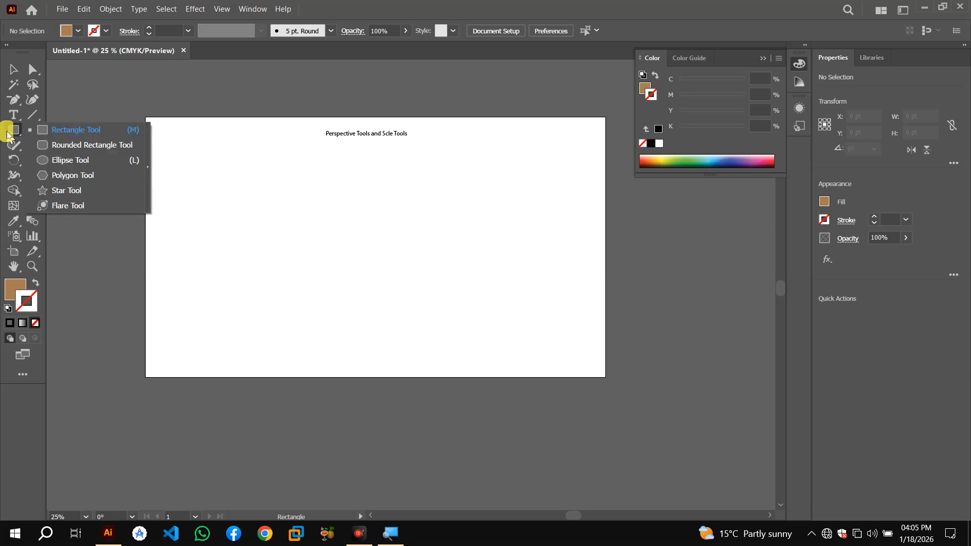
{"action": "left_click", "coordinate": [78, 131]}
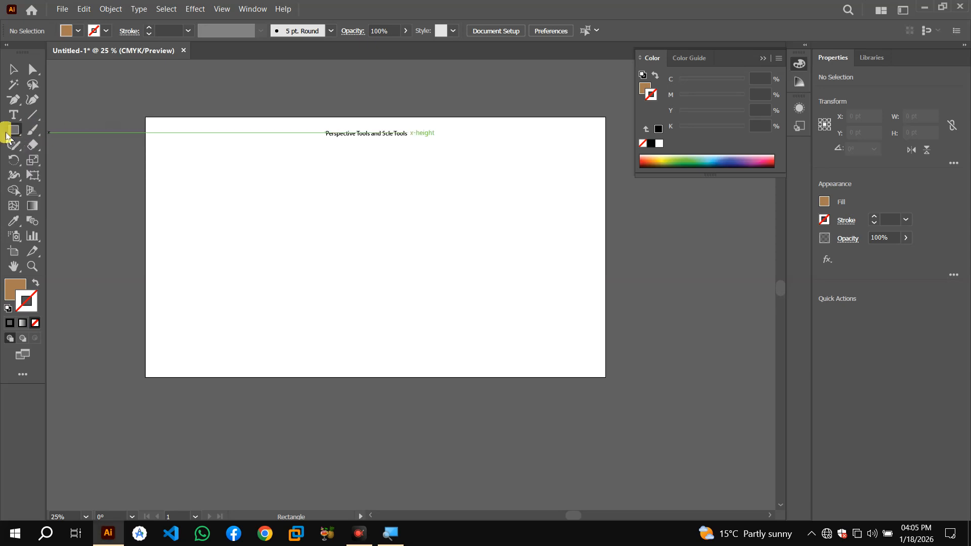
{"action": "left_click_drag", "start_coordinate": [178, 182], "coordinate": [192, 313]}
Fill the tall rectangle with the White, Black gradient swatch
{"action": "key", "text": "ctrl+equal"}
{"action": "key", "text": "ctrl+equal"}
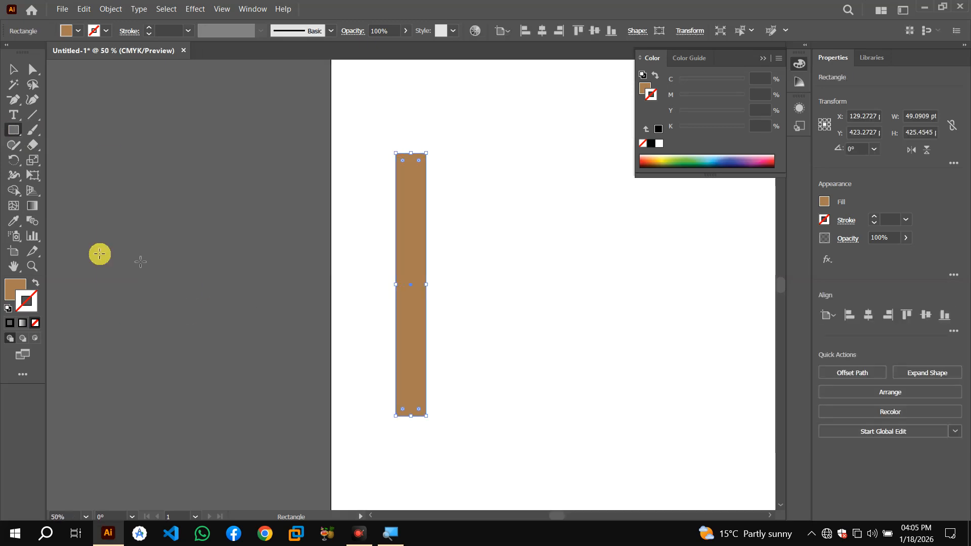
{"action": "key", "text": "h"}
{"action": "left_click_drag", "start_coordinate": [610, 278], "coordinate": [342, 268]}
{"action": "left_click", "coordinate": [14, 69]}
{"action": "left_click_drag", "start_coordinate": [135, 196], "coordinate": [232, 209]}
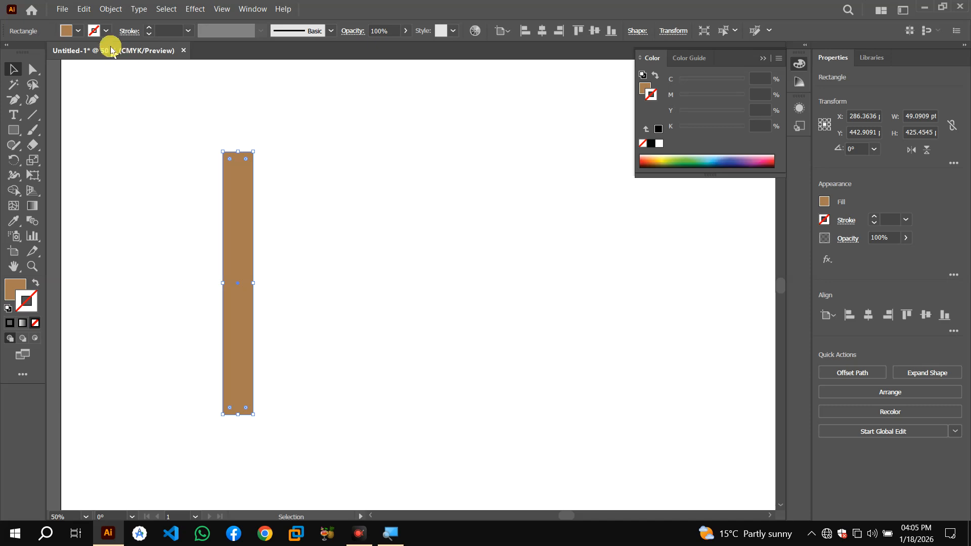
{"action": "left_click", "coordinate": [78, 31]}
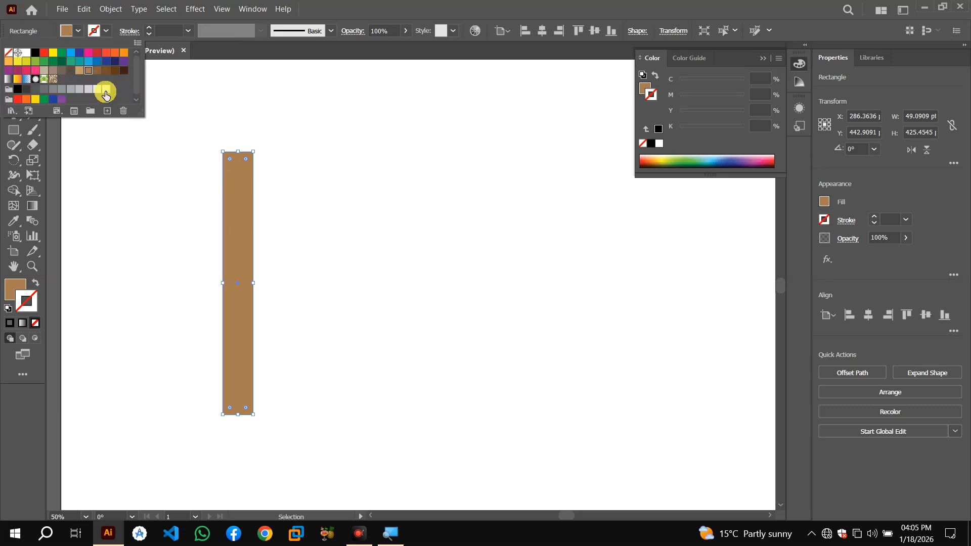
{"action": "left_click", "coordinate": [98, 90]}
{"action": "left_click", "coordinate": [88, 90]}
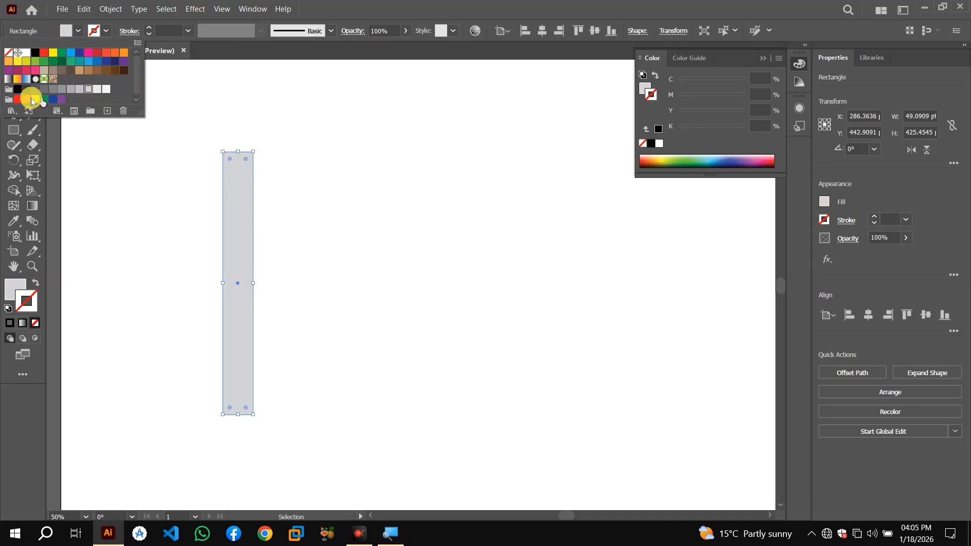
{"action": "left_click", "coordinate": [8, 80]}
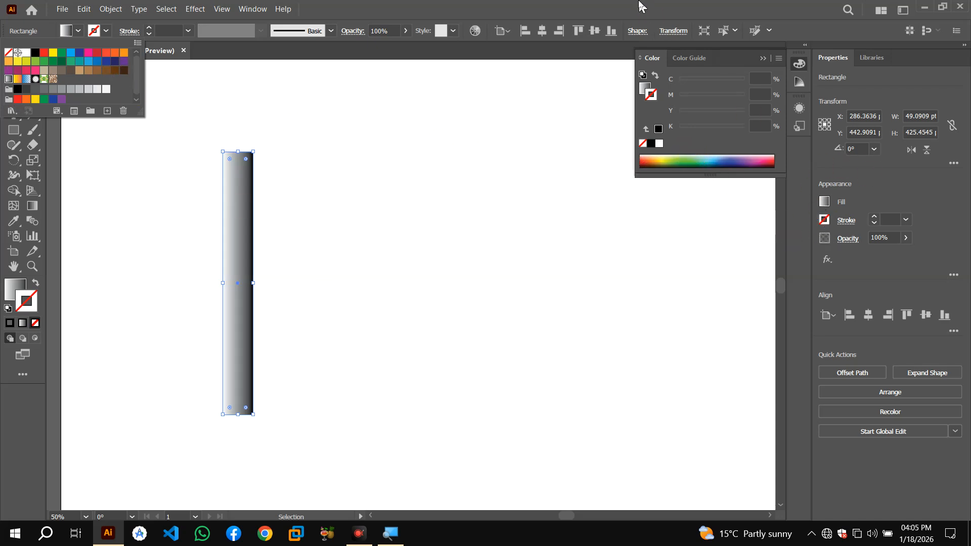
Open the Gradient panel and set the rectangle's right gradient stop to a light gray of 10.98% K
{"action": "left_click", "coordinate": [256, 9]}
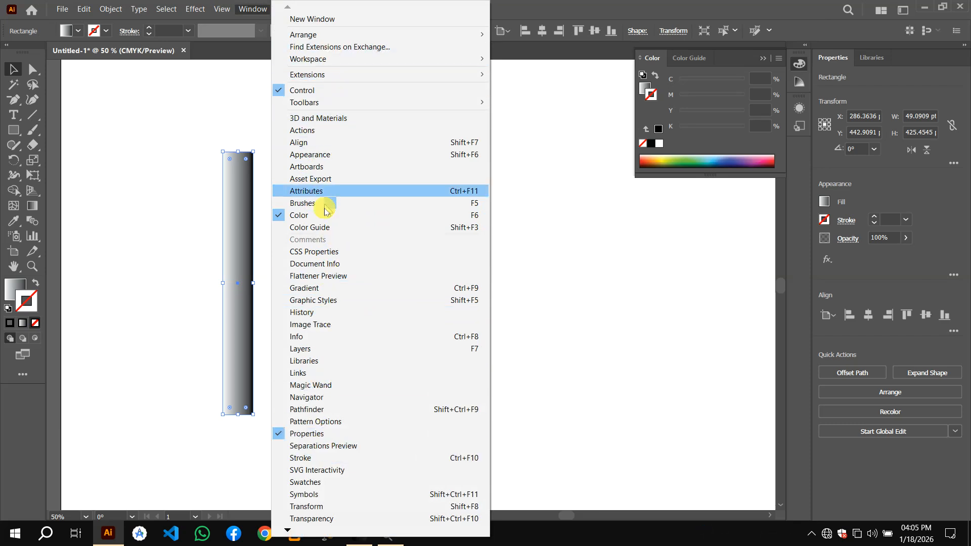
{"action": "left_click", "coordinate": [322, 290]}
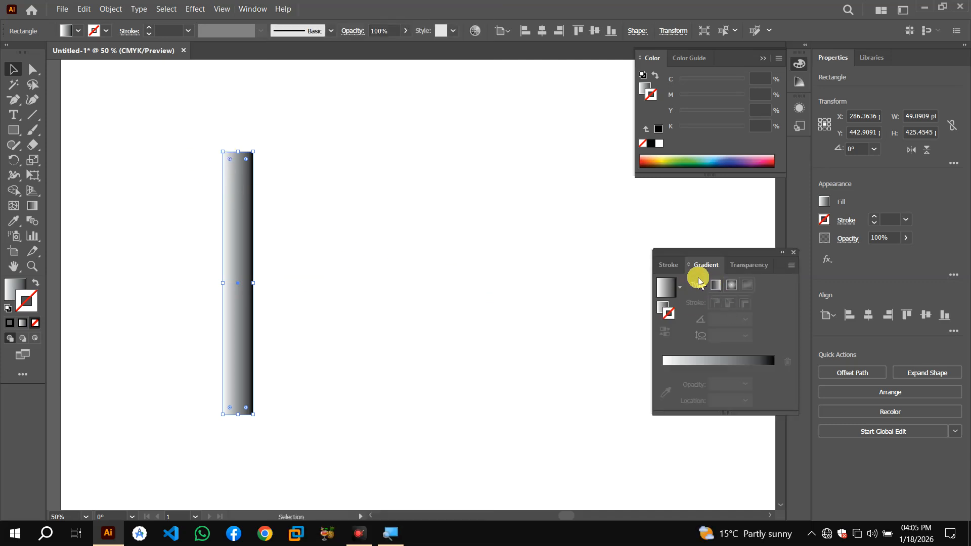
{"action": "left_click", "coordinate": [679, 288]}
{"action": "left_click", "coordinate": [679, 288]}
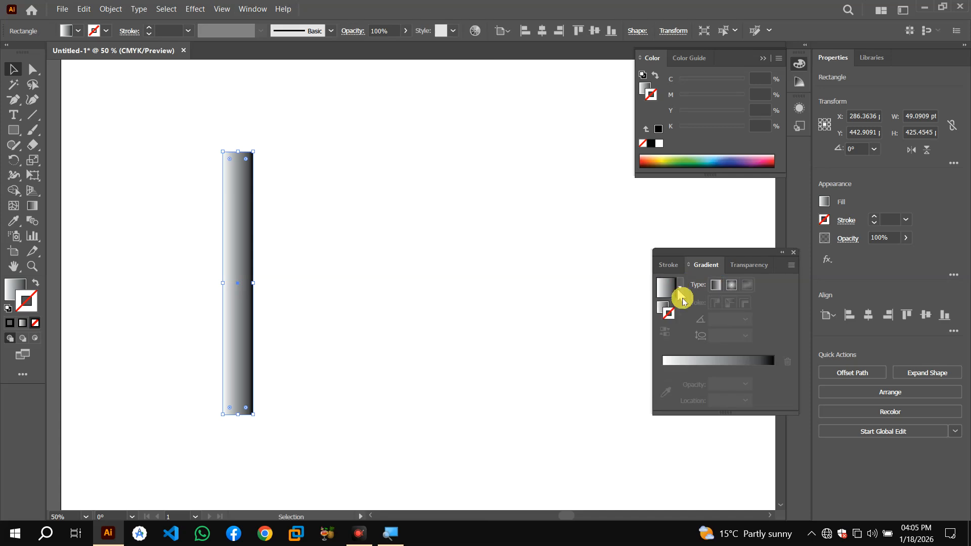
{"action": "left_click", "coordinate": [728, 360]}
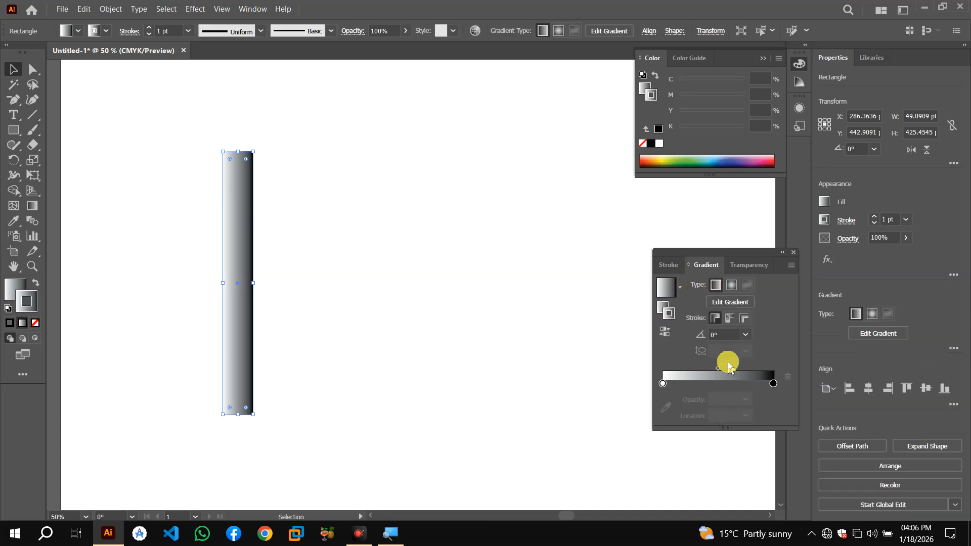
{"action": "left_click", "coordinate": [774, 384]}
{"action": "left_click", "coordinate": [678, 159]}
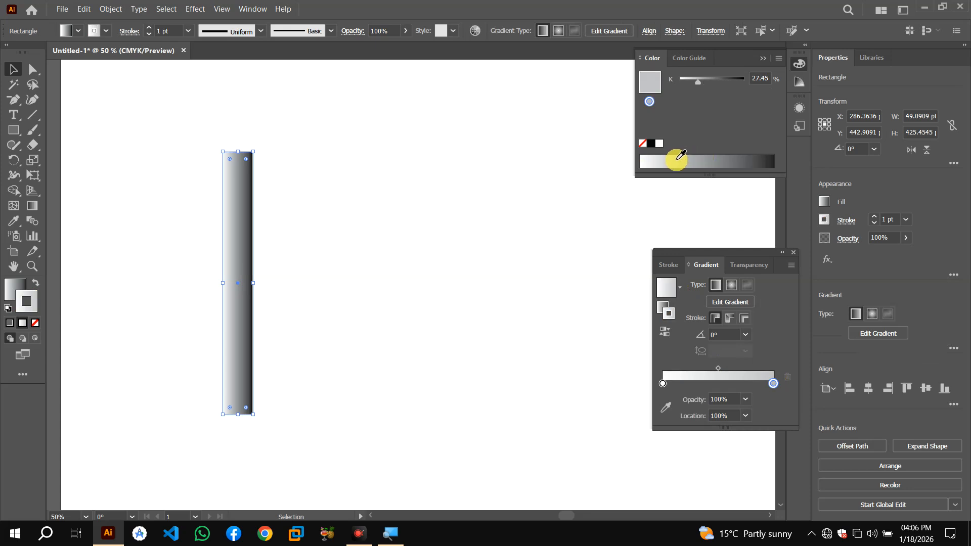
{"action": "left_click", "coordinate": [667, 161]}
{"action": "left_click", "coordinate": [655, 162]}
{"action": "left_click", "coordinate": [670, 161]}
{"action": "left_click", "coordinate": [654, 162]}
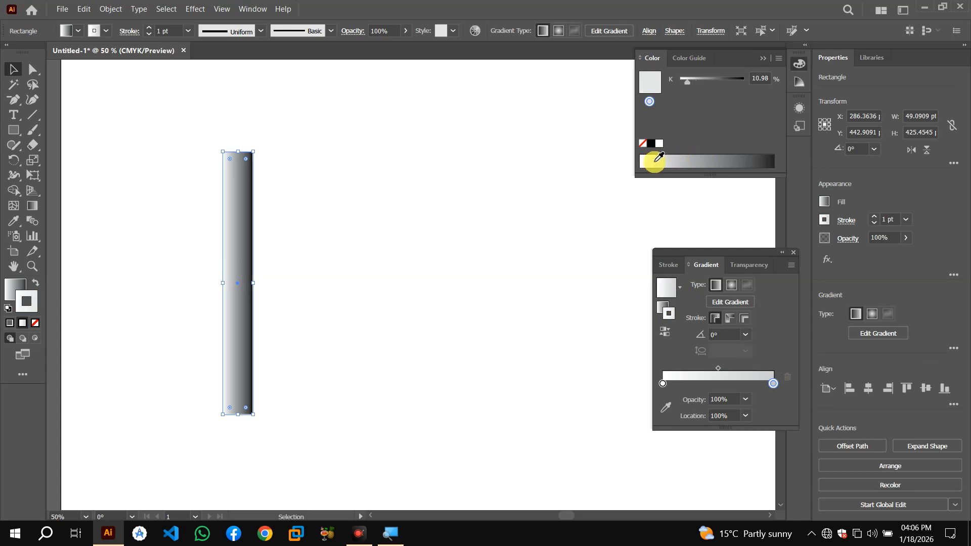
Switch the Color panel to RGB mode and open the Color Guide panel
{"action": "left_click", "coordinate": [779, 61]}
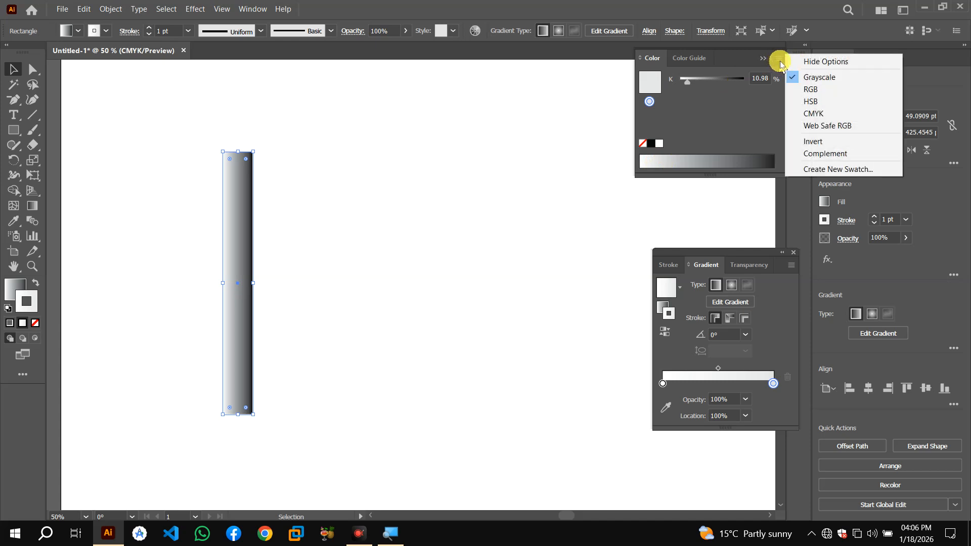
{"action": "left_click", "coordinate": [808, 90]}
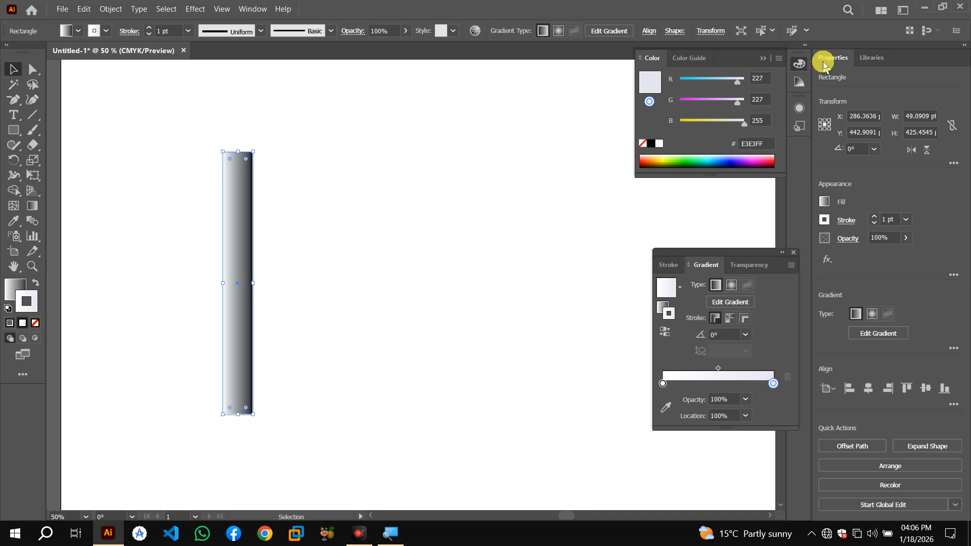
{"action": "left_click", "coordinate": [800, 87]}
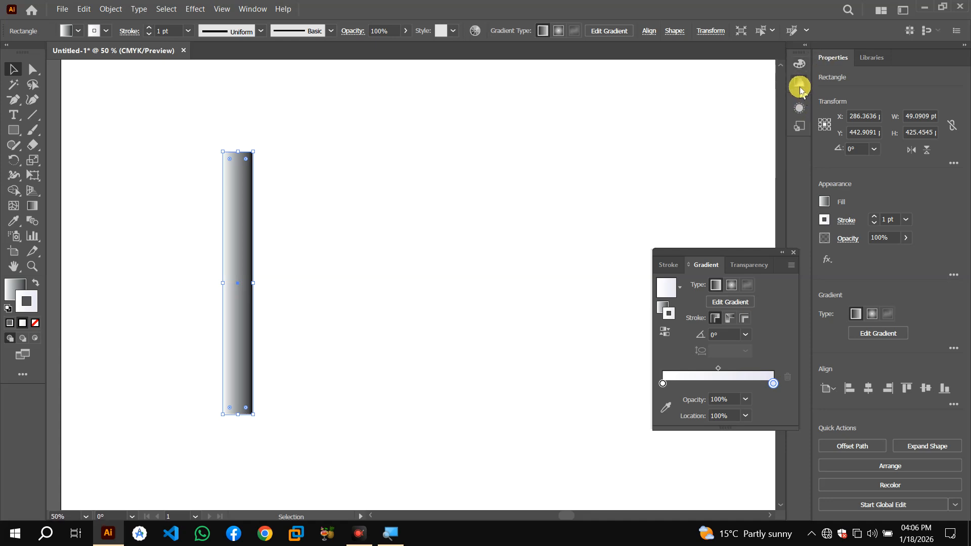
{"action": "left_click", "coordinate": [800, 87]}
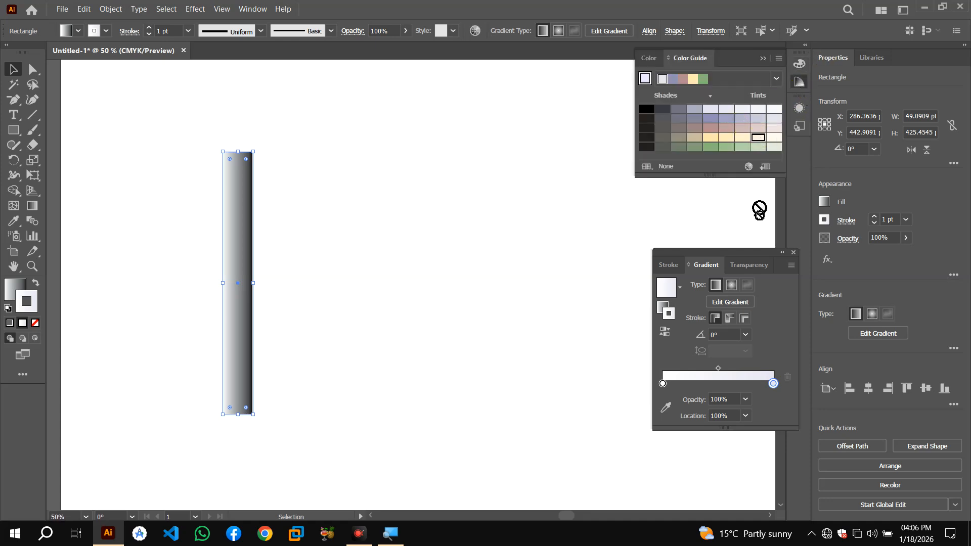
Nudge the right gradient stop and reapply the White, Black gradient swatch to the column rectangle
{"action": "left_click_drag", "start_coordinate": [772, 386], "coordinate": [769, 384]}
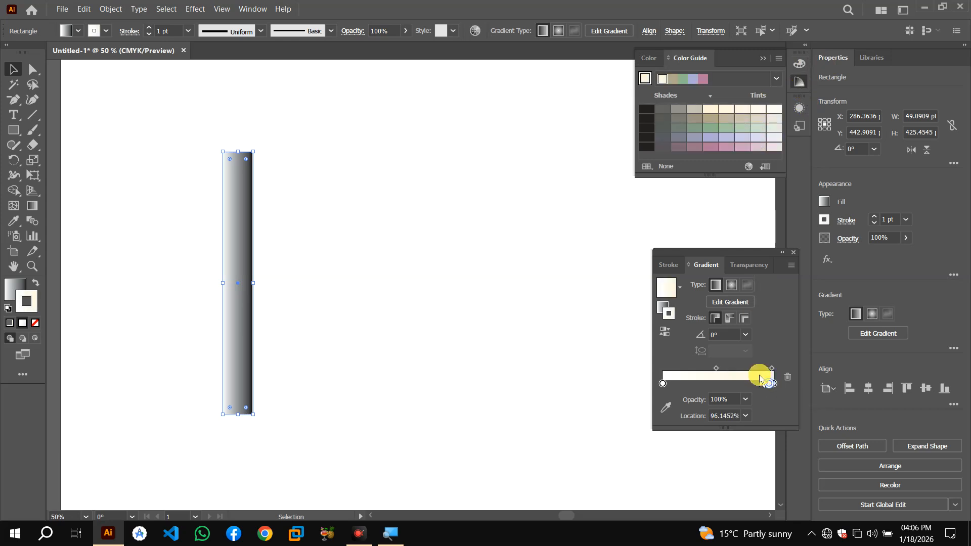
{"action": "left_click", "coordinate": [674, 288]}
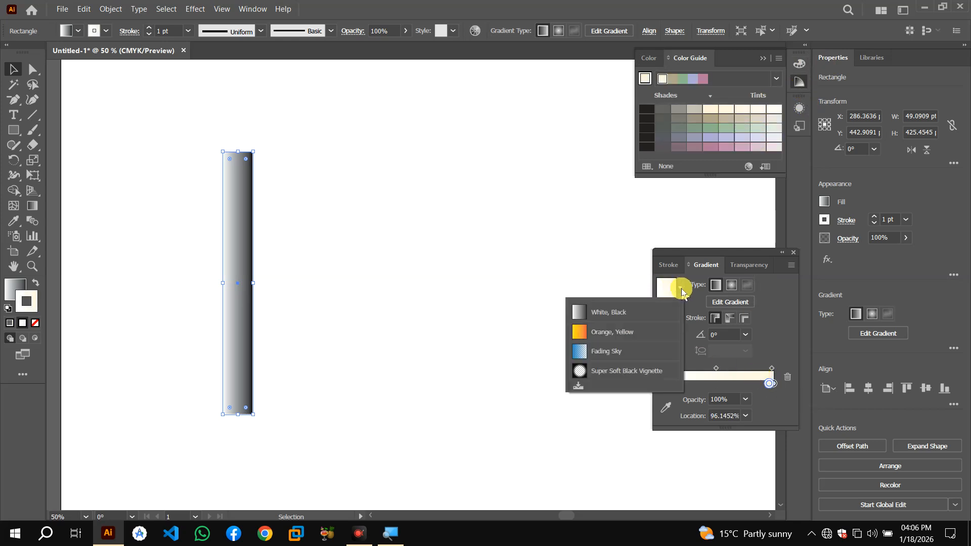
{"action": "left_click", "coordinate": [627, 313]}
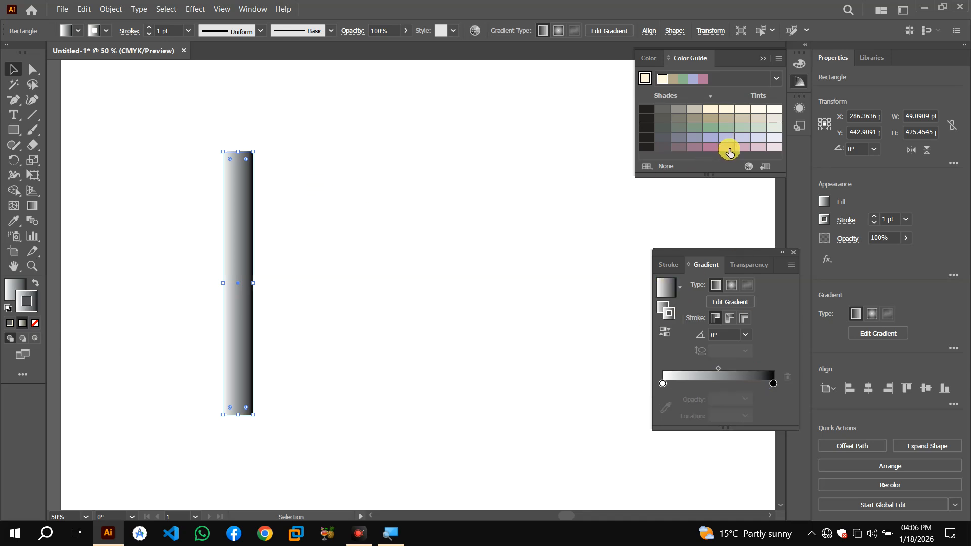
Try several Color Guide colours on the rectangle's fill and stroke, then close the Color Guide panel
{"action": "left_click", "coordinate": [727, 147]}
{"action": "left_click", "coordinate": [739, 136]}
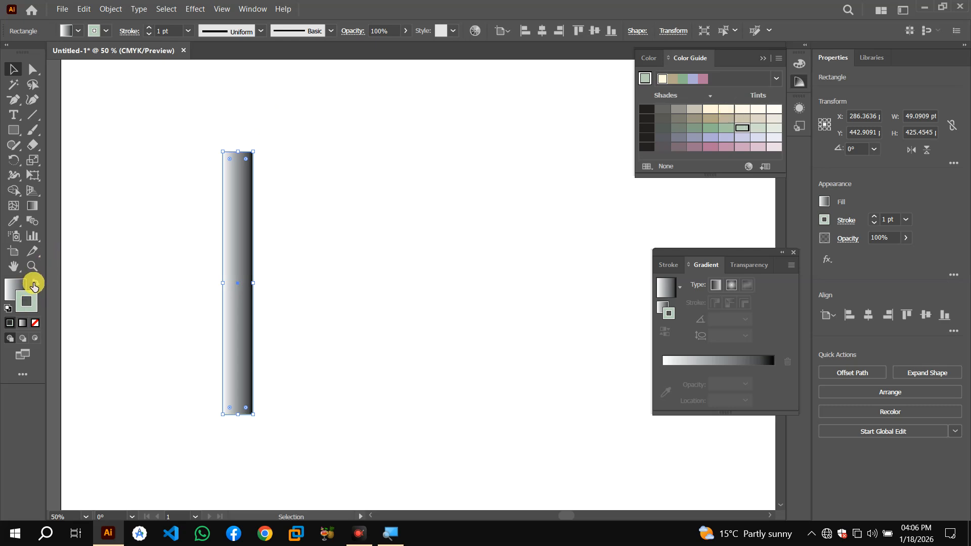
{"action": "left_click", "coordinate": [33, 284]}
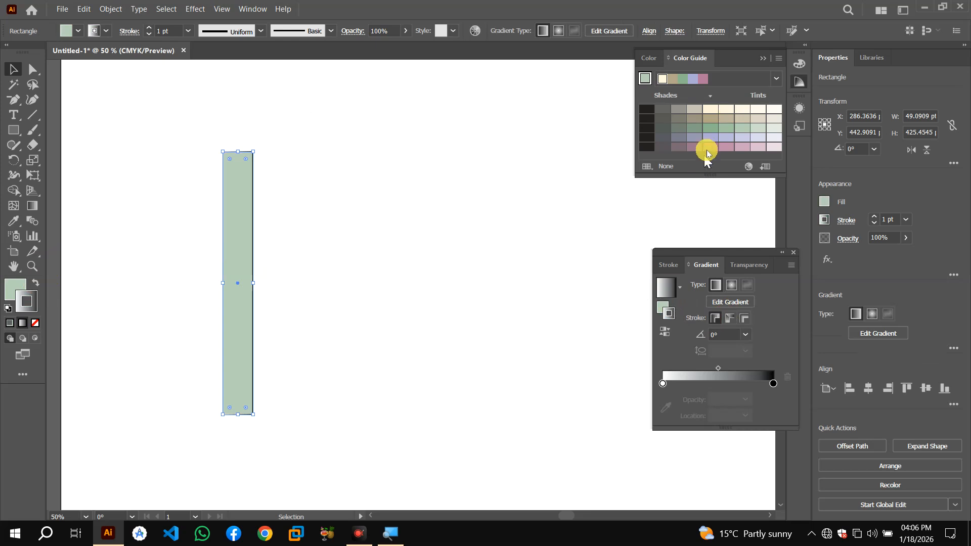
{"action": "left_click", "coordinate": [726, 128]}
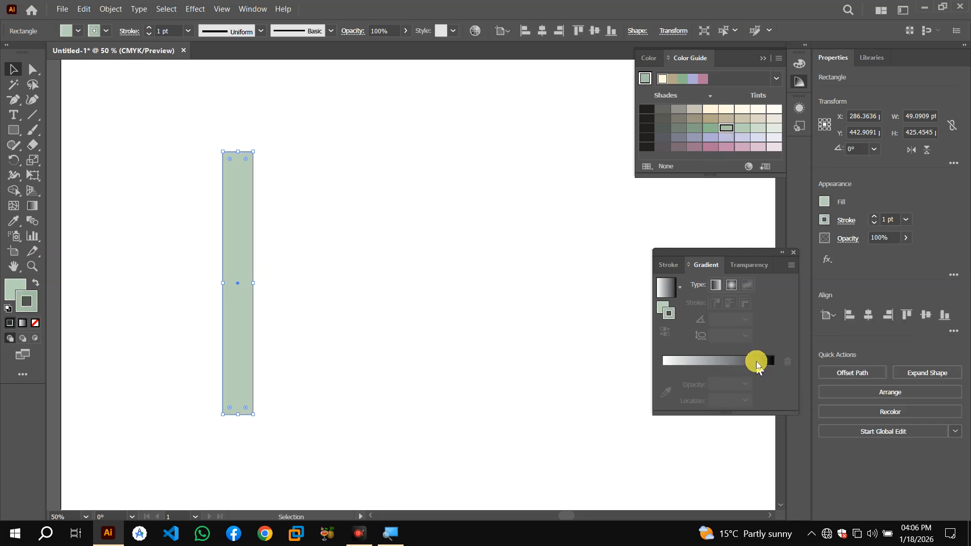
{"action": "left_click", "coordinate": [756, 361]}
{"action": "left_click", "coordinate": [775, 384]}
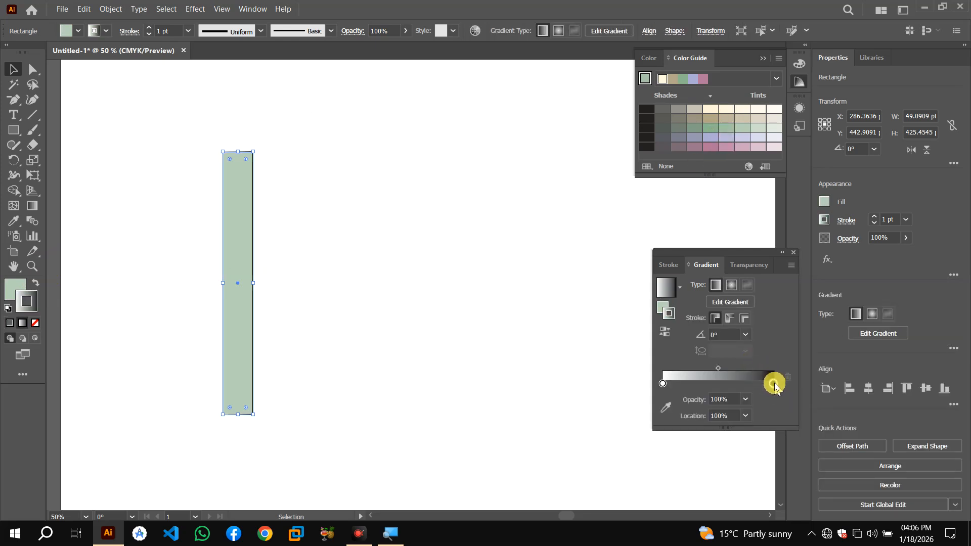
{"action": "left_click", "coordinate": [745, 148]}
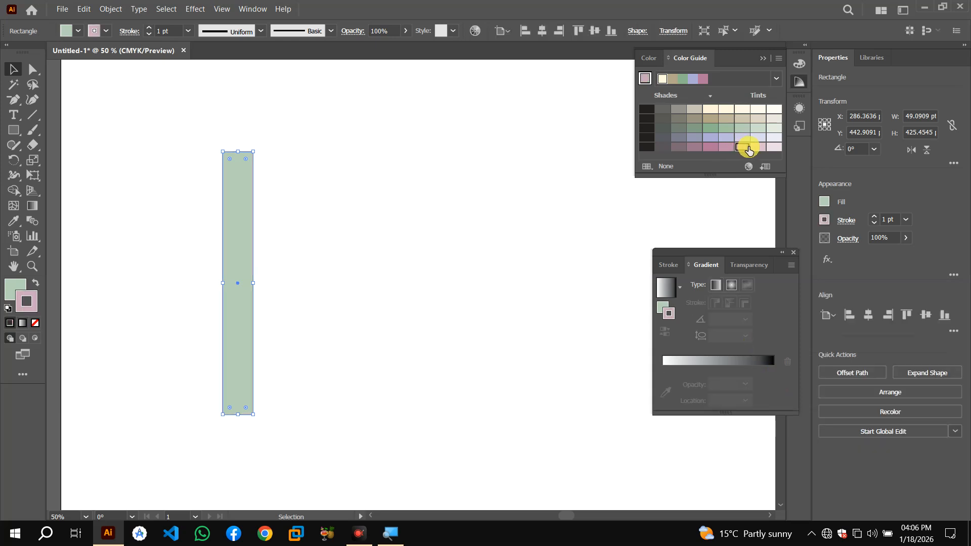
{"action": "left_click", "coordinate": [740, 110]}
{"action": "left_click", "coordinate": [677, 109]}
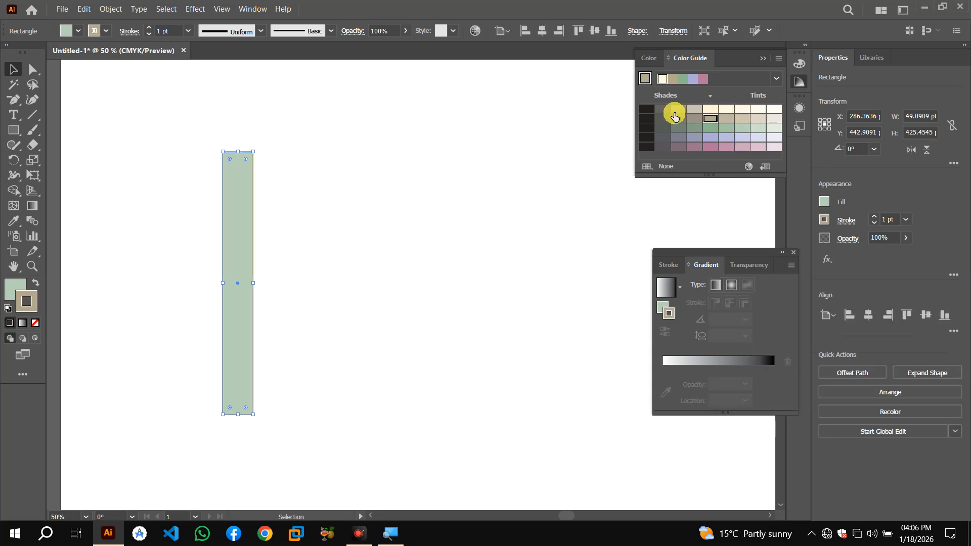
{"action": "left_click", "coordinate": [656, 165]}
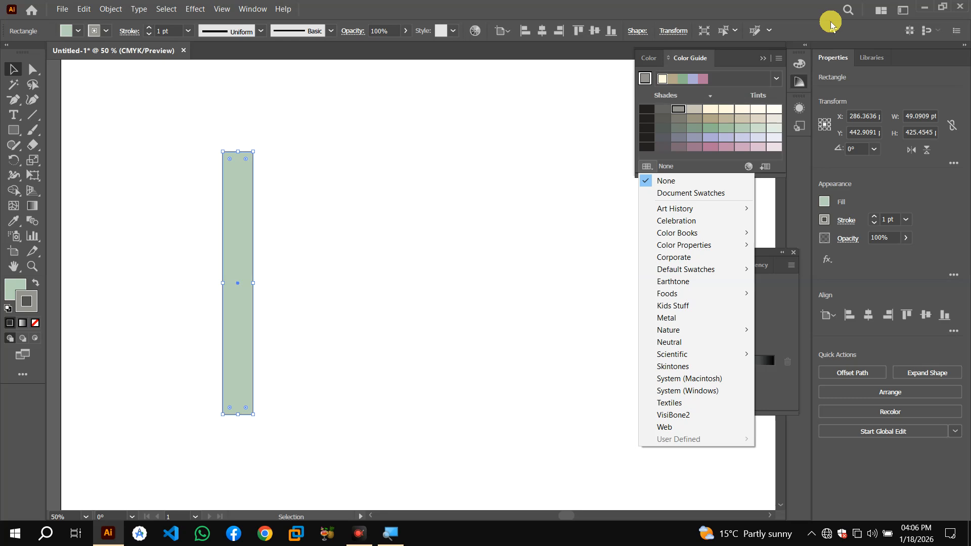
{"action": "left_click", "coordinate": [762, 57]}
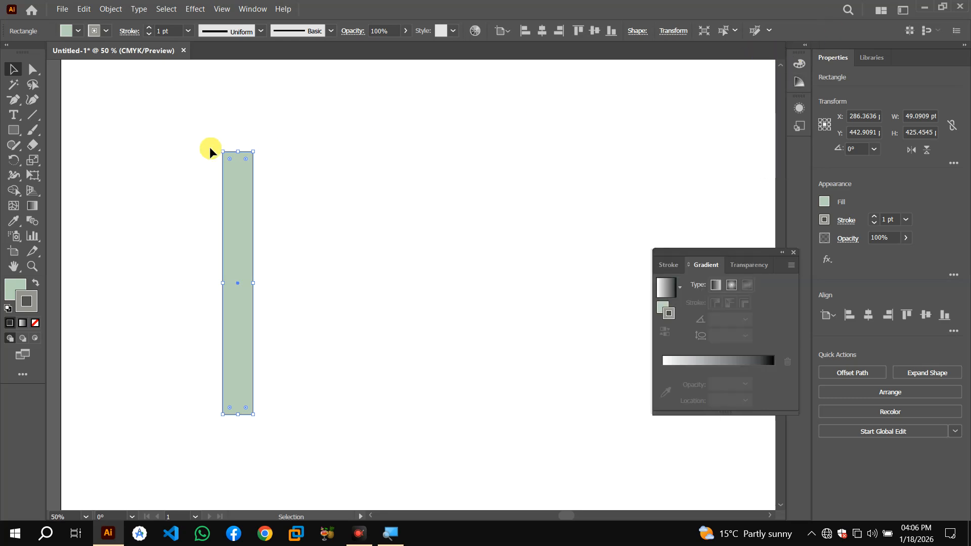
Remove the stroke from the column rectangle
{"action": "left_click", "coordinate": [665, 292]}
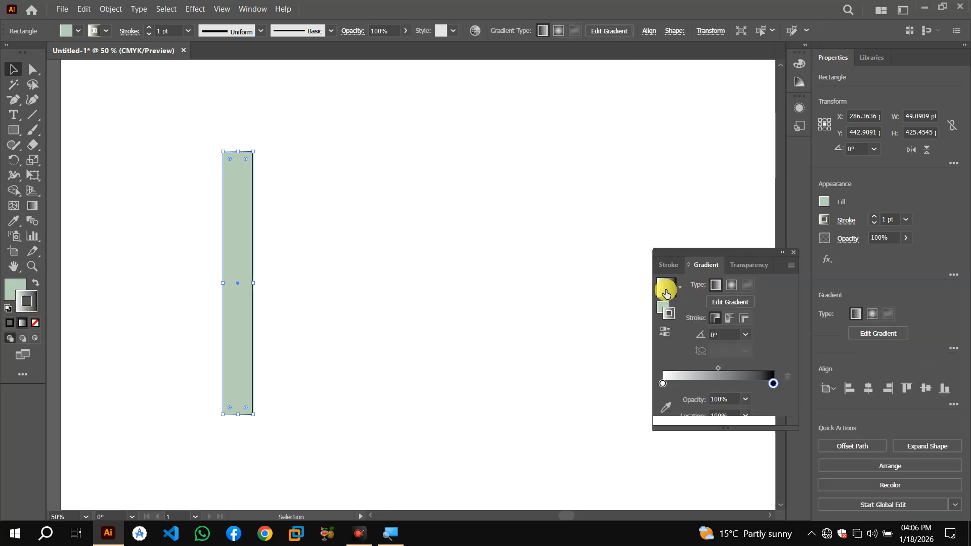
{"action": "left_click", "coordinate": [103, 31]}
{"action": "left_click", "coordinate": [10, 58]}
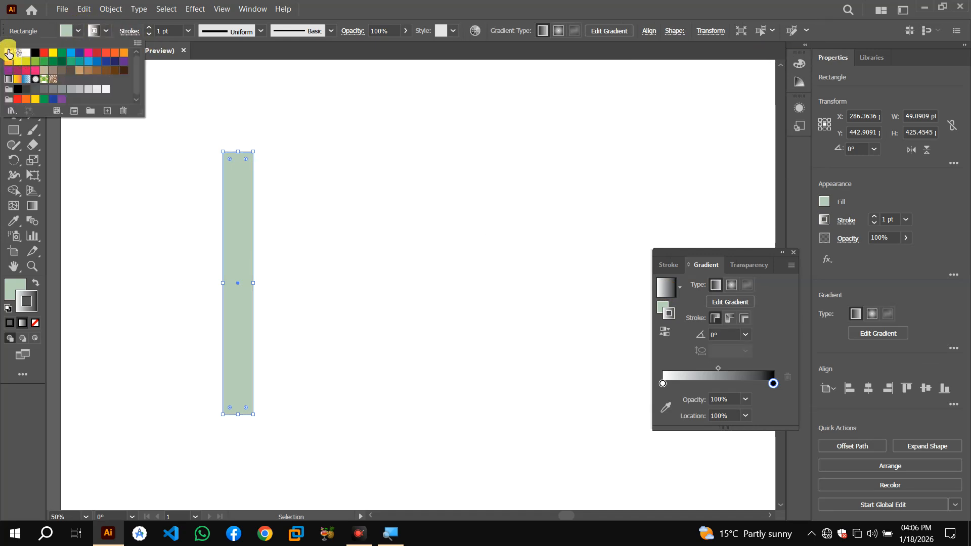
Fill the column rectangle with a light gray swatch and deselect it
{"action": "left_click", "coordinate": [75, 30]}
{"action": "left_click", "coordinate": [98, 88]}
{"action": "left_click", "coordinate": [105, 92]}
{"action": "left_click", "coordinate": [96, 91]}
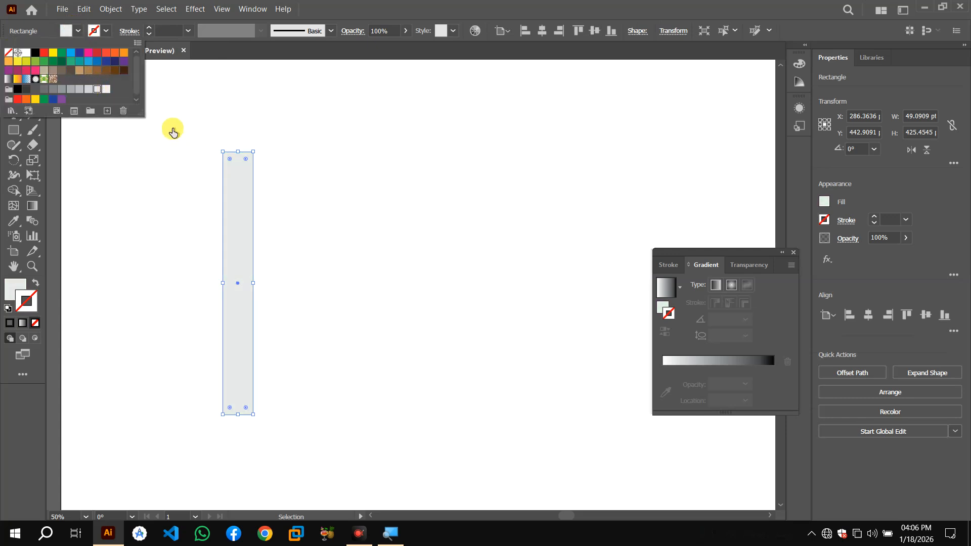
{"action": "left_click", "coordinate": [89, 89]}
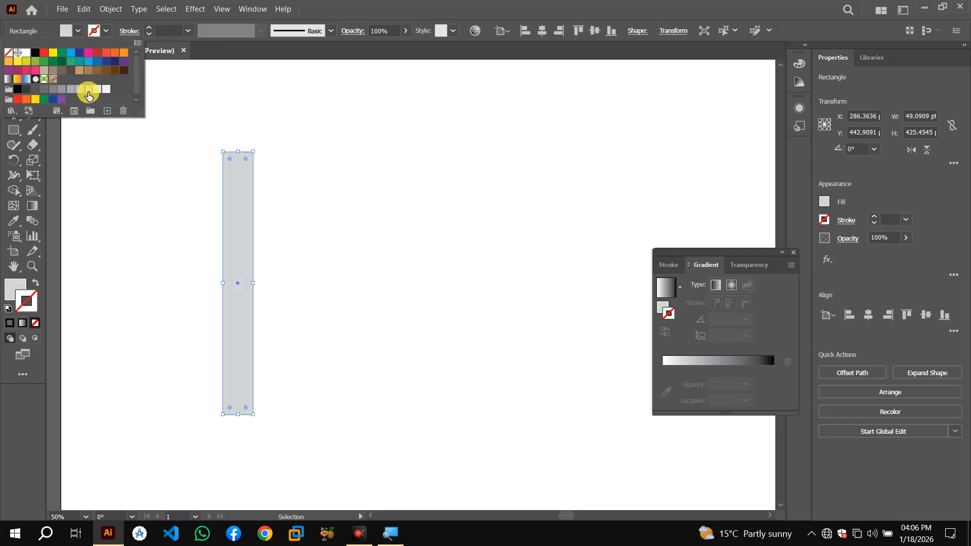
{"action": "left_click", "coordinate": [386, 165]}
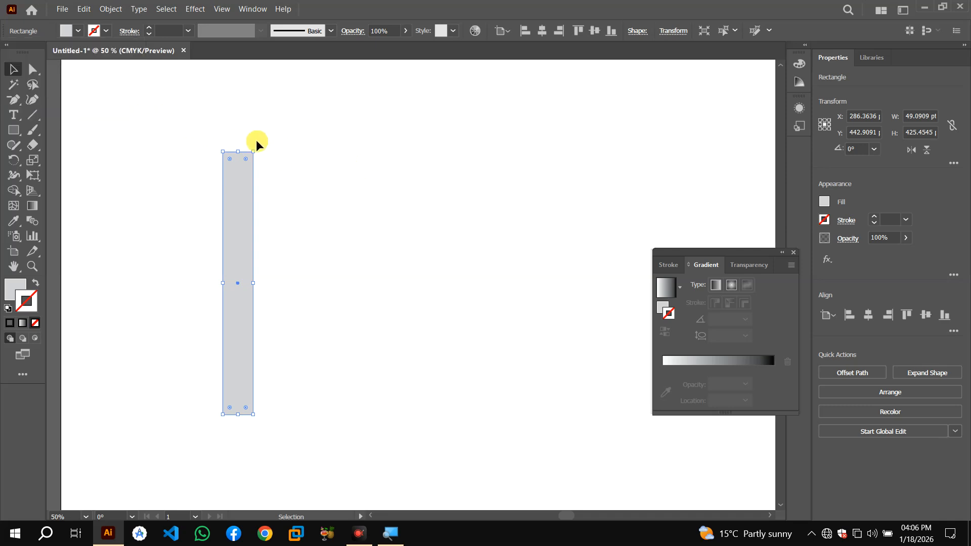
Extend the column rectangle downward to about 480 pt tall
{"action": "left_click", "coordinate": [250, 273]}
{"action": "left_click_drag", "start_coordinate": [240, 422], "coordinate": [241, 448]}
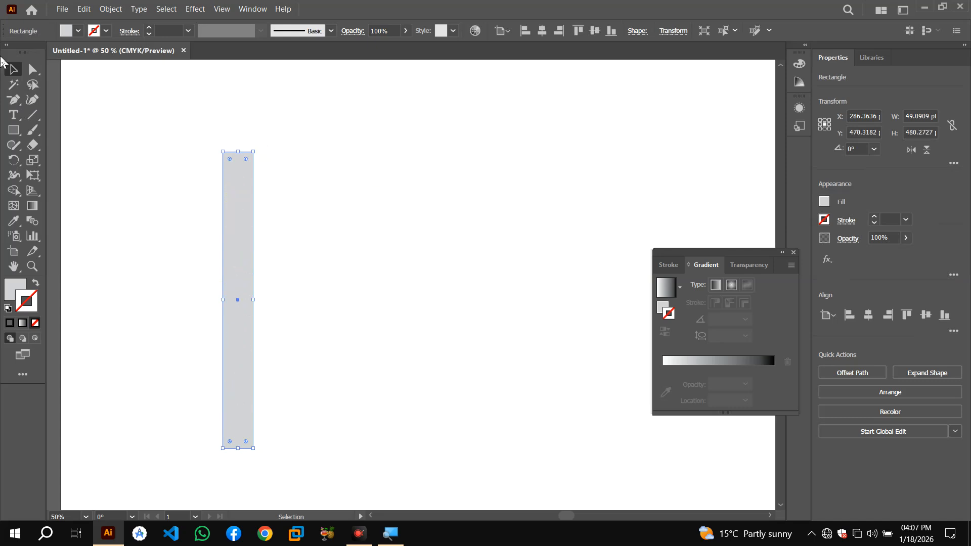
Draw a slab rectangle about 249 × 37 pt stacked above the column's top
{"action": "left_click", "coordinate": [13, 130]}
{"action": "left_click_drag", "start_coordinate": [180, 130], "coordinate": [314, 116]}
{"action": "left_click", "coordinate": [14, 69]}
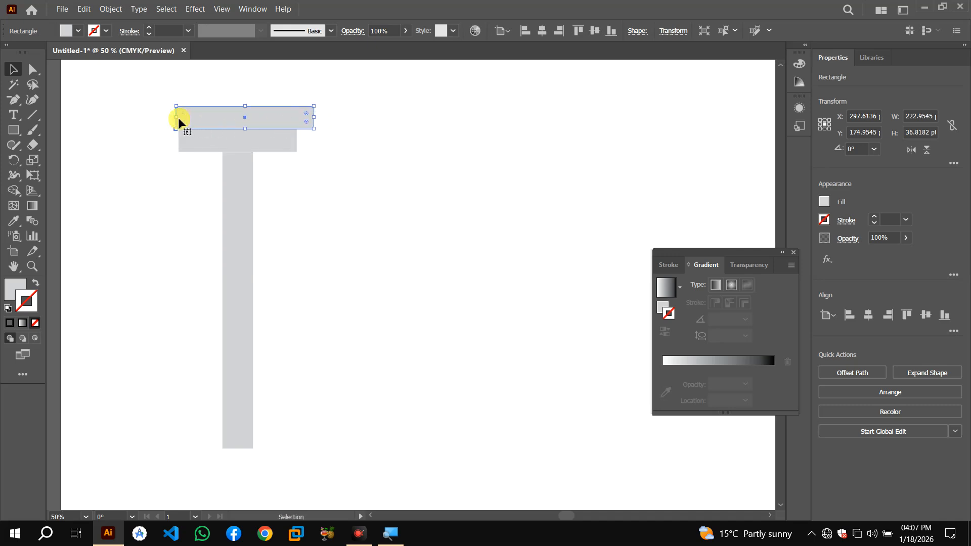
{"action": "left_click_drag", "start_coordinate": [176, 118], "coordinate": [165, 117]}
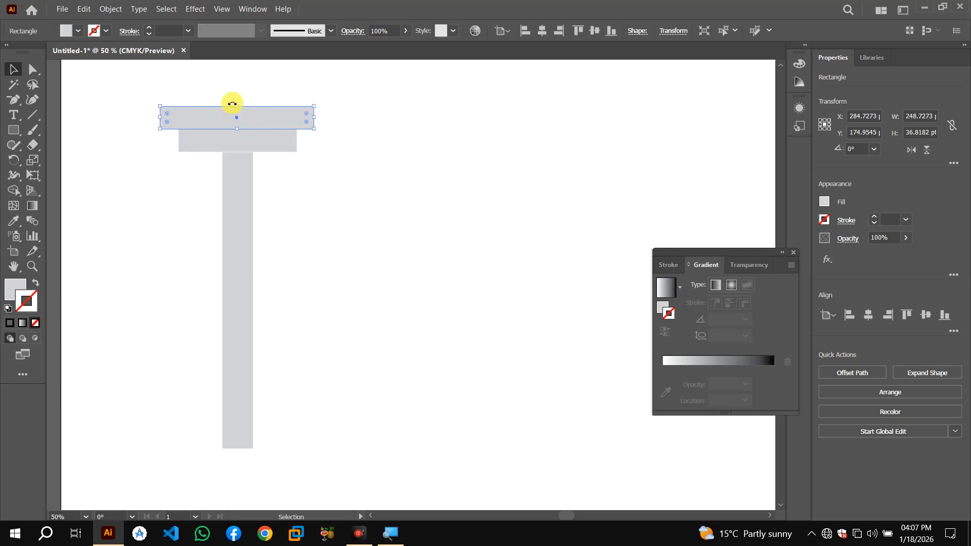
Duplicate the slab upward and widen it to about 265 × 50 pt to form a stepped capital
{"action": "left_click_drag", "start_coordinate": [247, 122], "coordinate": [249, 95]}
{"action": "left_click_drag", "start_coordinate": [159, 95], "coordinate": [150, 94]}
{"action": "left_click_drag", "start_coordinate": [233, 83], "coordinate": [232, 74]}
{"action": "left_click_drag", "start_coordinate": [313, 91], "coordinate": [335, 92]}
{"action": "key", "text": "ctrl+z"}
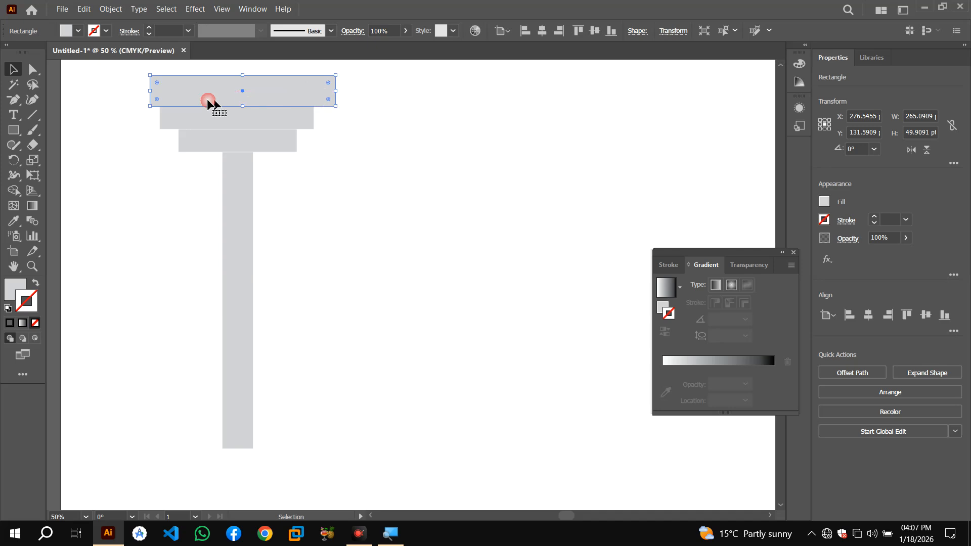
{"action": "left_click_drag", "start_coordinate": [149, 91], "coordinate": [130, 91]}
{"action": "left_click", "coordinate": [497, 250]}
{"action": "key", "text": "ctrl+minus"}
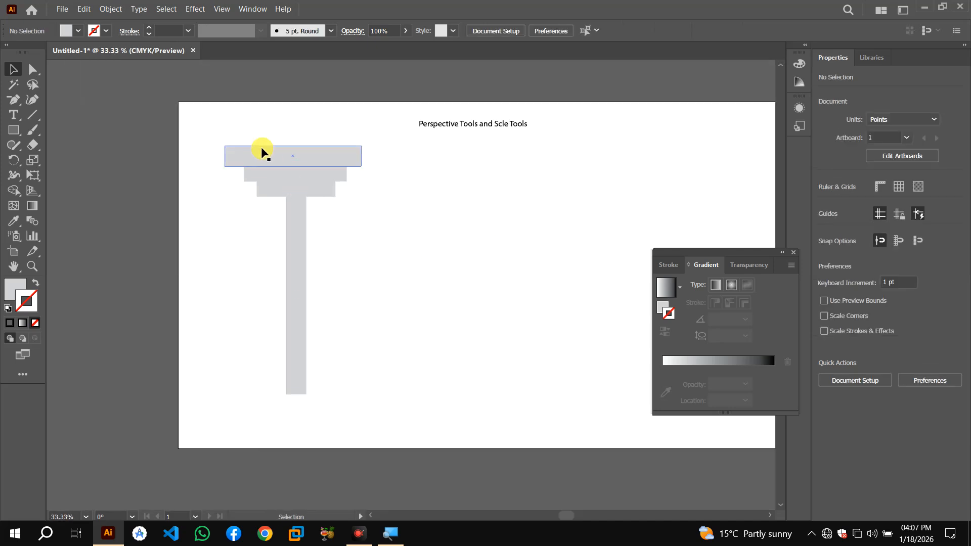
Select the three capital slabs and group them
{"action": "left_click_drag", "start_coordinate": [315, 192], "coordinate": [336, 191]}
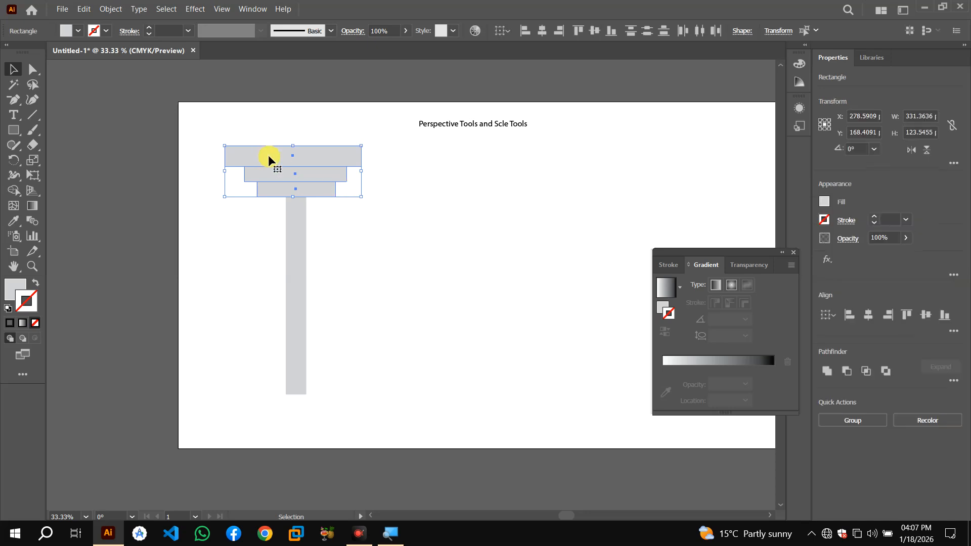
{"action": "key", "text": "ctrl+g"}
{"action": "left_click_drag", "start_coordinate": [268, 156], "coordinate": [222, 133]}
{"action": "key", "text": "ctrl+z"}
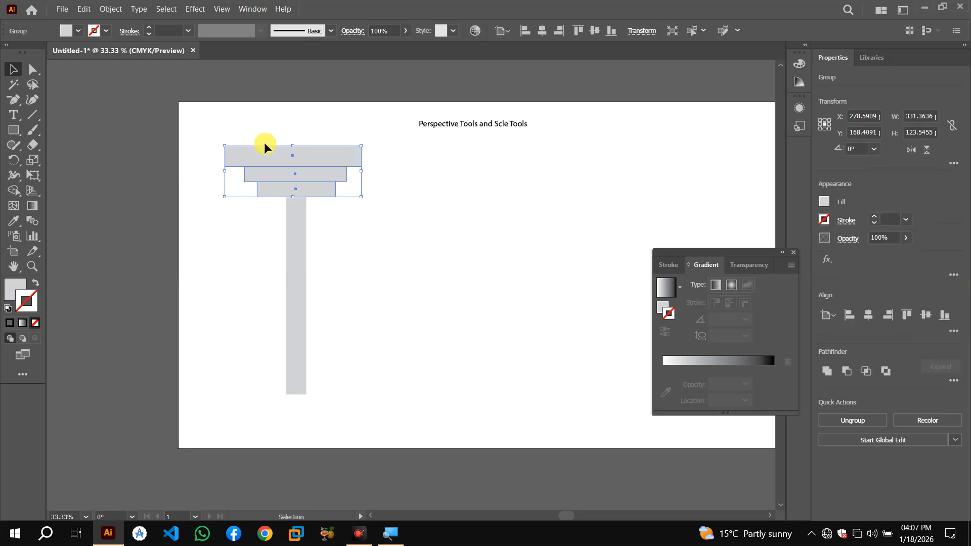
Copy the capital group, rotate the copy 180°, place it at the column's foot as a base, and ungroup it
{"action": "left_click_drag", "start_coordinate": [268, 149], "coordinate": [464, 192]}
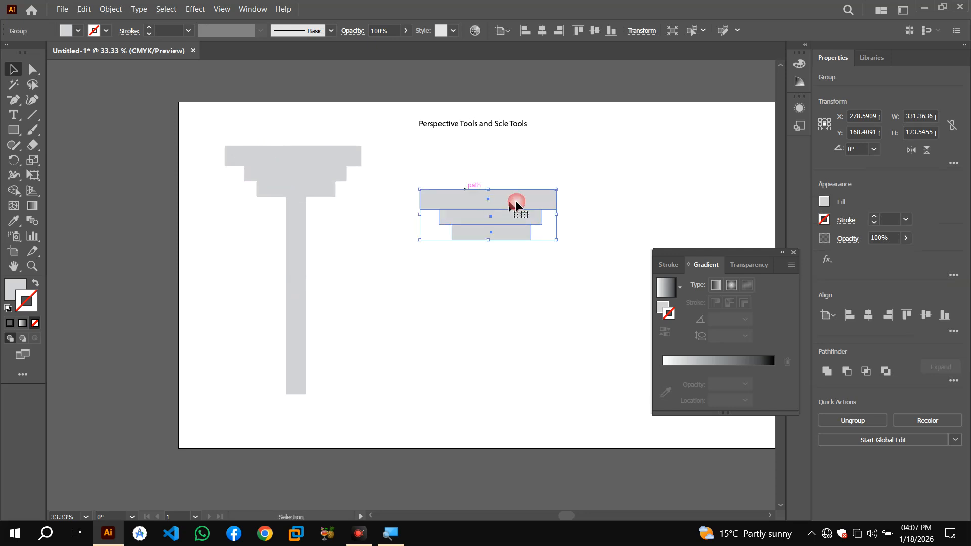
{"action": "left_click_drag", "start_coordinate": [417, 185], "coordinate": [552, 241]}
{"action": "left_click_drag", "start_coordinate": [482, 210], "coordinate": [296, 415]}
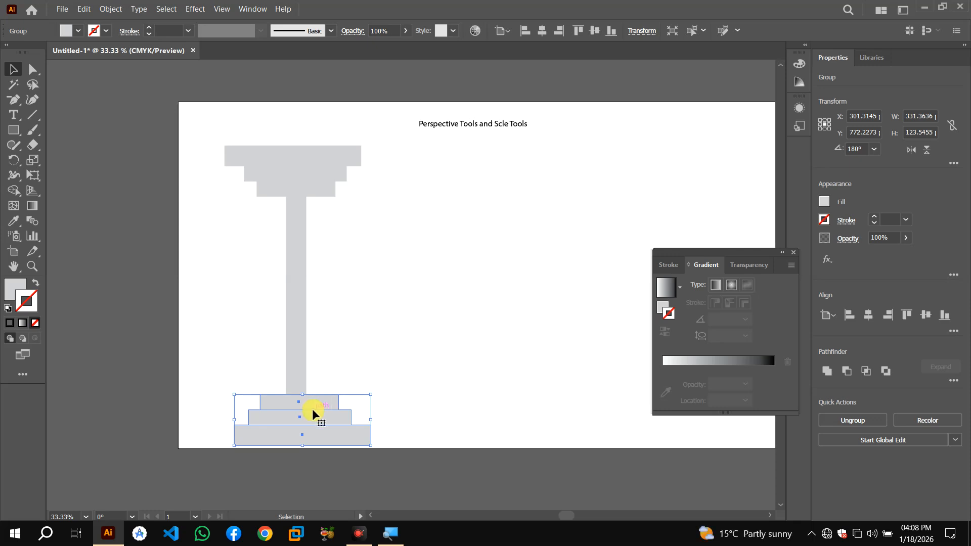
{"action": "key", "text": "ctrl+shift+g"}
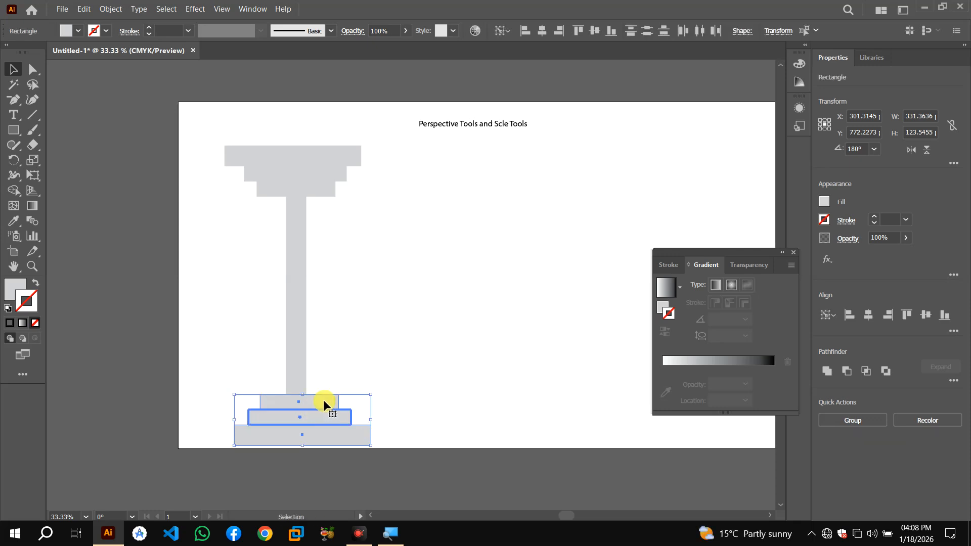
Fill the base slabs with a darker gray swatch and deselect them
{"action": "left_click", "coordinate": [78, 31]}
{"action": "left_click", "coordinate": [78, 91]}
{"action": "left_click", "coordinate": [69, 91]}
{"action": "left_click", "coordinate": [450, 314]}
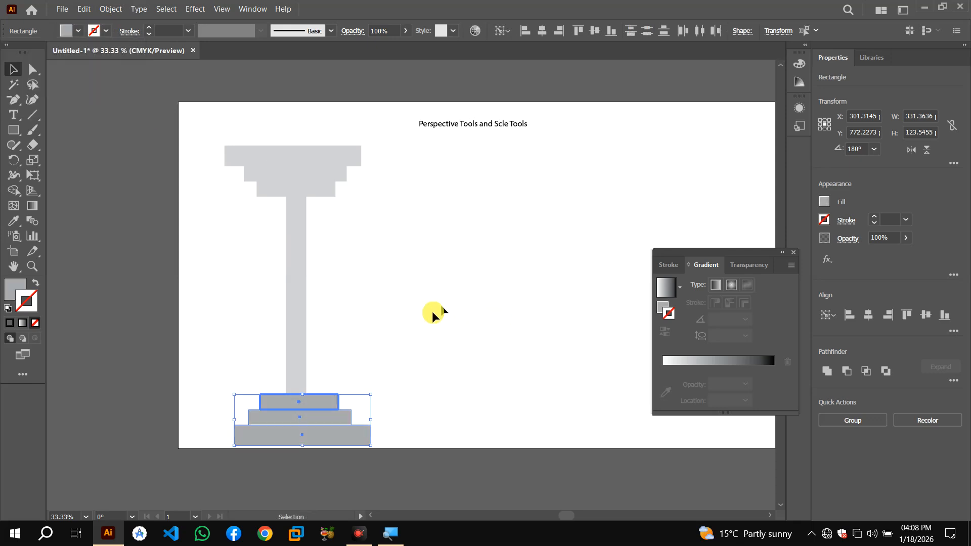
{"action": "left_click", "coordinate": [429, 316]}
Close the Gradient panel
{"action": "left_click", "coordinate": [783, 253]}
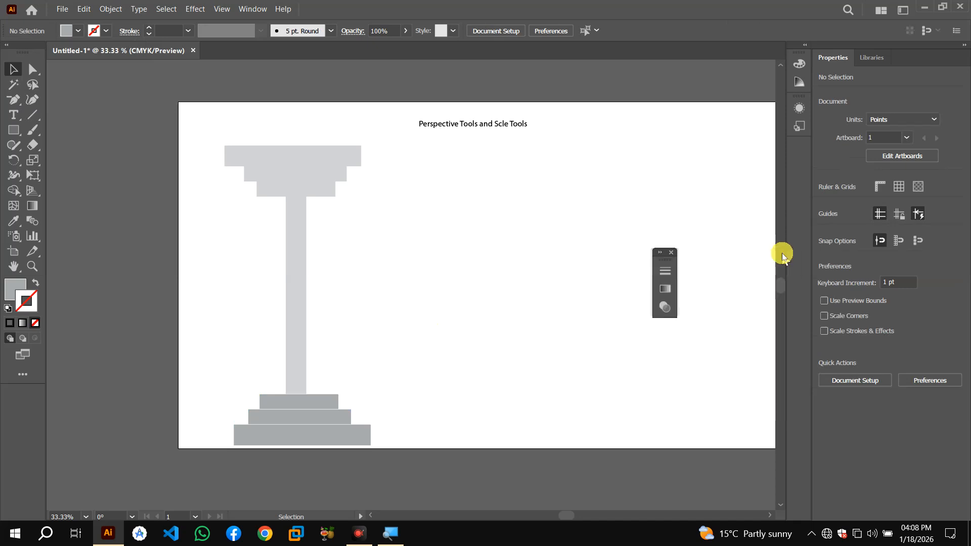
{"action": "left_click", "coordinate": [672, 253]}
{"action": "left_click_drag", "start_coordinate": [206, 130], "coordinate": [411, 391]}
{"action": "left_click", "coordinate": [457, 153]}
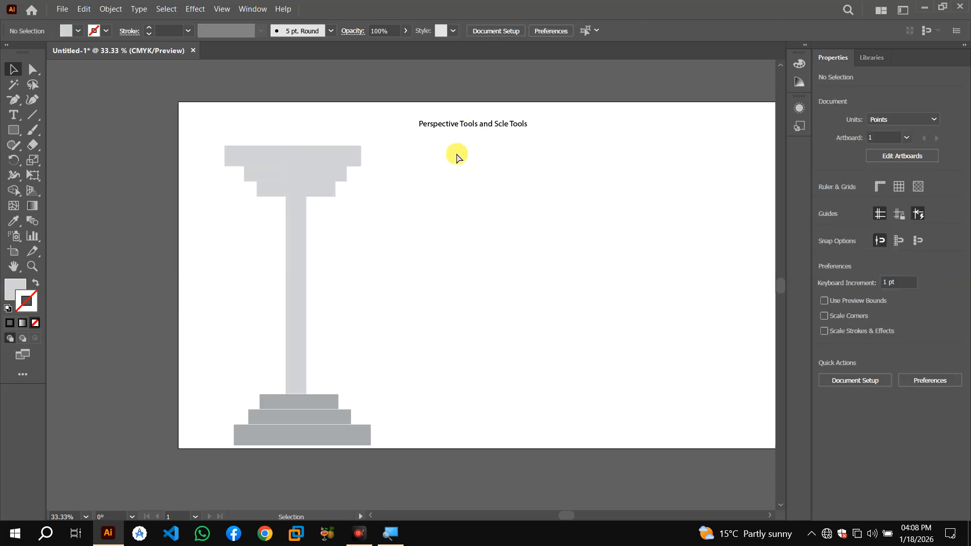
{"action": "key", "text": "ctrl+minus"}
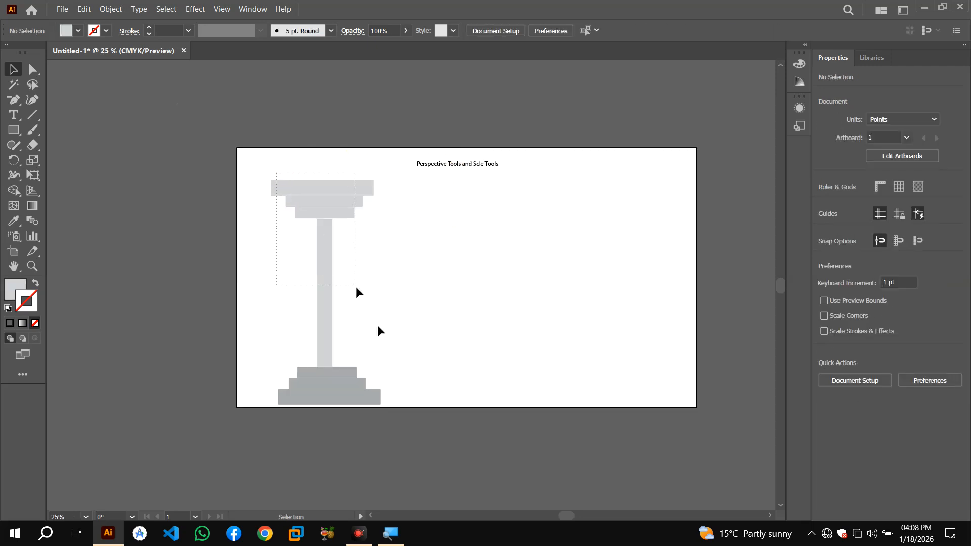
Select the entire column and scale it down proportionally from a corner
{"action": "left_click_drag", "start_coordinate": [356, 286], "coordinate": [390, 392]}
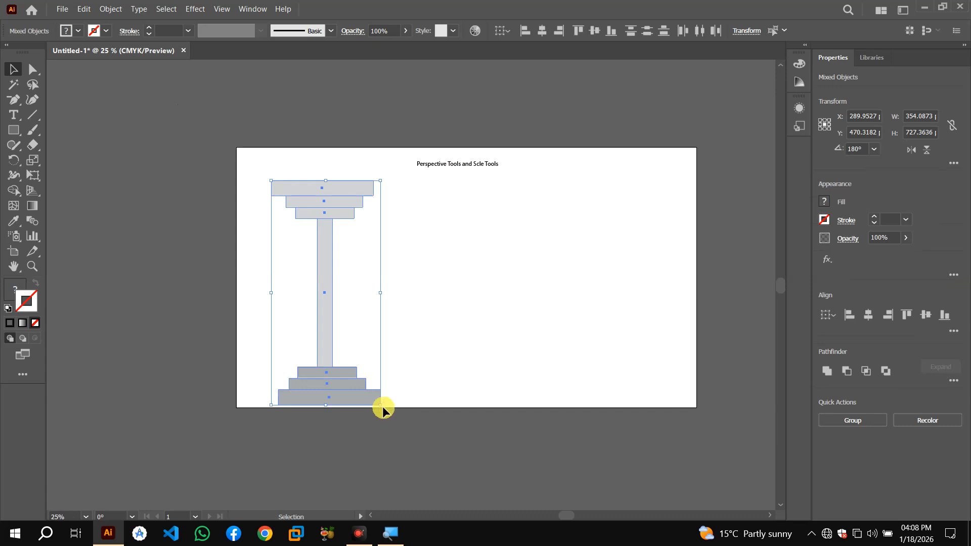
{"action": "left_click_drag", "start_coordinate": [382, 405], "coordinate": [366, 393]}
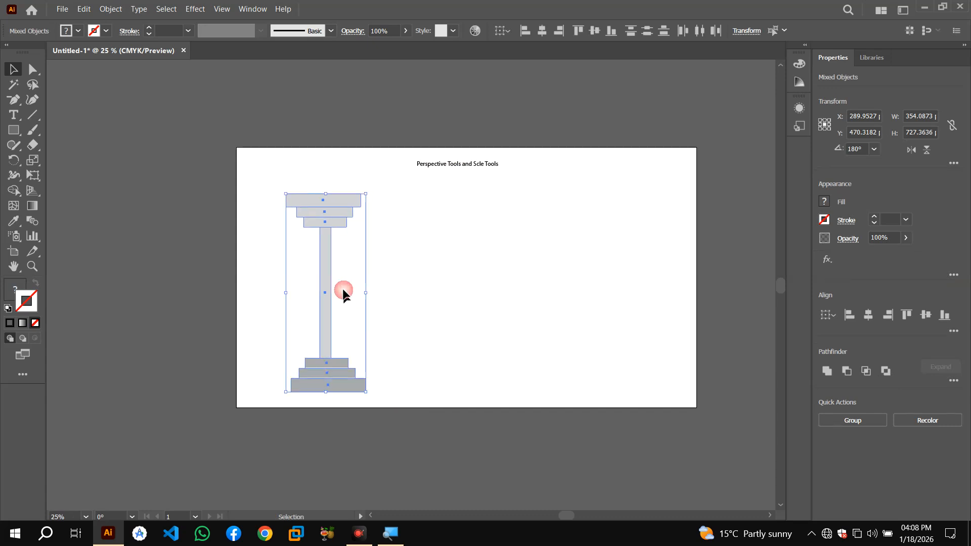
{"action": "left_click", "coordinate": [361, 280]}
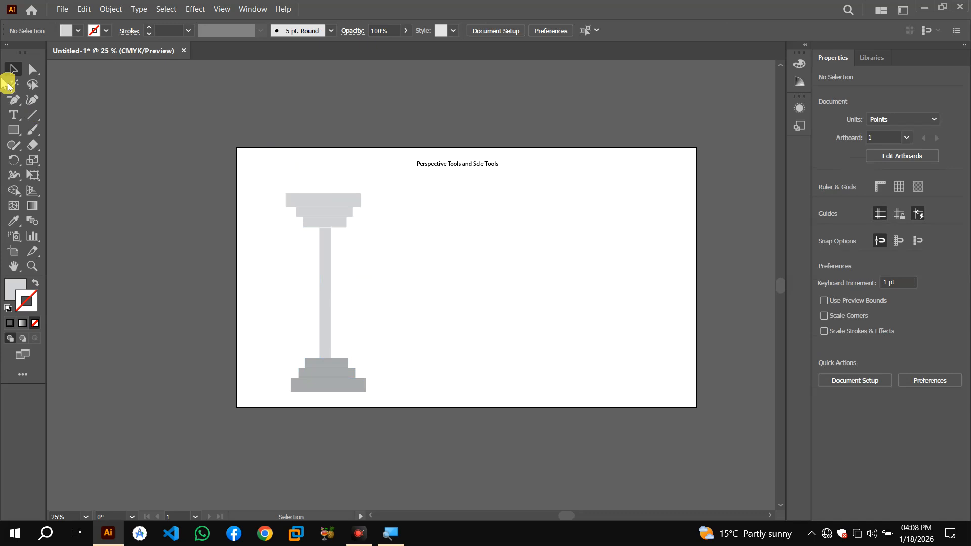
Draw a long horizontal rectangle about 1047 × 35 pt across the top of the capital
{"action": "left_click", "coordinate": [13, 129]}
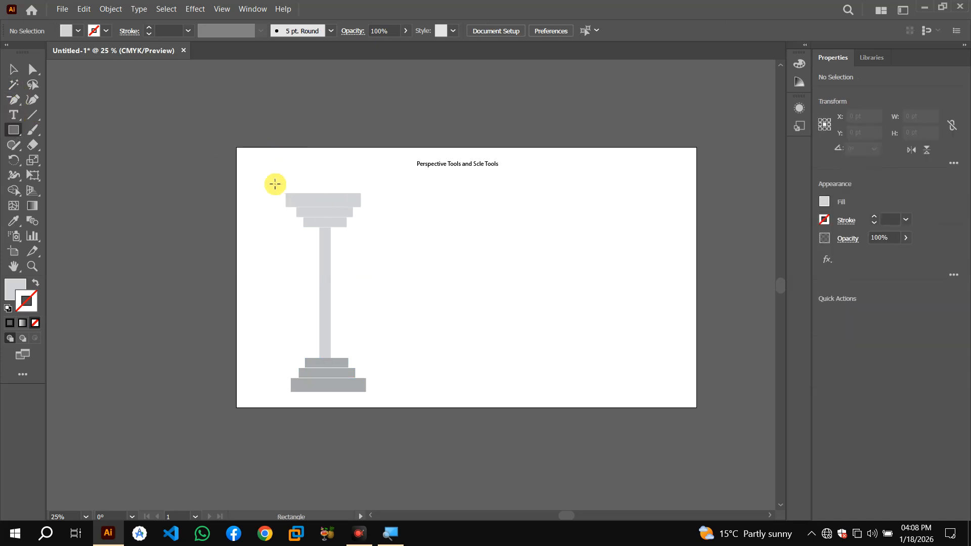
{"action": "mouse_move", "coordinate": [287, 182]}
{"action": "left_mouse_down"}
{"action": "mouse_move", "coordinate": [354, 193]}
{"action": "mouse_move", "coordinate": [610, 195]}
{"action": "left_mouse_up"}
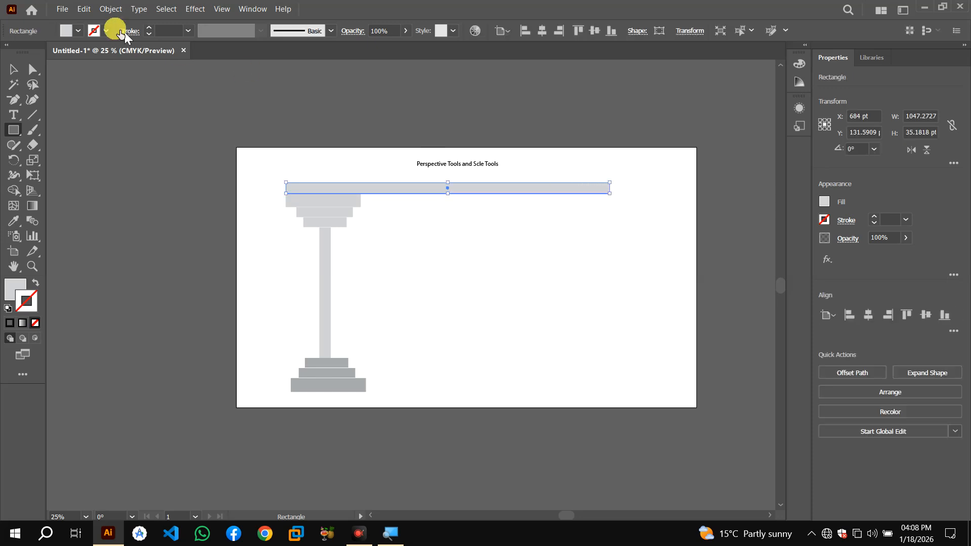
Fill the top beam with a darker gray swatch and deselect it
{"action": "left_click", "coordinate": [79, 31]}
{"action": "left_click", "coordinate": [71, 91]}
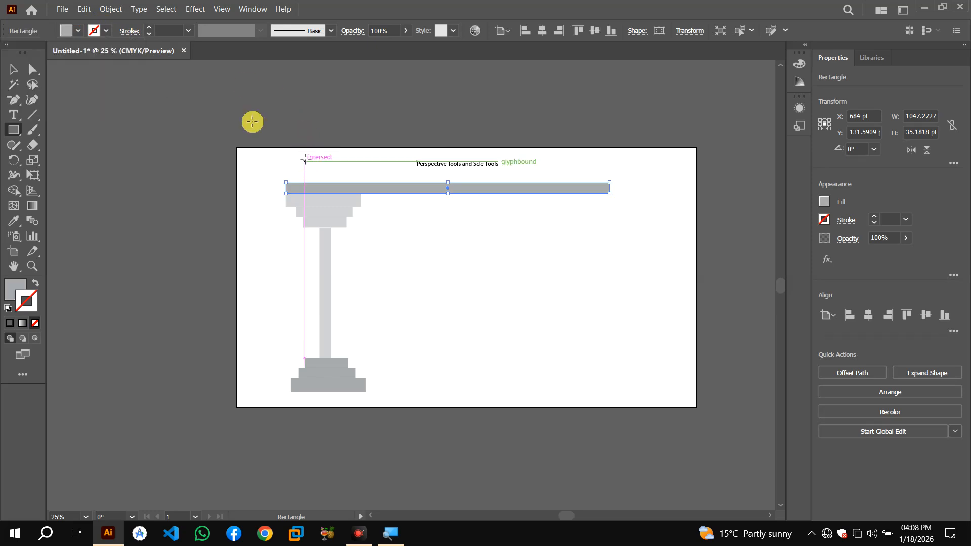
{"action": "left_click", "coordinate": [14, 70]}
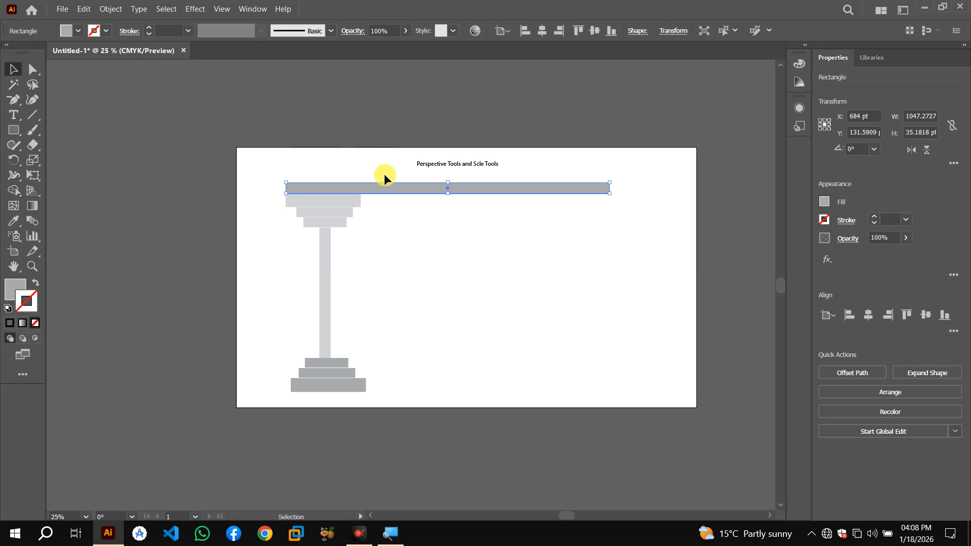
{"action": "left_click", "coordinate": [384, 175]}
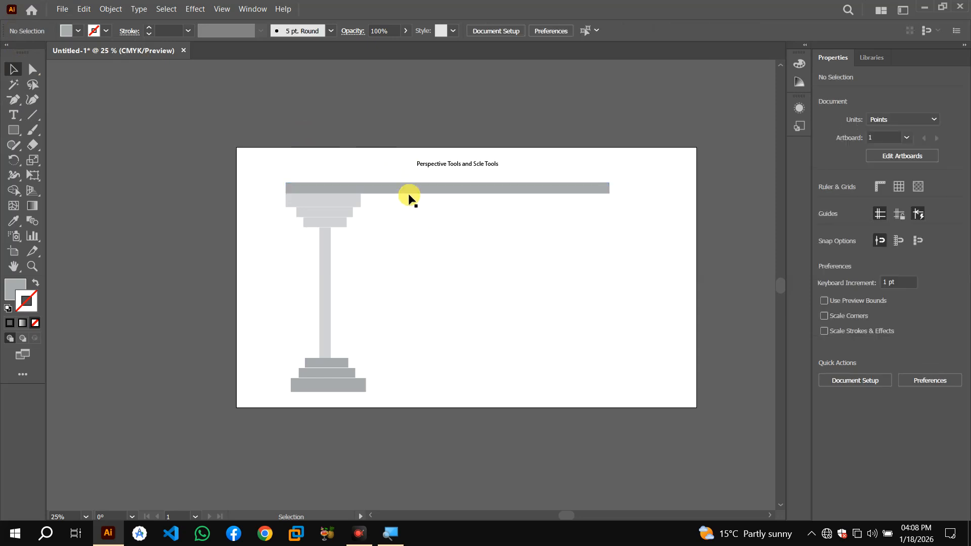
Duplicate the whole column to the right end of the beam
{"action": "left_click_drag", "start_coordinate": [257, 205], "coordinate": [414, 374]}
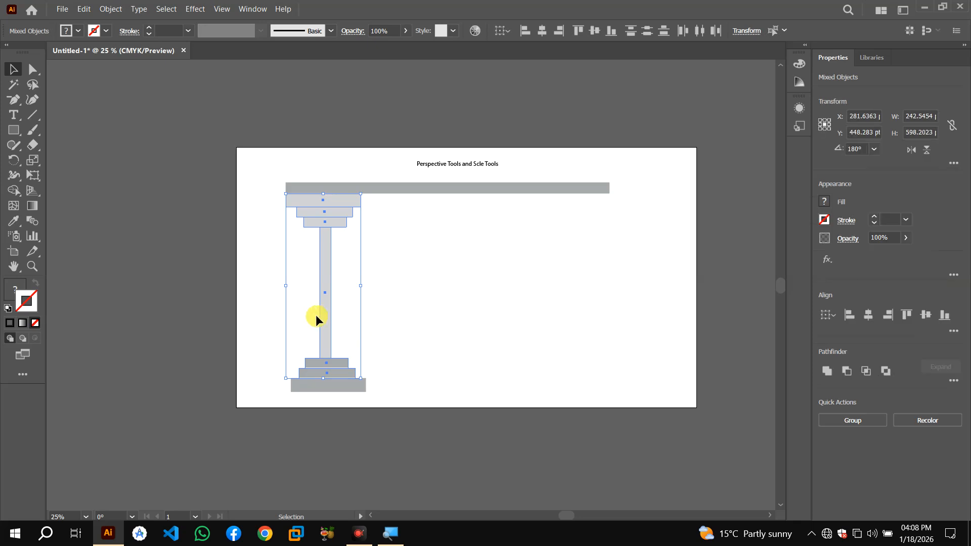
{"action": "left_click", "coordinate": [266, 218]}
{"action": "left_click_drag", "start_coordinate": [269, 196], "coordinate": [593, 384]}
{"action": "left_click", "coordinate": [358, 300]}
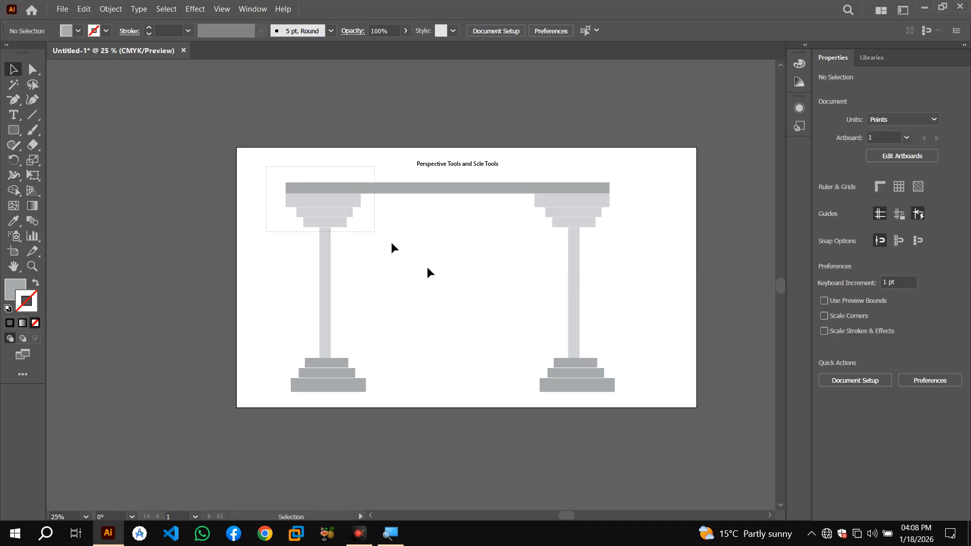
Select the beam and both columns and scale a smaller copy inward with the Scale tool
{"action": "key", "text": "ctrl+a"}
{"action": "left_click", "coordinate": [323, 173]}
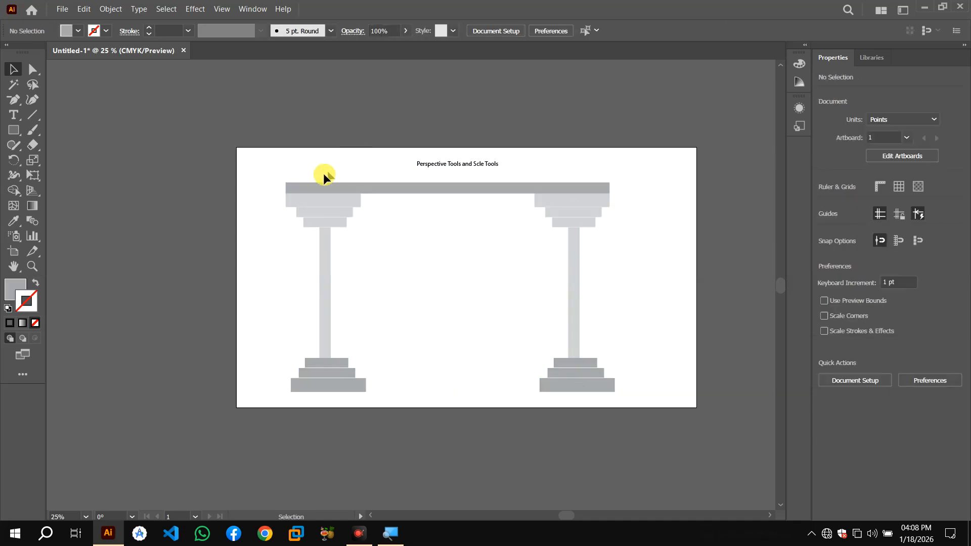
{"action": "left_click_drag", "start_coordinate": [280, 177], "coordinate": [614, 393]}
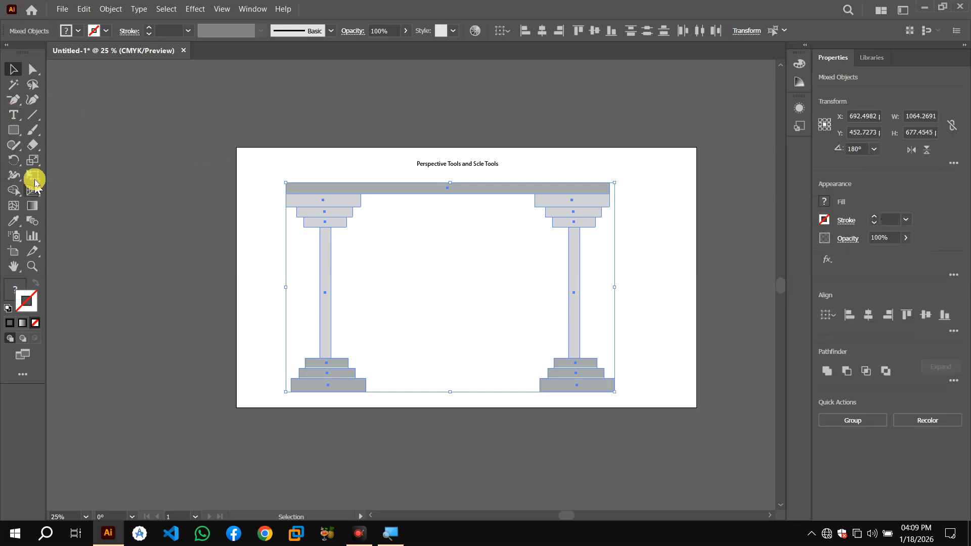
{"action": "left_click", "coordinate": [33, 159]}
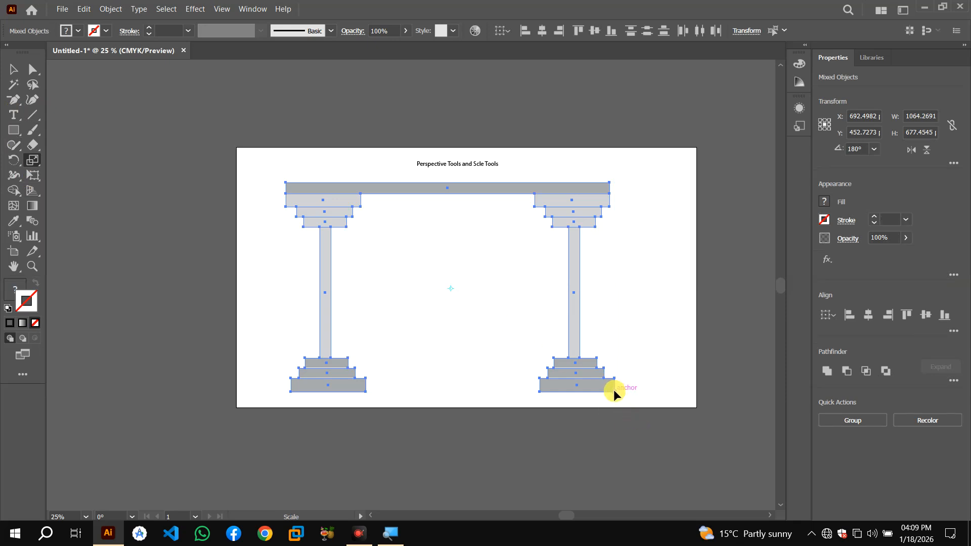
{"action": "left_click_drag", "start_coordinate": [614, 390], "coordinate": [540, 356]}
{"action": "left_click_drag", "start_coordinate": [540, 356], "coordinate": [553, 360]}
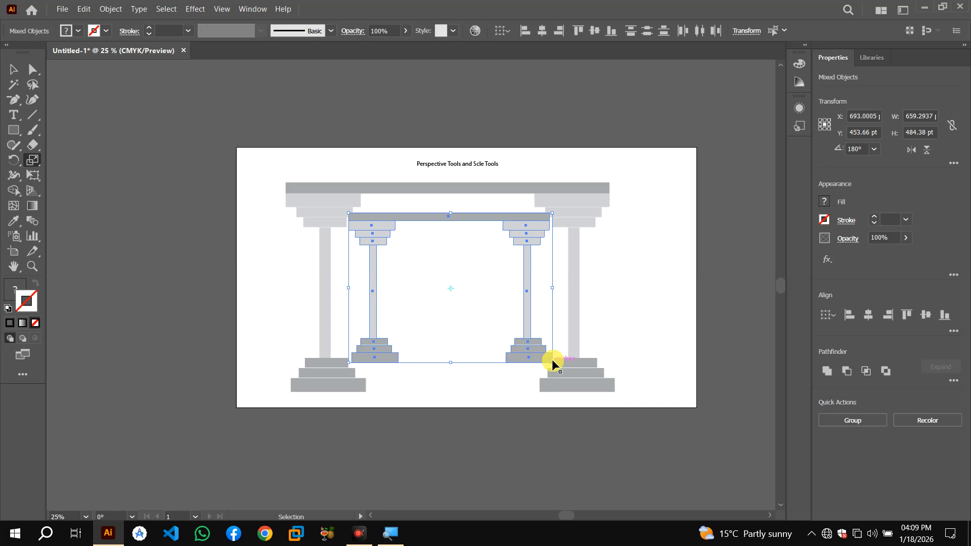
Repeat the scaled copy three more times to form a receding colonnade
{"action": "key", "text": "ctrl+d"}
{"action": "key", "text": "ctrl+d"}
{"action": "key", "text": "ctrl+d"}
{"action": "key", "text": "ctrl+d"}
{"action": "key", "text": "ctrl+d"}
{"action": "key", "text": "ctrl+d"}
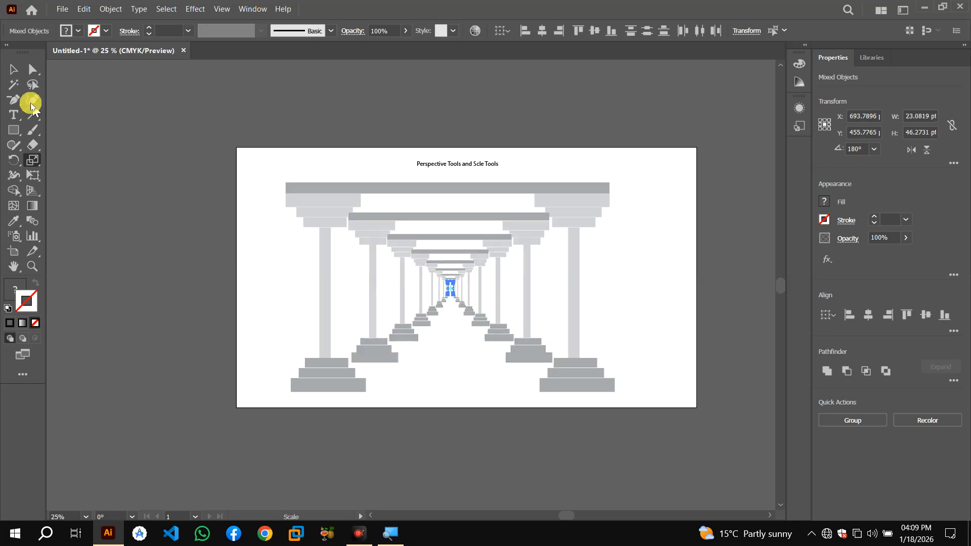
Remove the scaled copies, keeping only the beam and the two original columns
{"action": "left_click", "coordinate": [11, 75]}
{"action": "left_click", "coordinate": [259, 231]}
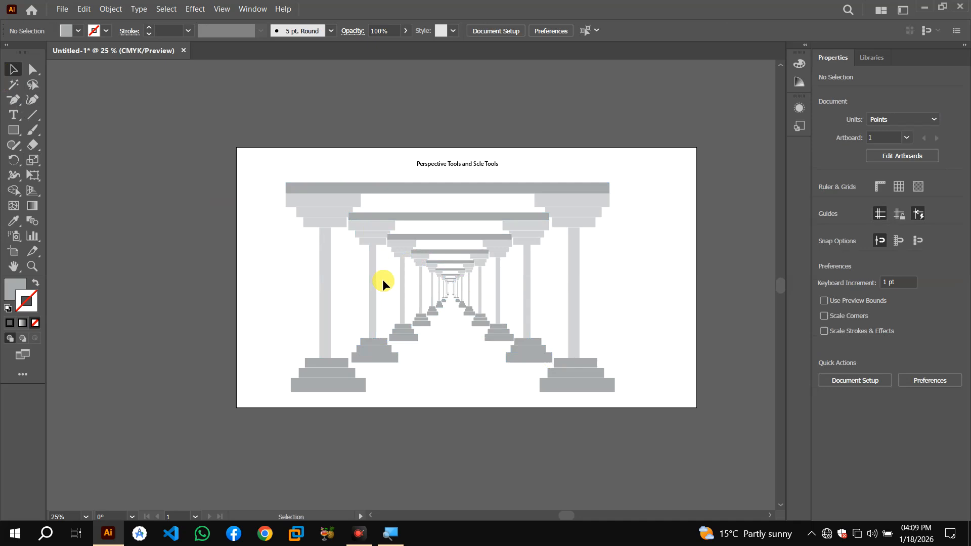
{"action": "left_click_drag", "start_coordinate": [266, 172], "coordinate": [579, 375]}
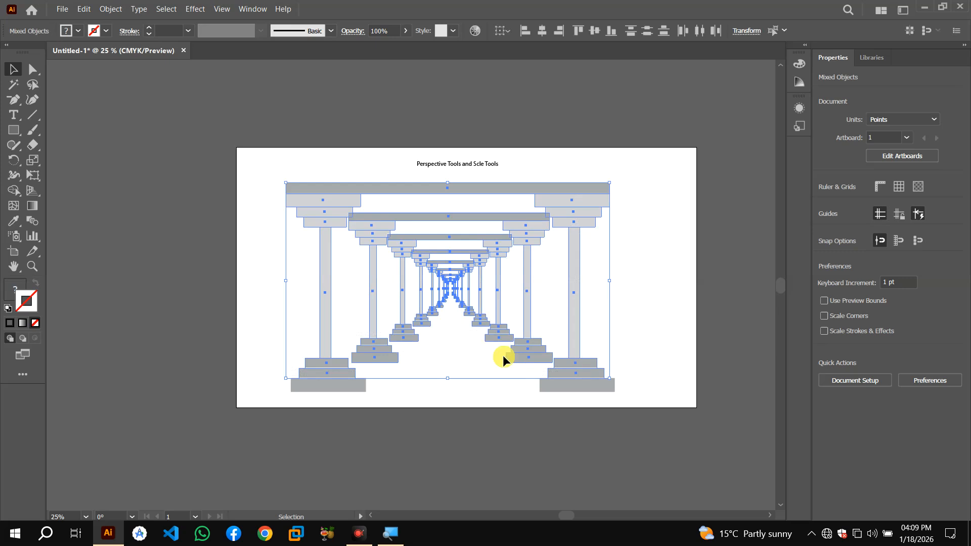
{"action": "key", "text": "Delete"}
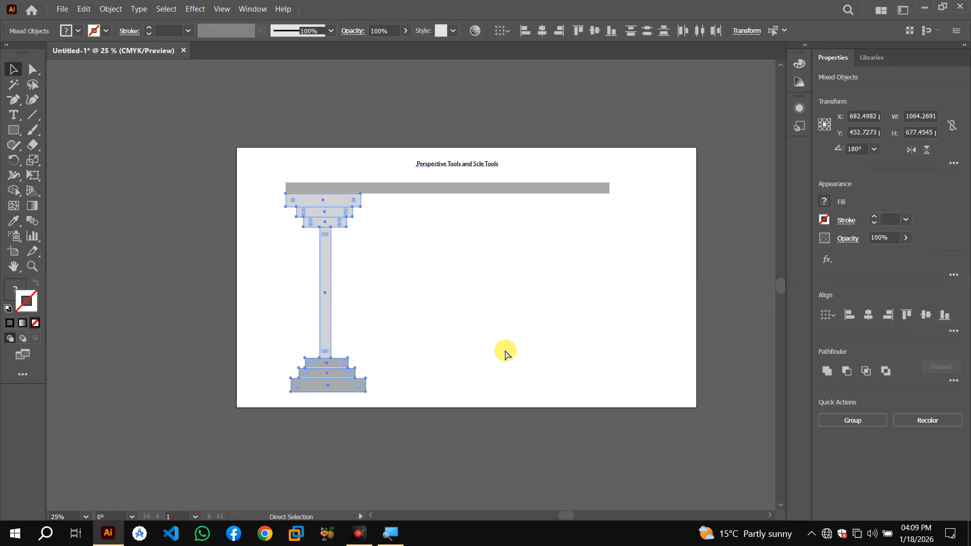
{"action": "key", "text": "v"}
{"action": "key", "text": "ctrl+z"}
{"action": "key", "text": "ctrl+z"}
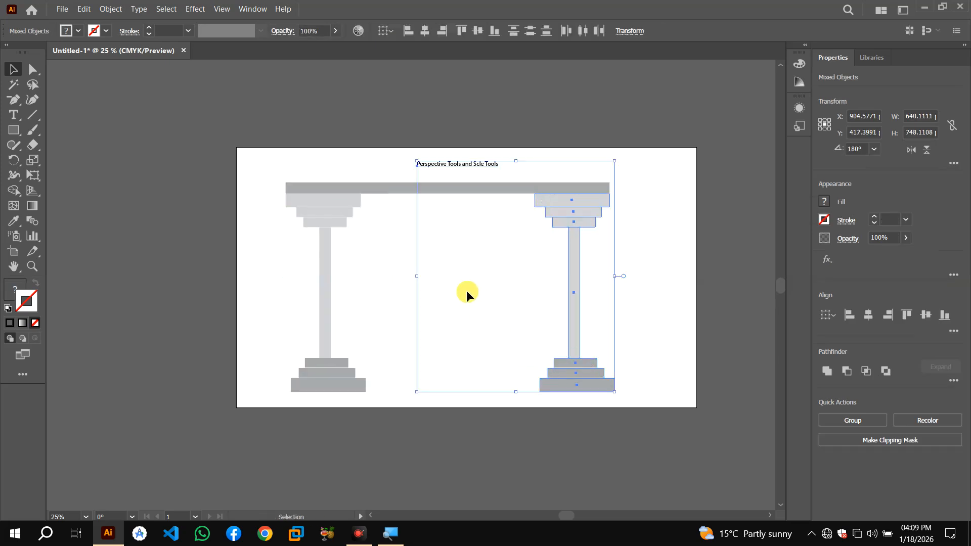
Try to scale the right column on its own with the Scale tool
{"action": "left_click", "coordinate": [467, 289]}
{"action": "left_click", "coordinate": [33, 160]}
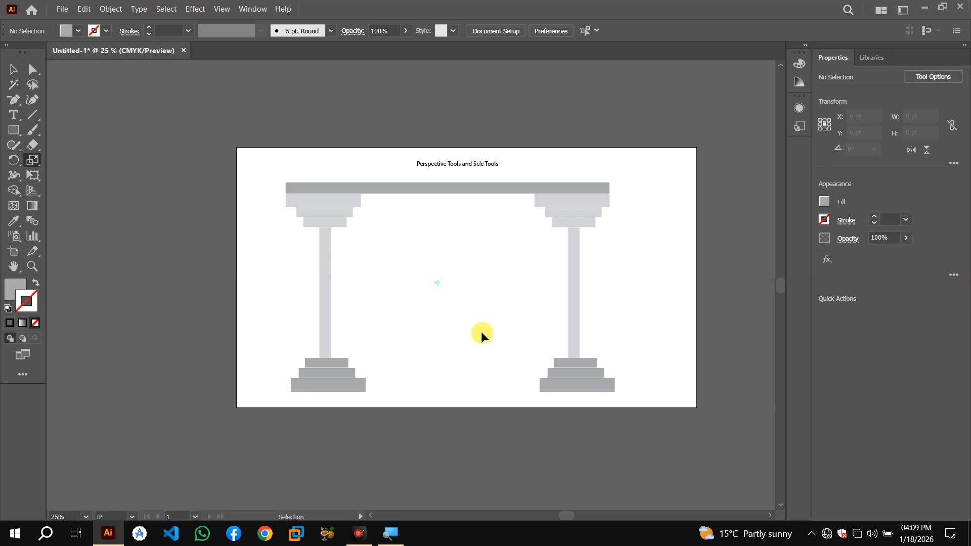
{"action": "key", "text": "ctrl+z"}
{"action": "key", "text": "ctrl+shift+z"}
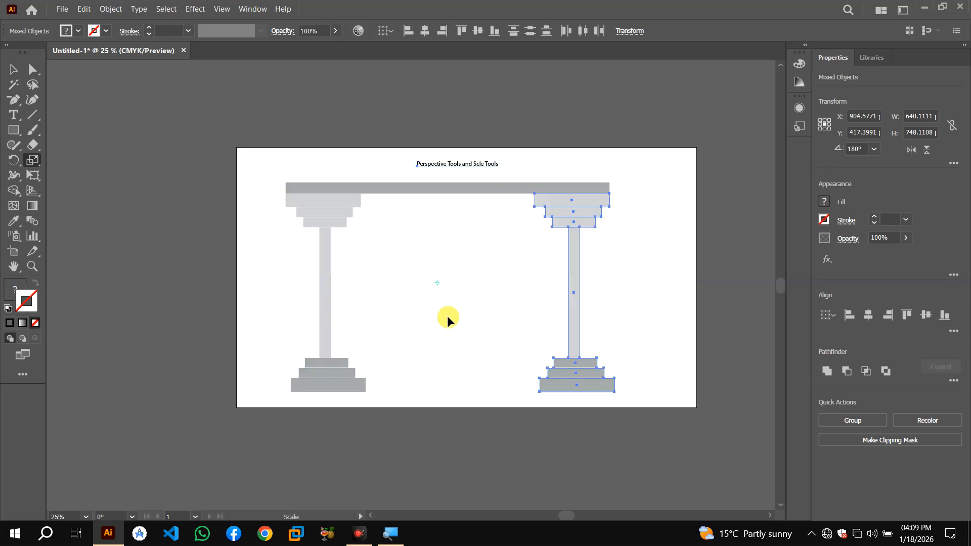
{"action": "left_click_drag", "start_coordinate": [438, 284], "coordinate": [404, 285]}
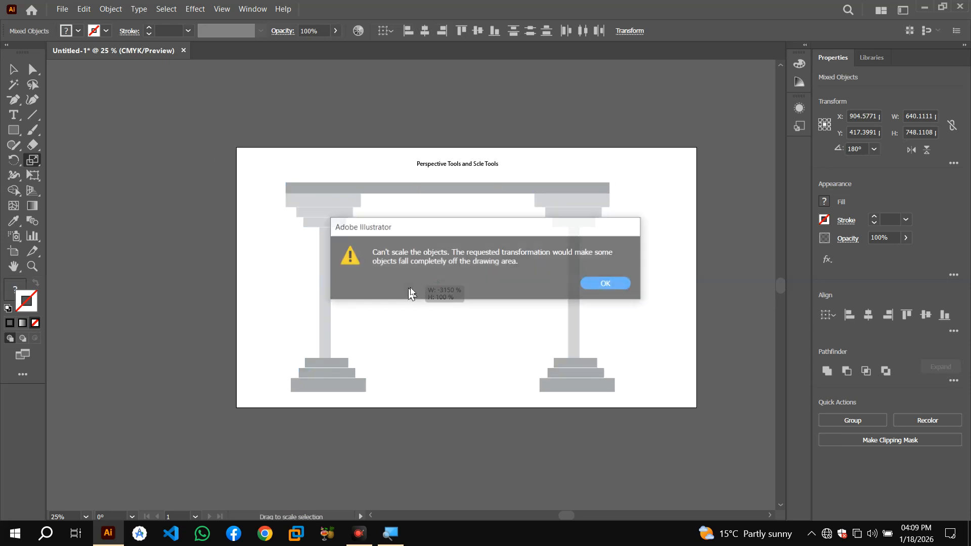
{"action": "left_click", "coordinate": [608, 285]}
{"action": "left_click", "coordinate": [609, 284]}
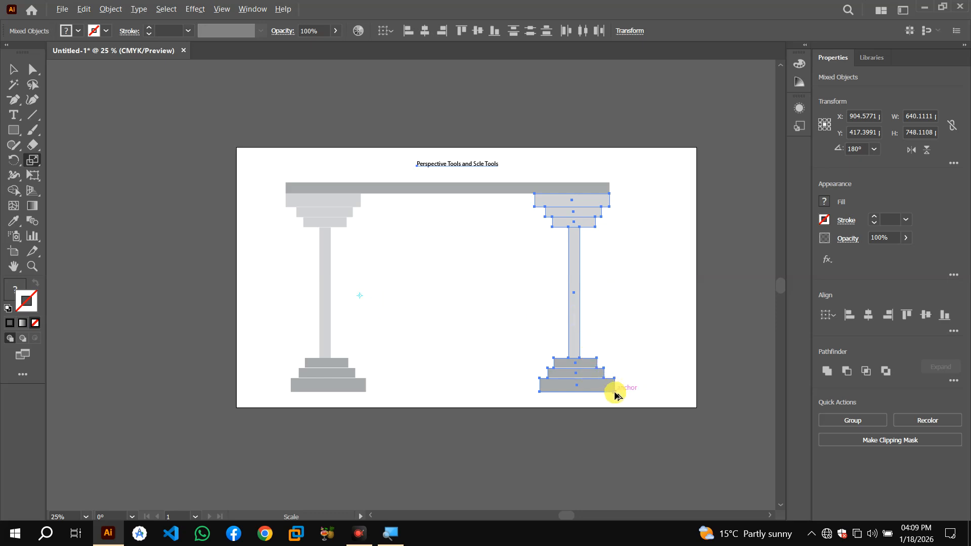
{"action": "left_click_drag", "start_coordinate": [615, 392], "coordinate": [587, 385]}
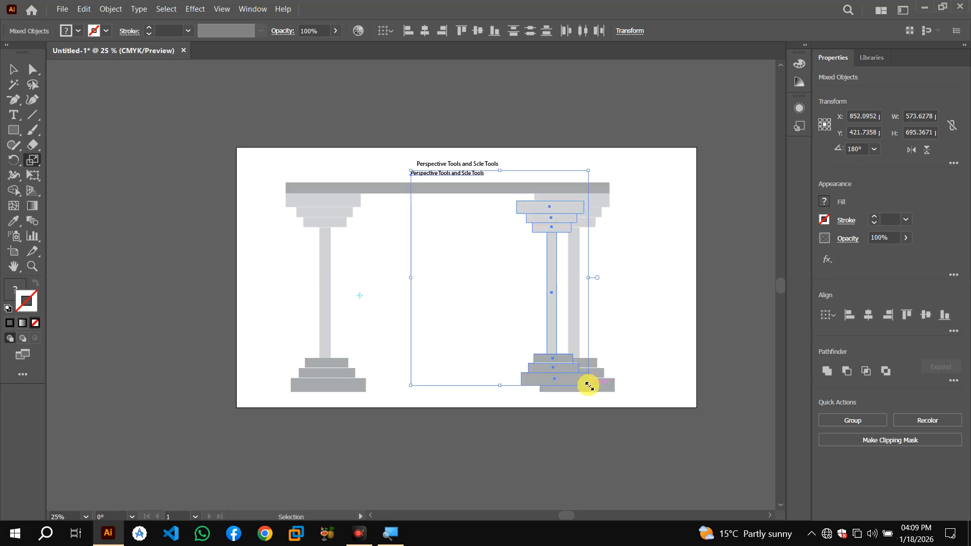
{"action": "key", "text": "ctrl+z"}
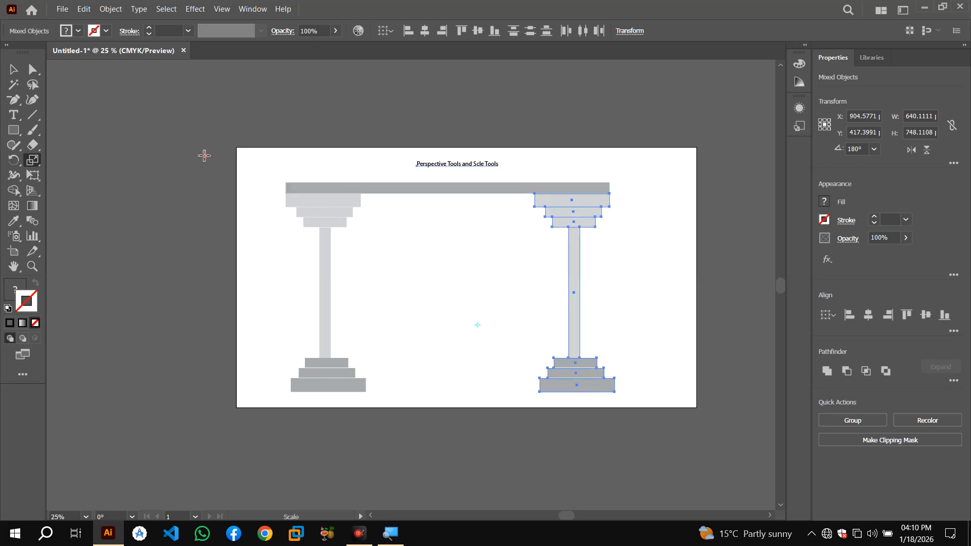
Reselect the whole colonnade and scale a smaller copy inward from its lower right corner
{"action": "left_click", "coordinate": [14, 70]}
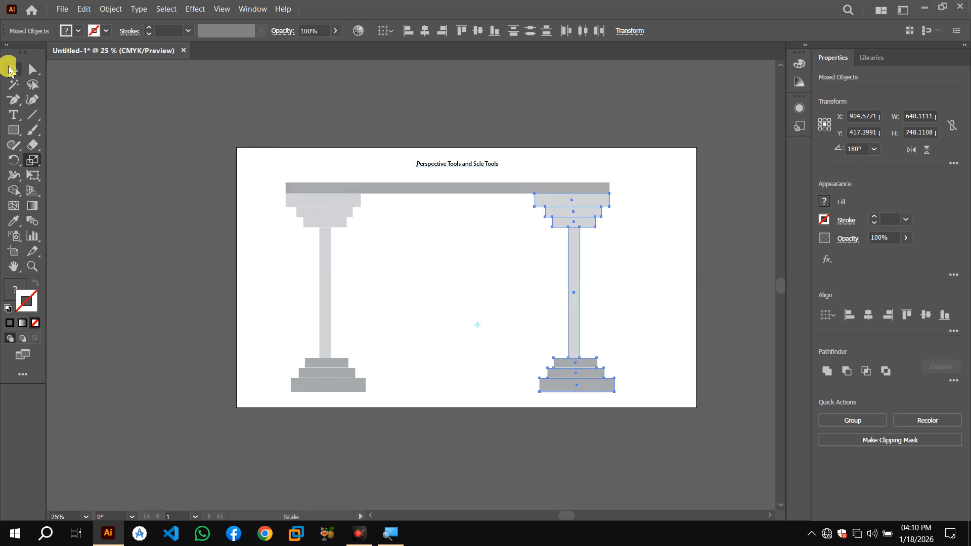
{"action": "left_click", "coordinate": [245, 184]}
{"action": "left_click_drag", "start_coordinate": [266, 170], "coordinate": [611, 378]}
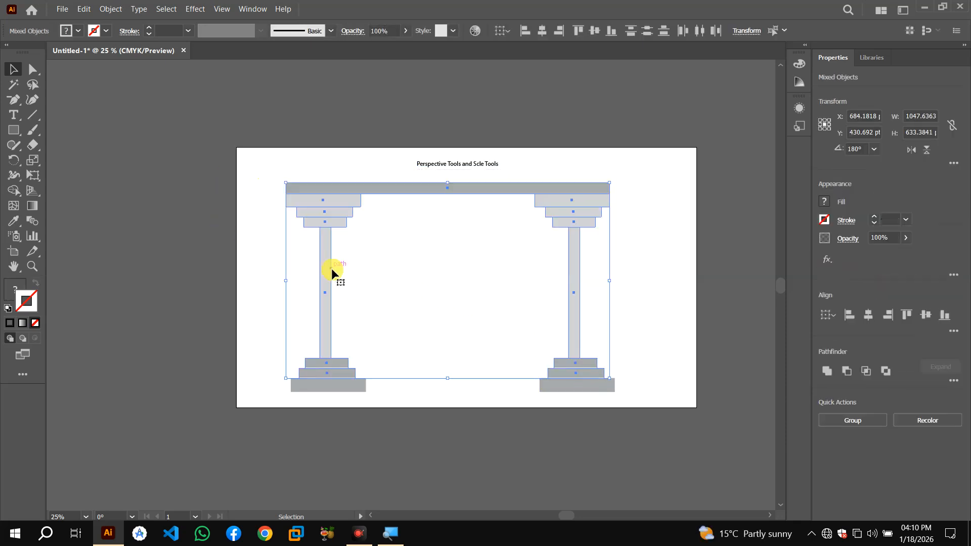
{"action": "left_click", "coordinate": [271, 168]}
{"action": "left_click_drag", "start_coordinate": [270, 176], "coordinate": [639, 407]}
{"action": "left_click", "coordinate": [33, 160]}
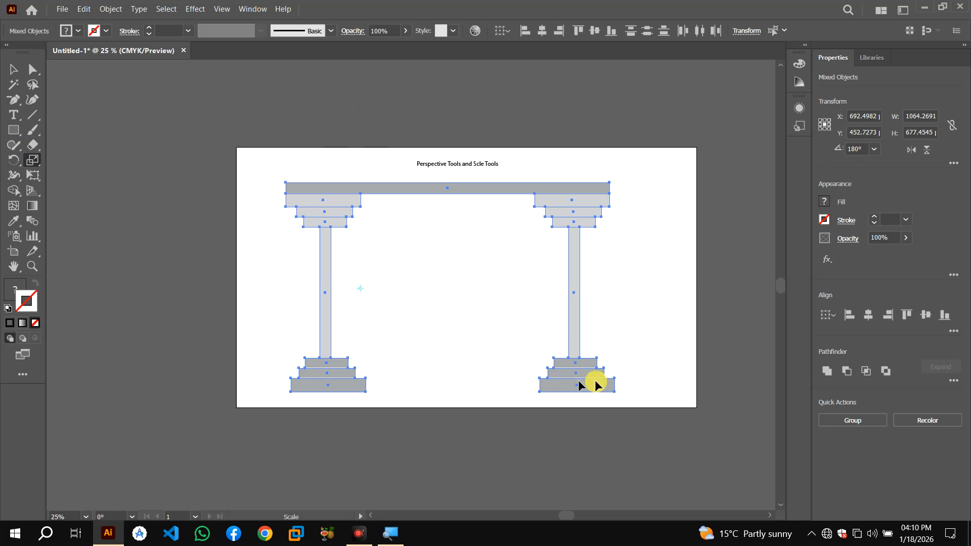
{"action": "left_click_drag", "start_coordinate": [615, 395], "coordinate": [545, 365]}
Repeat the scaled copy three more times
{"action": "key", "text": "ctrl+d"}
{"action": "key", "text": "ctrl+d"}
{"action": "key", "text": "ctrl+d"}
{"action": "key", "text": "ctrl+d"}
{"action": "key", "text": "ctrl+d"}
{"action": "key", "text": "ctrl+d"}
{"action": "key", "text": "ctrl+d"}
{"action": "key", "text": "ctrl+d"}
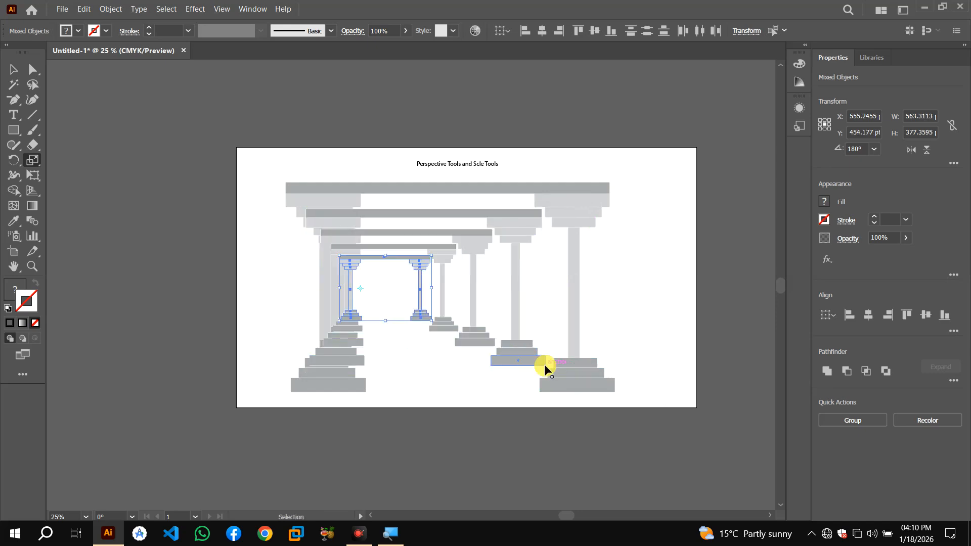
Select the entire colonnade and delete it from the artboard
{"action": "left_click", "coordinate": [15, 77]}
{"action": "left_click", "coordinate": [503, 308]}
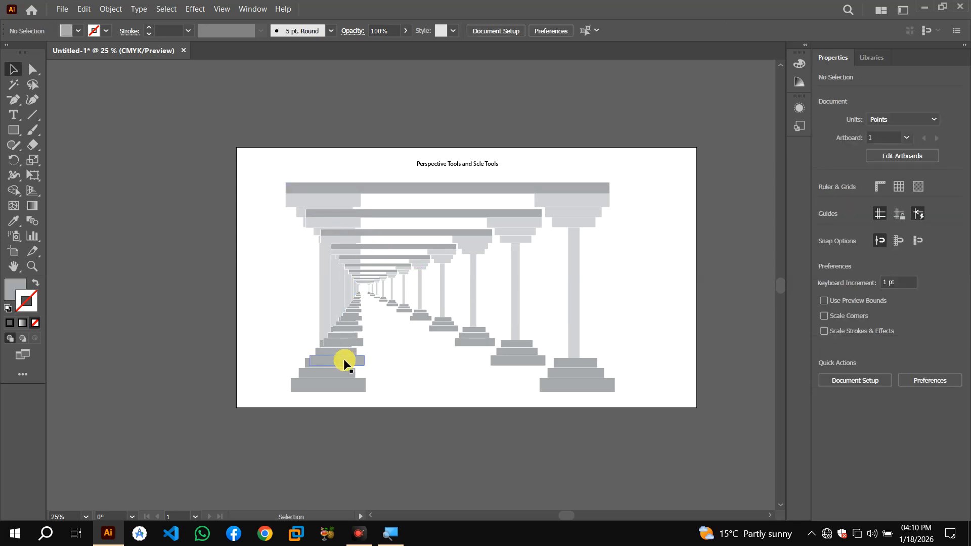
{"action": "left_click", "coordinate": [39, 148]}
{"action": "left_click", "coordinate": [33, 160]}
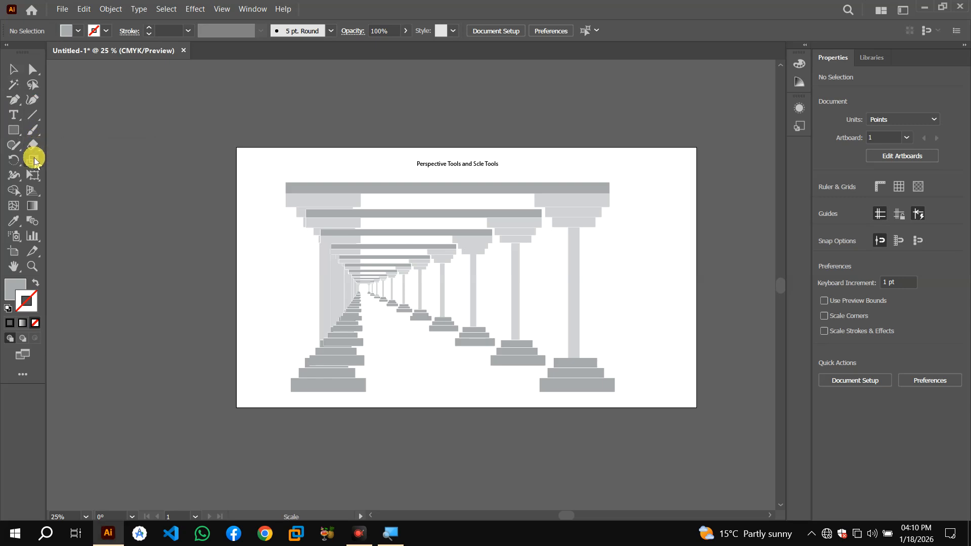
{"action": "left_click", "coordinate": [5, 75]}
{"action": "left_click_drag", "start_coordinate": [276, 177], "coordinate": [624, 392]}
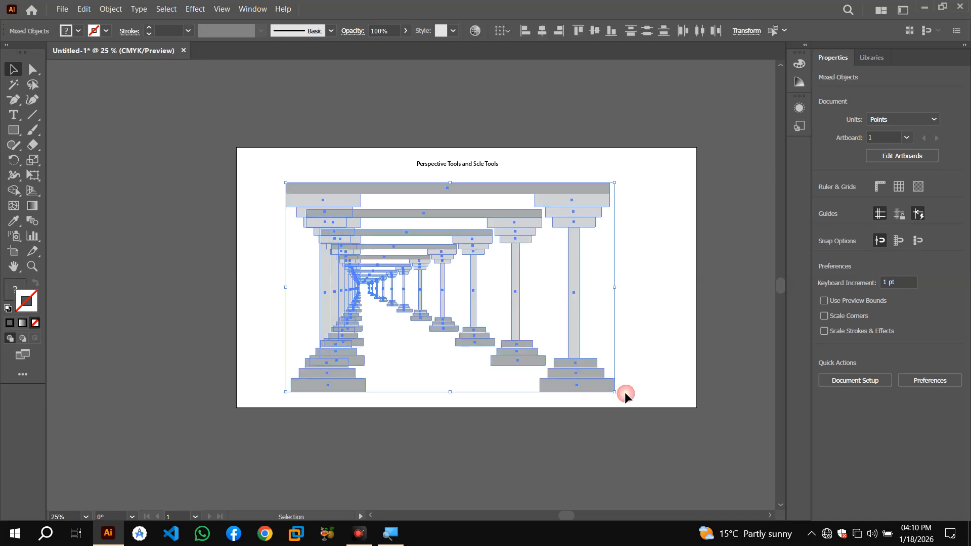
{"action": "key", "text": "Delete"}
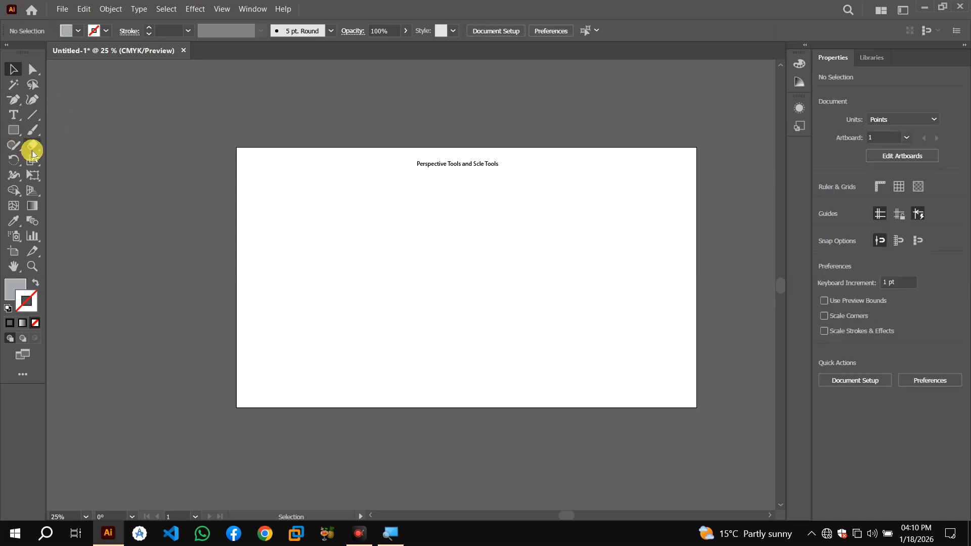
Draw a gray rectangle about 241 × 206 pt and duplicate it sideways into a row of four
{"action": "left_click", "coordinate": [33, 160]}
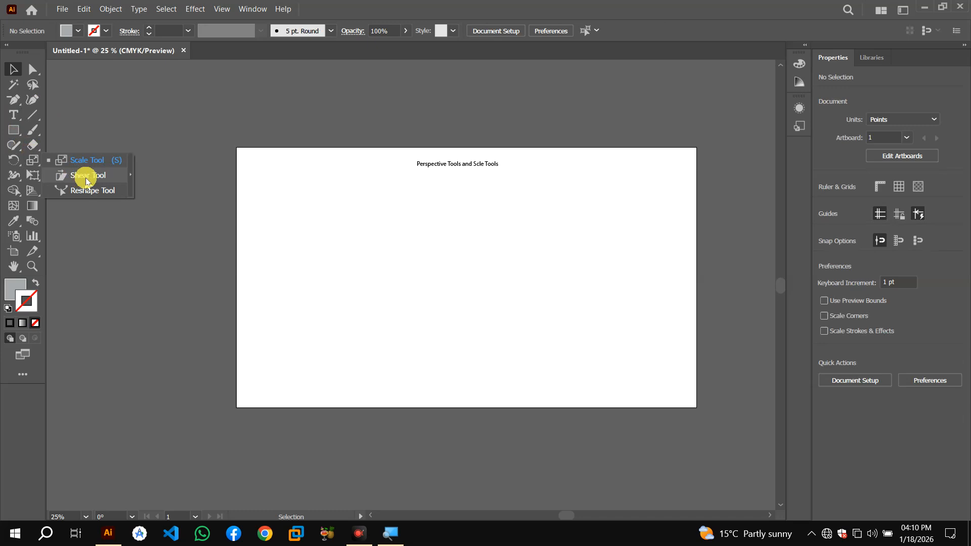
{"action": "left_click", "coordinate": [13, 130]}
{"action": "left_click_drag", "start_coordinate": [301, 207], "coordinate": [490, 269]}
{"action": "key", "text": "v"}
{"action": "left_click_drag", "start_coordinate": [348, 231], "coordinate": [439, 234]}
{"action": "key", "text": "ctrl+d"}
{"action": "key", "text": "ctrl+d"}
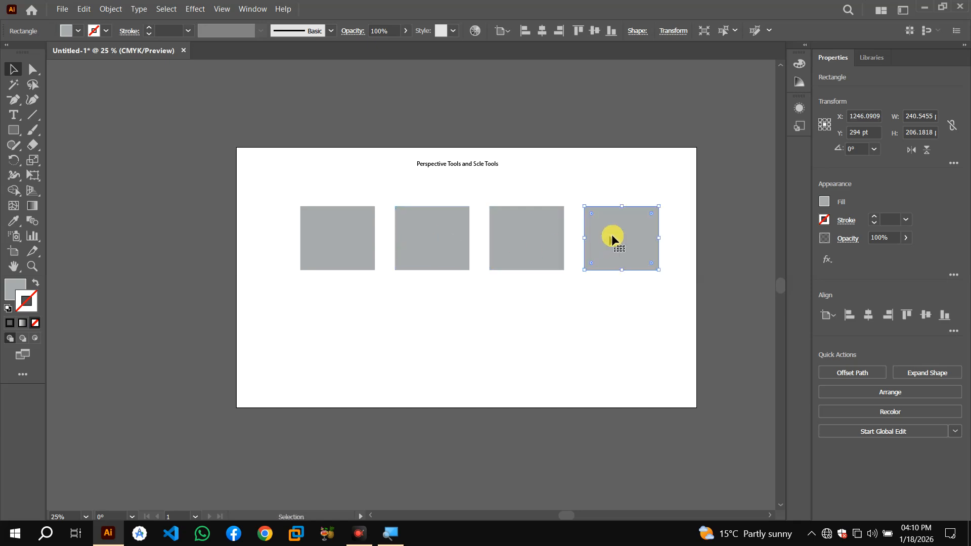
Duplicate the row downward into three rows and move the whole grid up onto the artboard
{"action": "left_click_drag", "start_coordinate": [303, 200], "coordinate": [627, 277]}
{"action": "left_click_drag", "start_coordinate": [529, 255], "coordinate": [530, 333]}
{"action": "key", "text": "ctrl+d"}
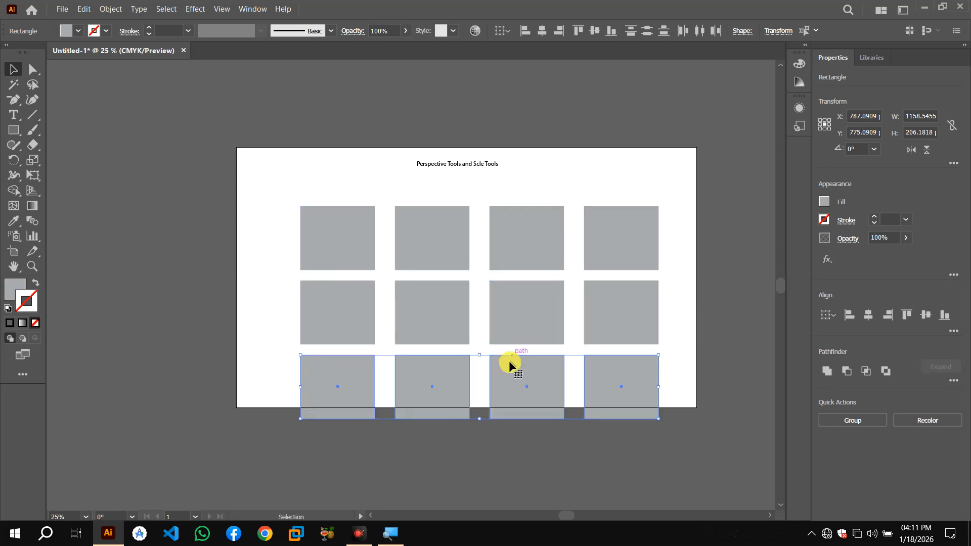
{"action": "left_click_drag", "start_coordinate": [312, 189], "coordinate": [665, 443]}
{"action": "left_click_drag", "start_coordinate": [529, 369], "coordinate": [524, 339]}
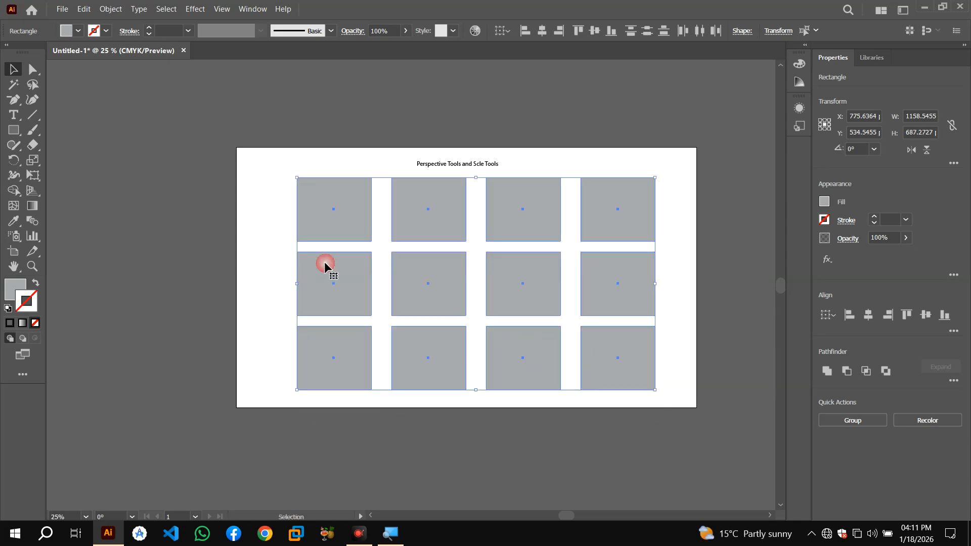
Shear the whole rectangle grid horizontally with the Shear tool
{"action": "left_click", "coordinate": [33, 148]}
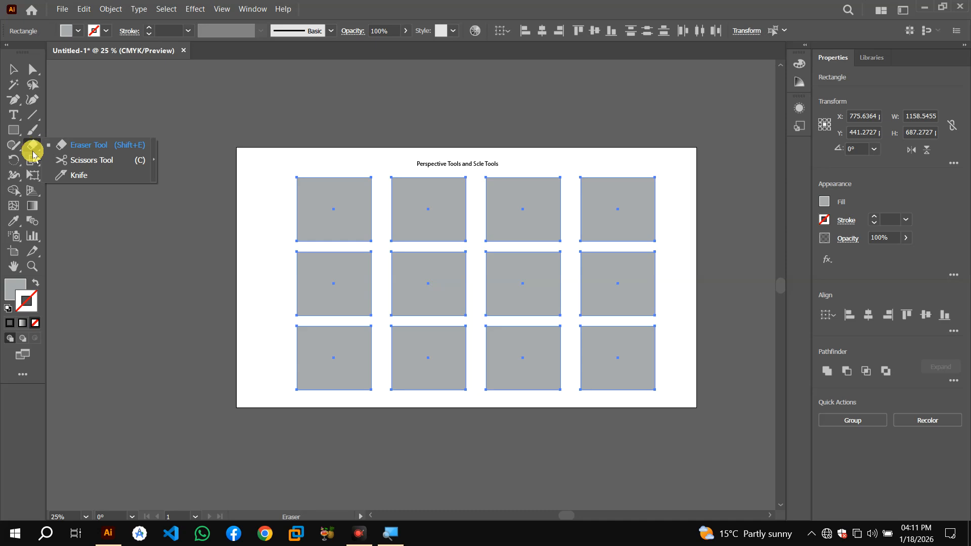
{"action": "left_click_drag", "start_coordinate": [33, 161], "coordinate": [99, 180]}
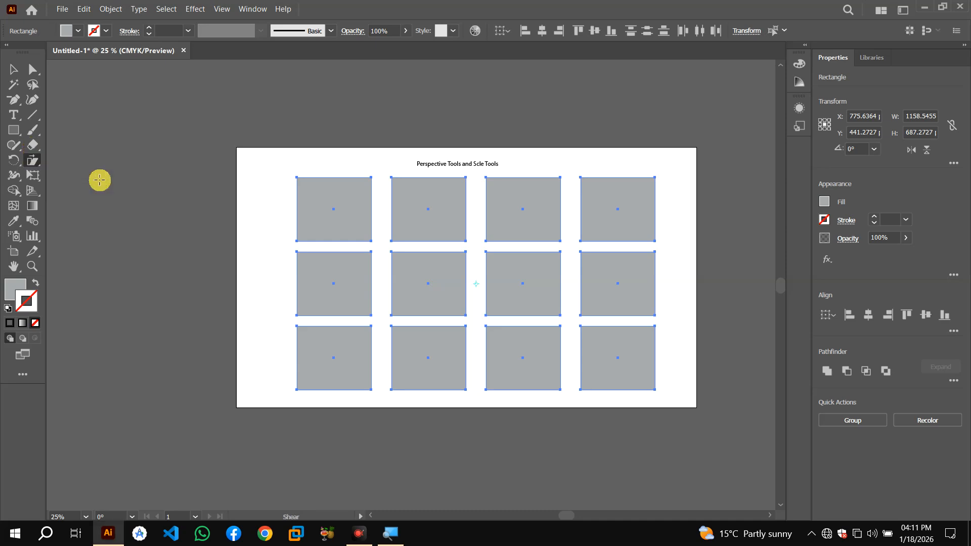
{"action": "left_click_drag", "start_coordinate": [329, 225], "coordinate": [364, 229]}
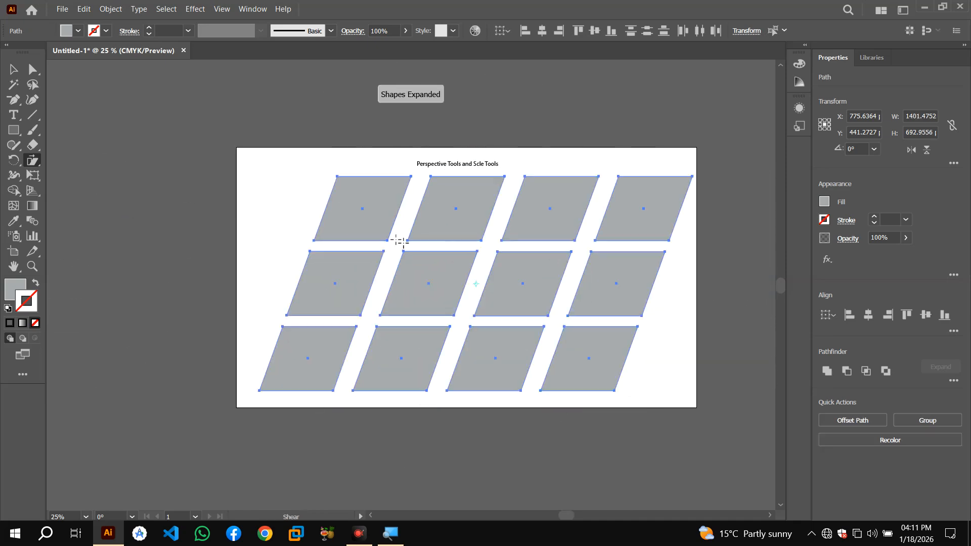
Undo repeatedly to remove the rectangle grid and roll back the earlier column edits
{"action": "key", "text": "ctrl+z"}
{"action": "key", "text": "ctrl+z"}
{"action": "key", "text": "ctrl+z"}
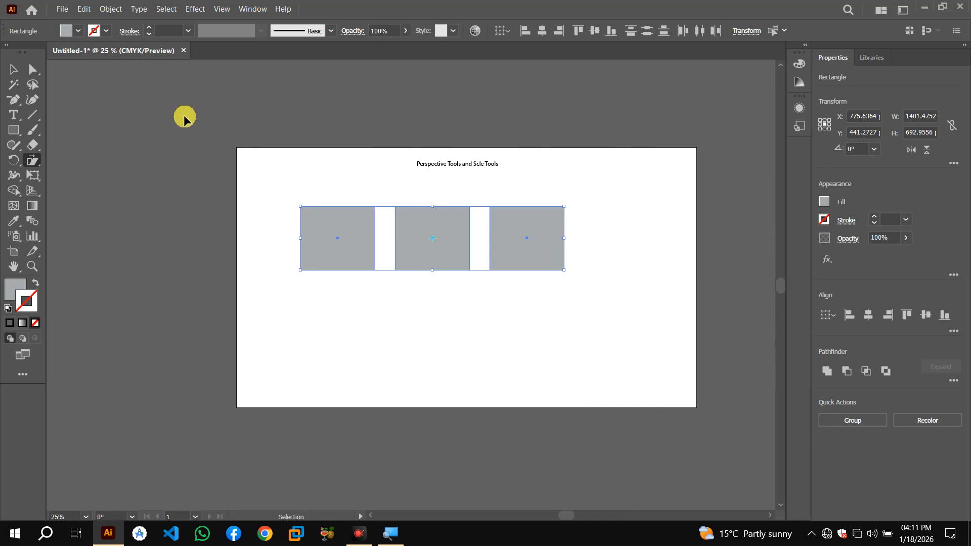
{"action": "key", "text": "ctrl+z"}
{"action": "key", "text": "ctrl+z"}
{"action": "key", "text": "ctrl+z"}
{"action": "key", "text": "ctrl+z"}
{"action": "key", "text": "ctrl+z"}
{"action": "key", "text": "ctrl+z"}
{"action": "key", "text": "ctrl+z"}
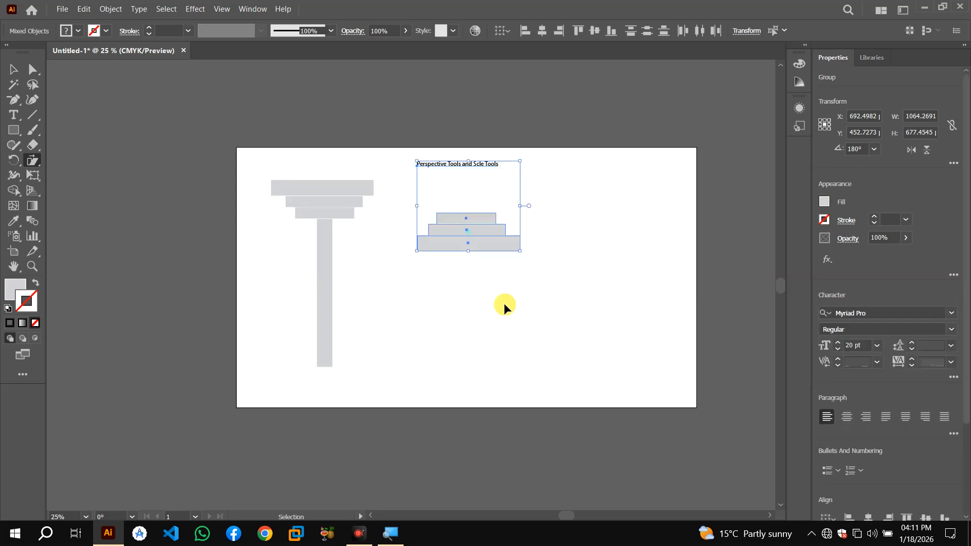
{"action": "key", "text": "ctrl+z"}
{"action": "key", "text": "ctrl+z"}
{"action": "key", "text": "ctrl+z"}
{"action": "key", "text": "ctrl+z"}
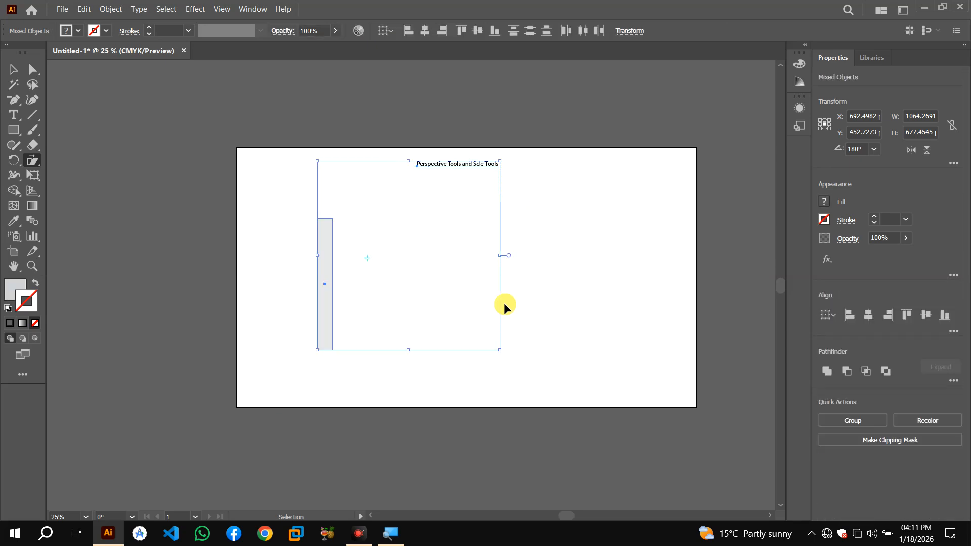
{"action": "key", "text": "ctrl+z"}
{"action": "key", "text": "ctrl+z"}
{"action": "key", "text": "ctrl+z"}
Shift the title slightly left and delete the leftover column shaft to clear the artboard
{"action": "left_click", "coordinate": [10, 74]}
{"action": "left_click_drag", "start_coordinate": [333, 259], "coordinate": [315, 261]}
{"action": "left_click", "coordinate": [559, 236]}
{"action": "left_click_drag", "start_coordinate": [297, 184], "coordinate": [329, 323]}
{"action": "key", "text": "Delete"}
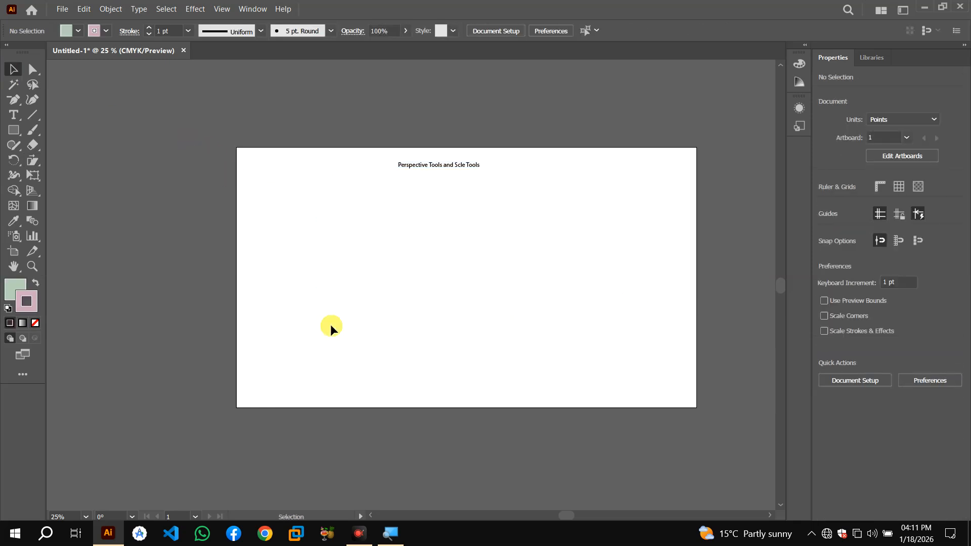